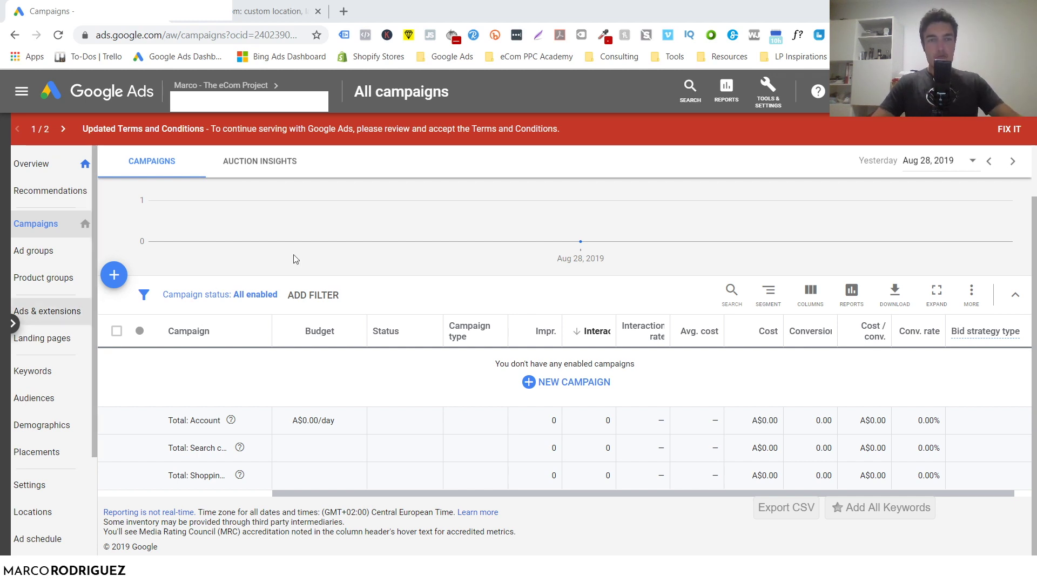
- Switch to the I Search From site and run a Google search for "iphone x" from the United States in English
{"action": "left_click", "coordinate": [264, 20]}
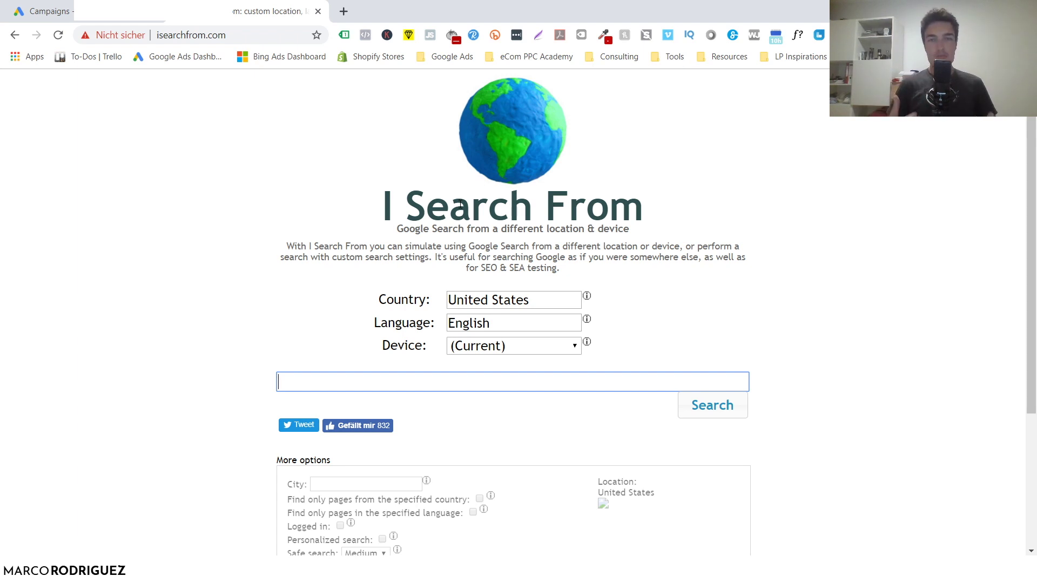
{"action": "type", "text": "ip"}
{"action": "key", "text": "BackSpace"}
{"action": "key", "text": "BackSpace"}
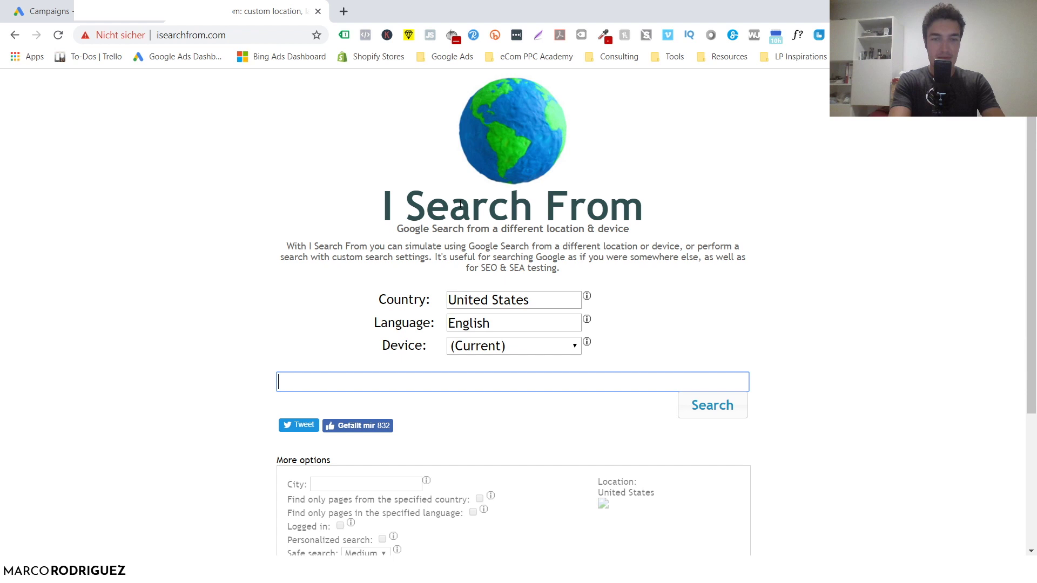
{"action": "type", "text": "iphone "}
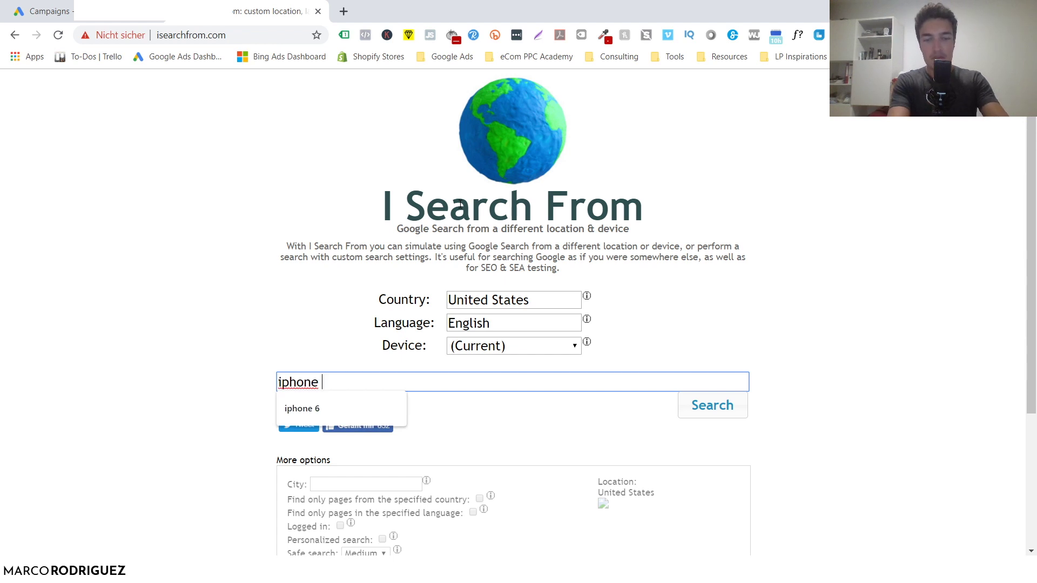
{"action": "type", "text": "x"}
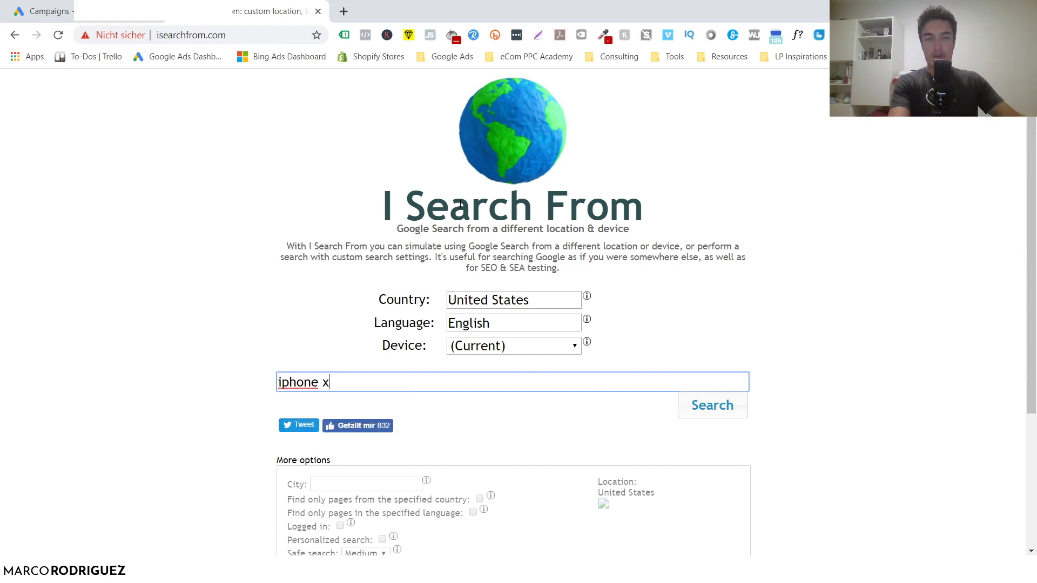
{"action": "key", "text": "Return"}
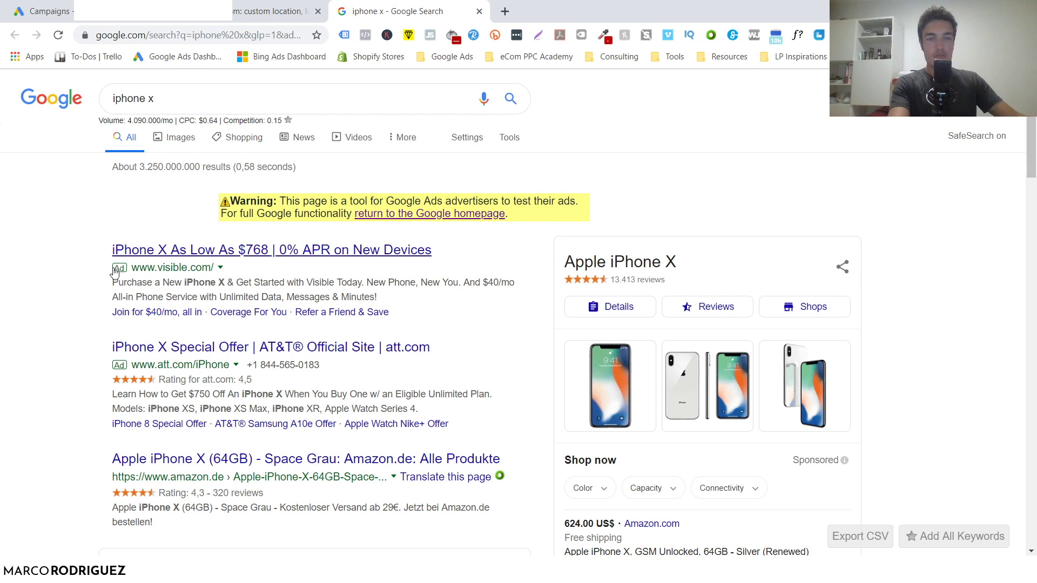
- Examine the text ads in the search results, including their Ad labels and the description of the visible.com ad
{"action": "left_click_drag", "start_coordinate": [113, 267], "coordinate": [125, 268]}
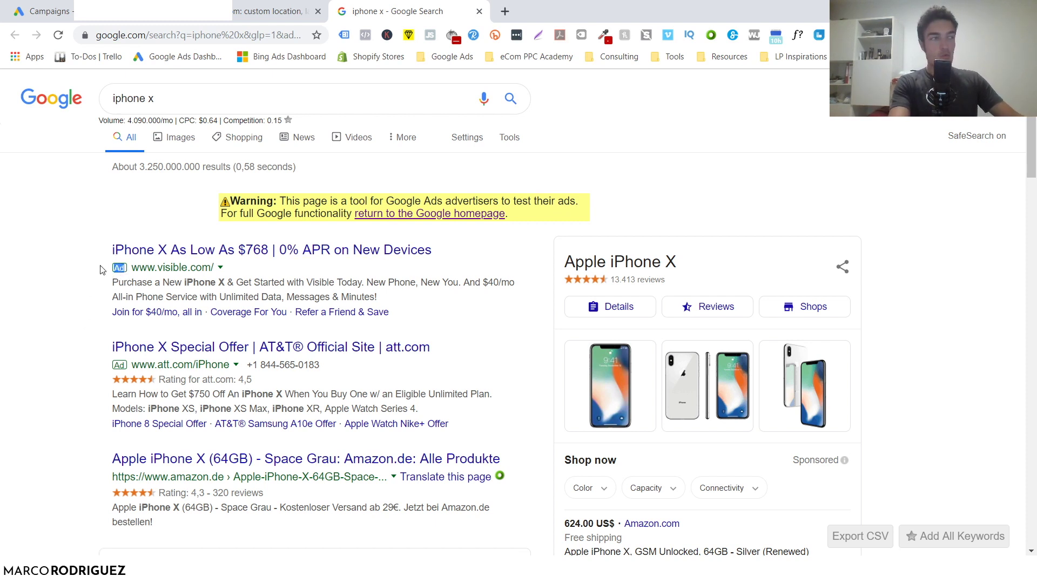
{"action": "scroll", "coordinate": [101, 270], "scroll_direction": "down", "scroll_amount": 1}
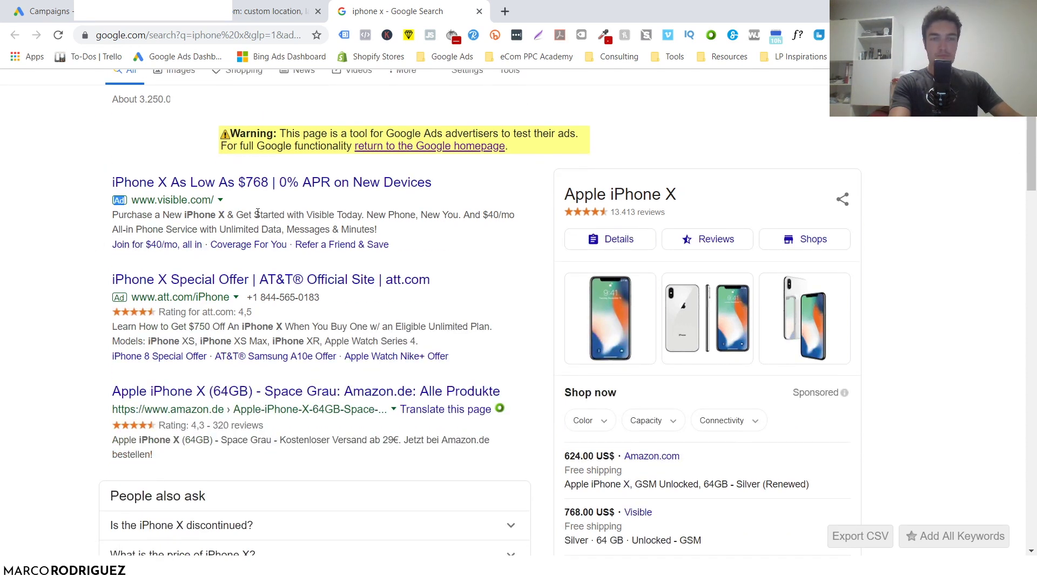
{"action": "scroll", "coordinate": [257, 213], "scroll_direction": "up", "scroll_amount": 1}
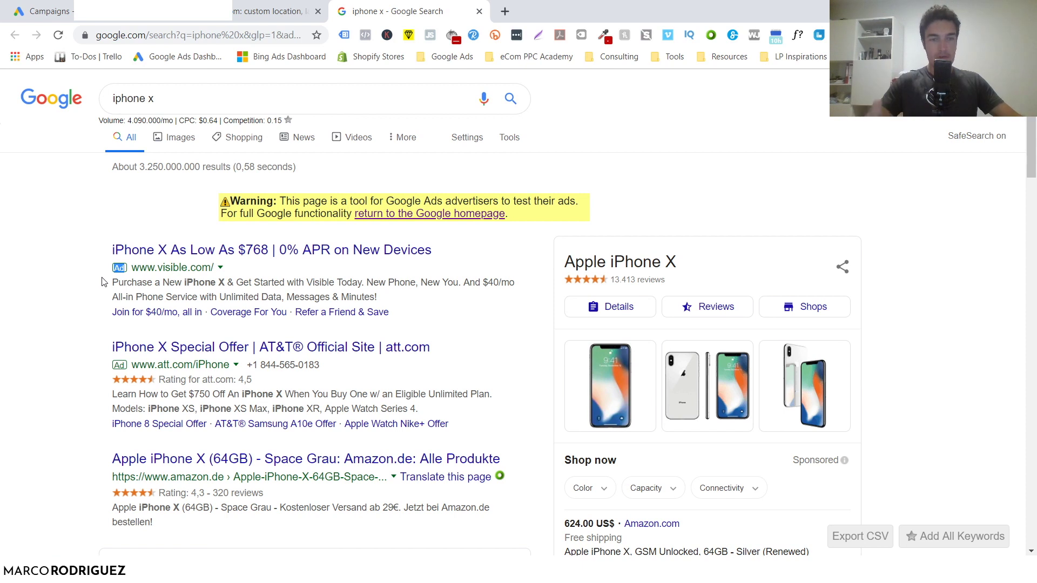
{"action": "scroll", "coordinate": [96, 292], "scroll_direction": "down", "scroll_amount": 1}
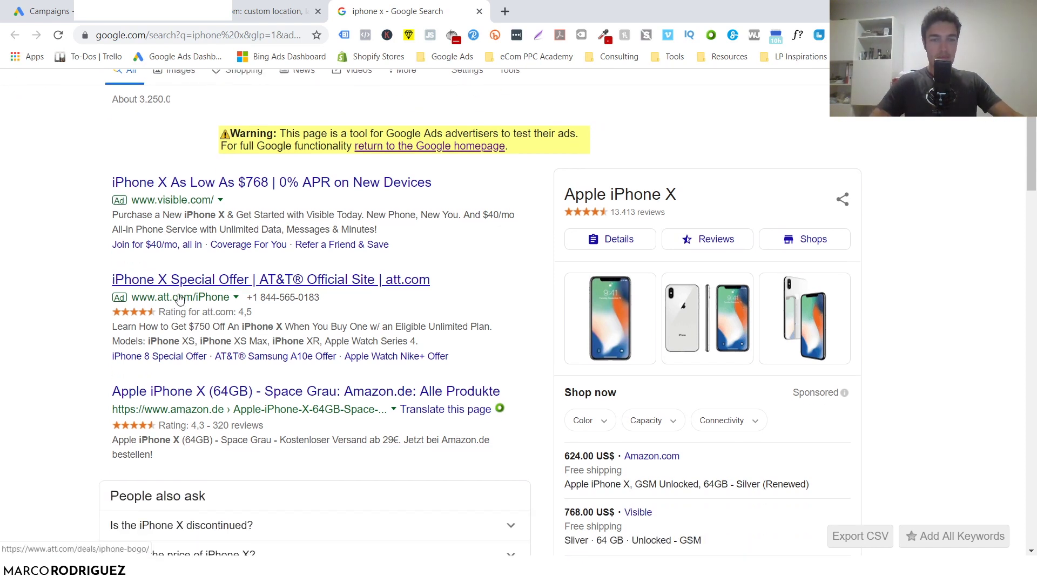
{"action": "scroll", "coordinate": [111, 319], "scroll_direction": "down", "scroll_amount": 1}
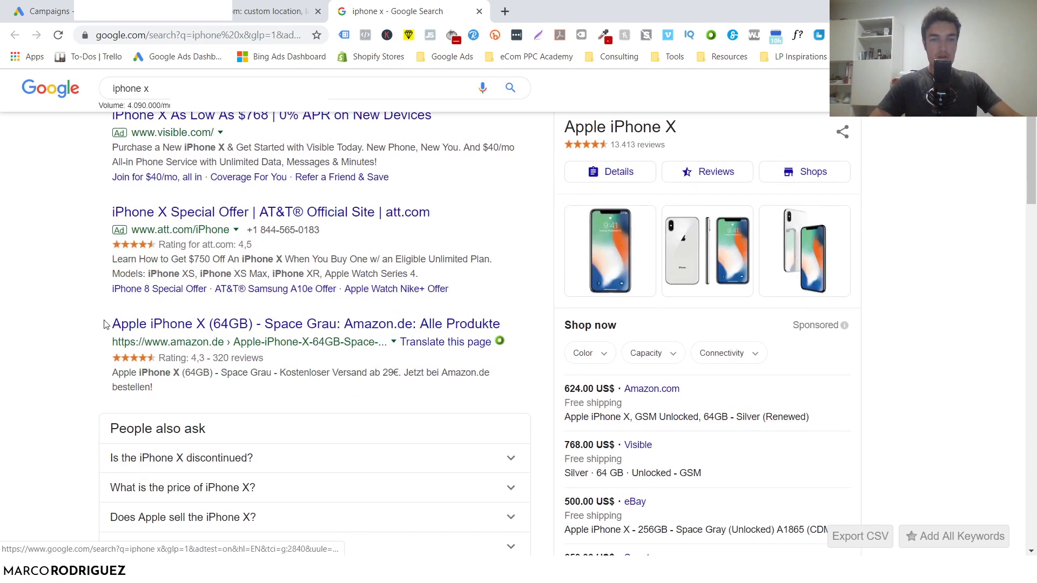
{"action": "scroll", "coordinate": [111, 316], "scroll_direction": "up", "scroll_amount": 1}
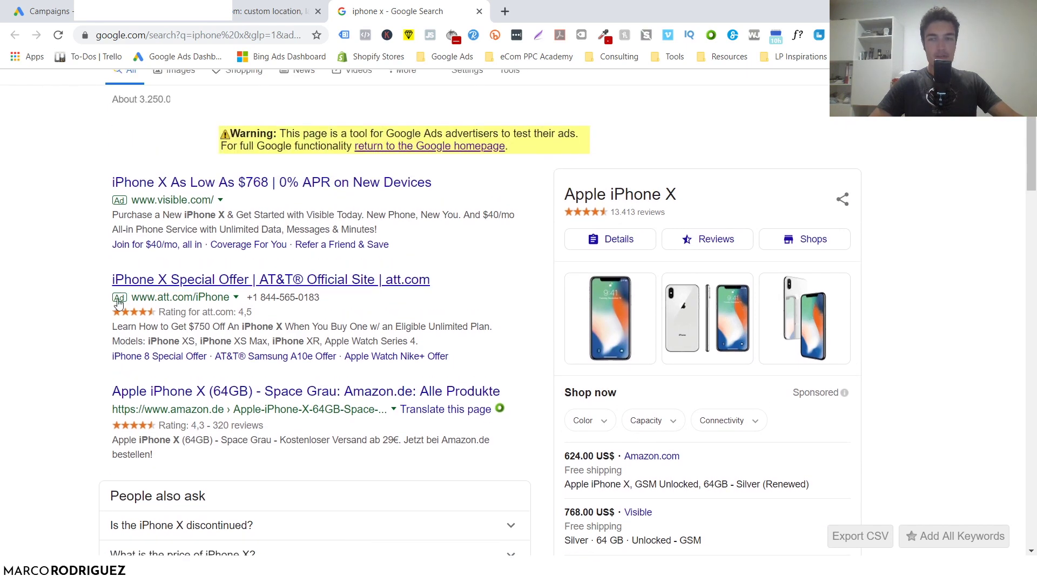
{"action": "scroll", "coordinate": [119, 304], "scroll_direction": "down", "scroll_amount": 15}
{"action": "scroll", "coordinate": [125, 298], "scroll_direction": "down", "scroll_amount": 4}
{"action": "scroll", "coordinate": [135, 281], "scroll_direction": "up", "scroll_amount": 3}
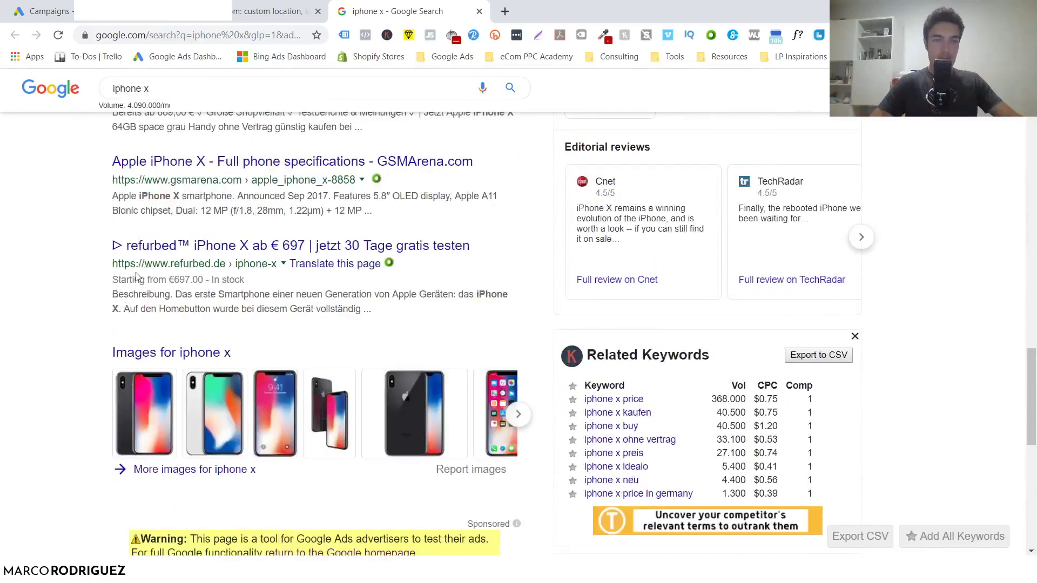
{"action": "scroll", "coordinate": [138, 286], "scroll_direction": "up", "scroll_amount": 15}
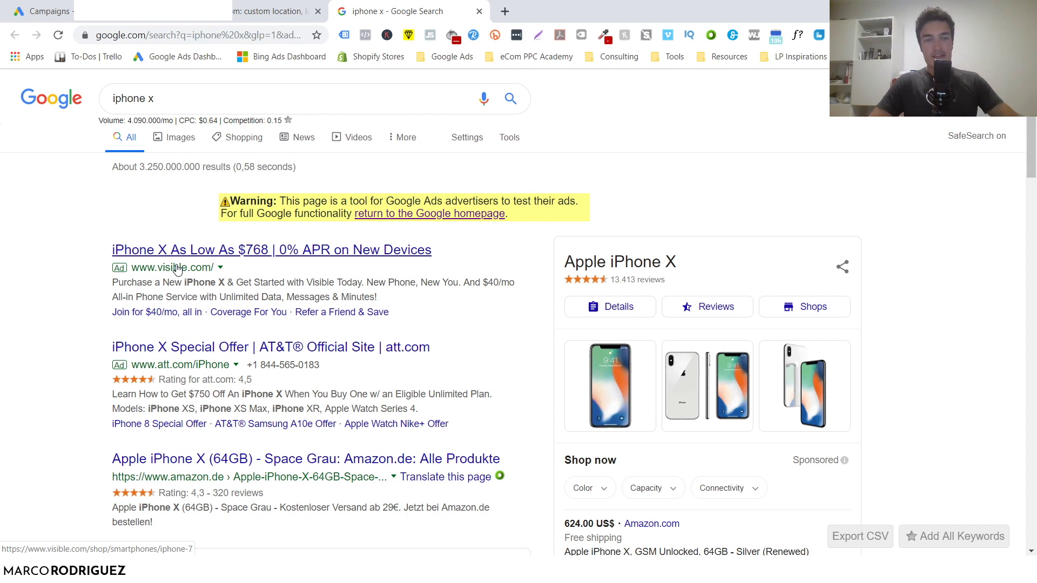
{"action": "left_click_drag", "start_coordinate": [113, 283], "coordinate": [423, 294]}
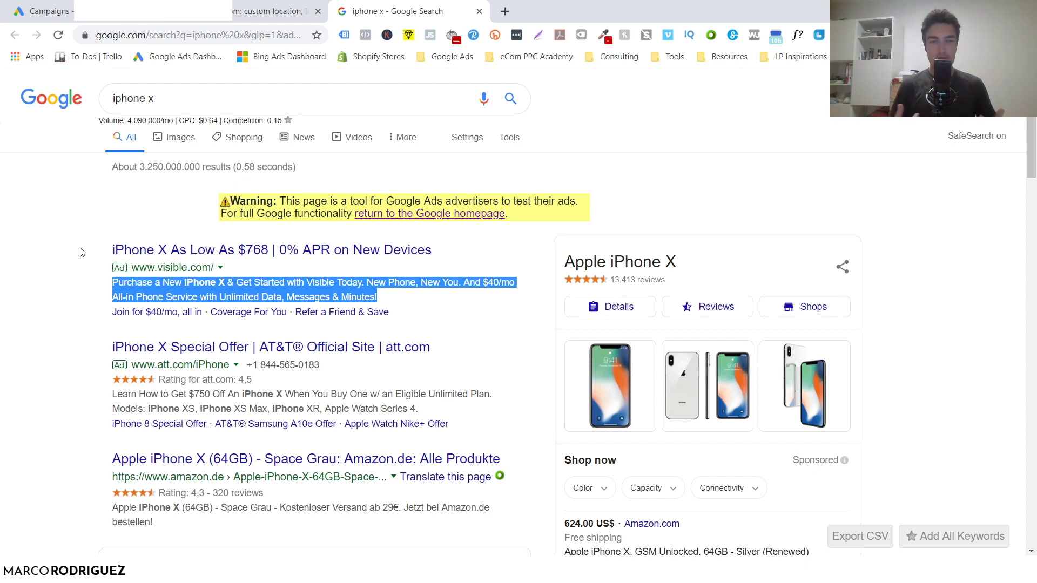
{"action": "left_click", "coordinate": [86, 294]}
{"action": "left_click_drag", "start_coordinate": [113, 282], "coordinate": [369, 287]}
{"action": "left_click", "coordinate": [451, 287]}
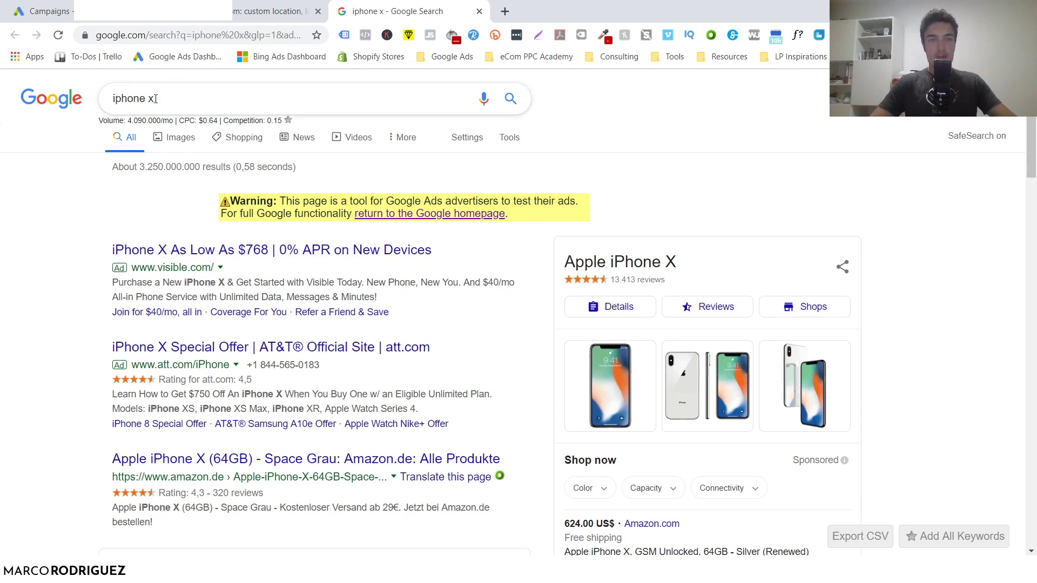
- Switch to Google Ads and start a new Search campaign without a goal's guidance, continuing to its campaign settings
{"action": "left_click", "coordinate": [49, 11]}
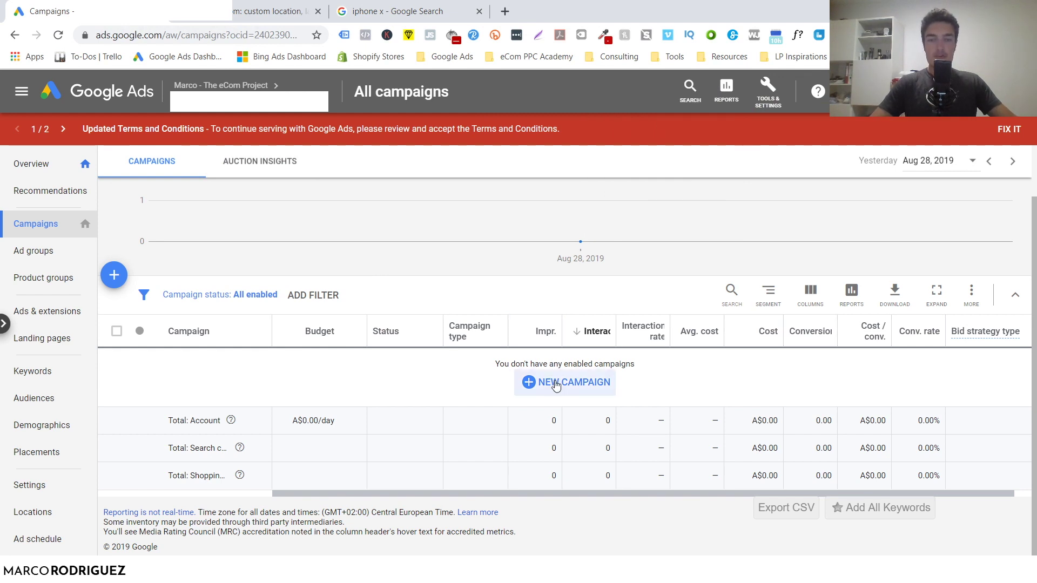
{"action": "left_click", "coordinate": [538, 381]}
{"action": "left_click", "coordinate": [567, 421]}
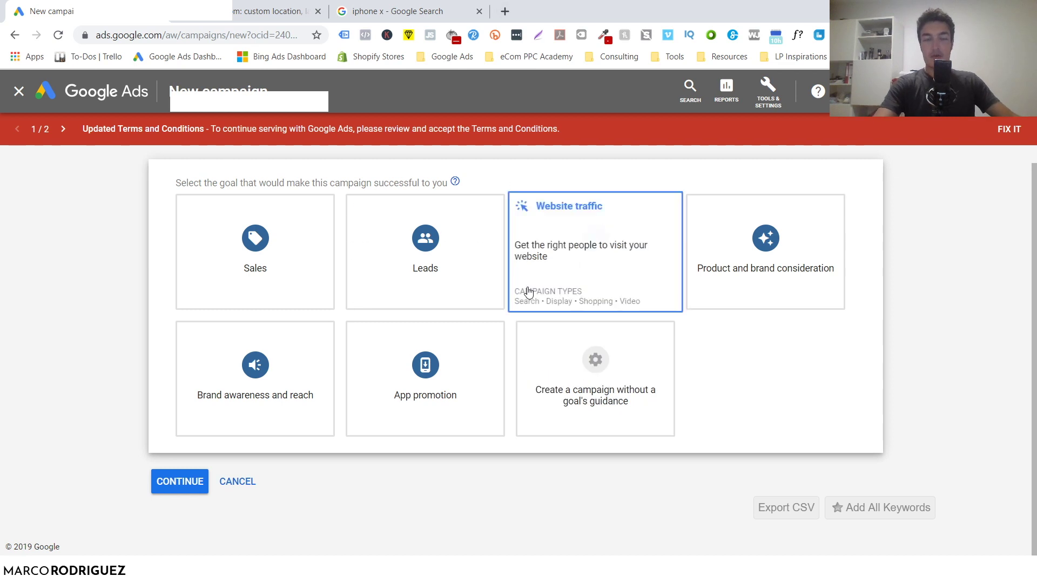
{"action": "left_click", "coordinate": [619, 352]}
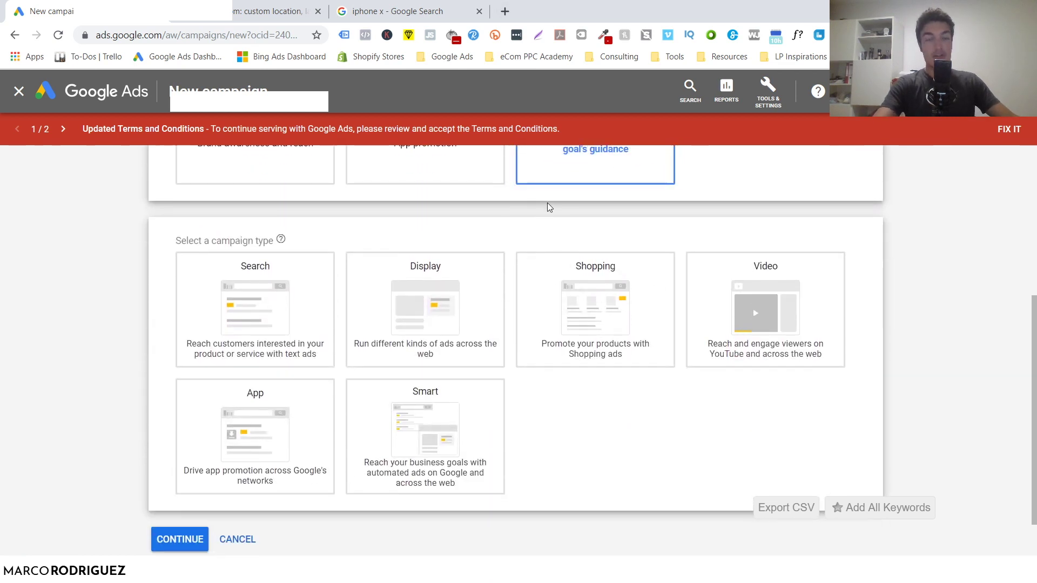
{"action": "mouse_move", "coordinate": [306, 301]}
{"action": "left_click", "coordinate": [306, 301]}
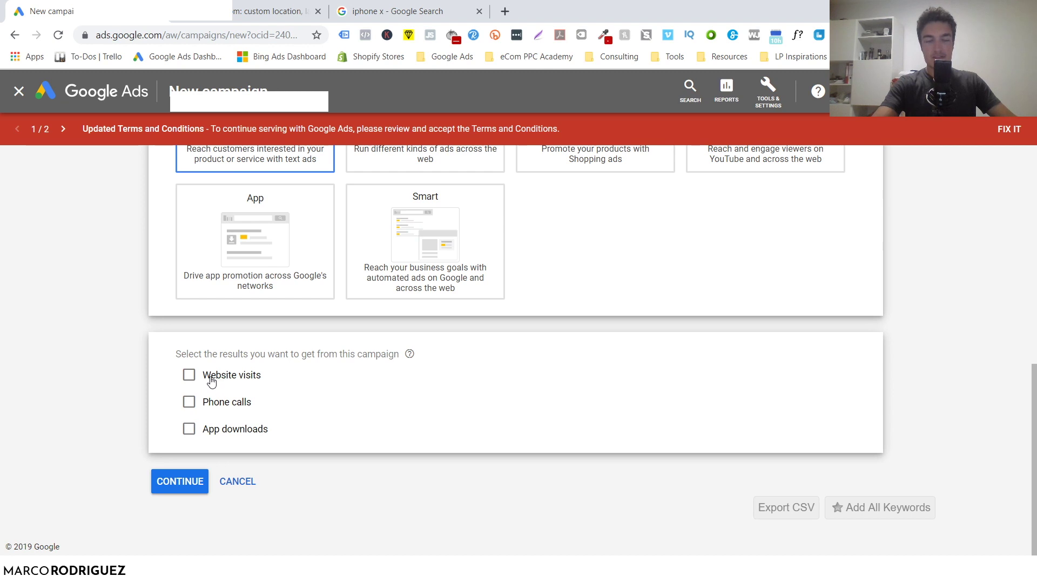
{"action": "left_click", "coordinate": [181, 483]}
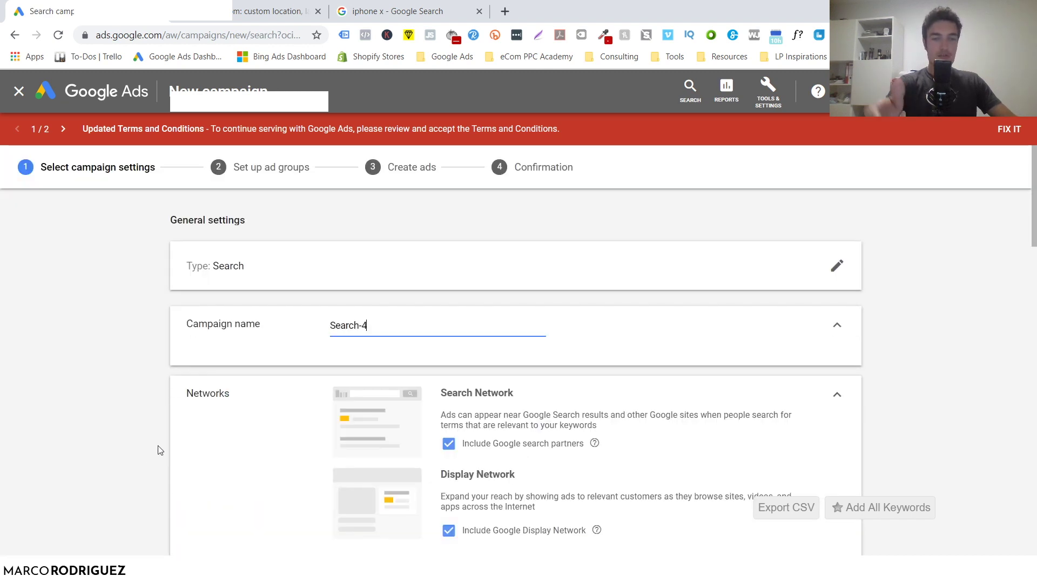
- Name the campaign Necklaces
{"action": "left_click", "coordinate": [348, 336]}
{"action": "triple_click", "coordinate": [348, 335]}
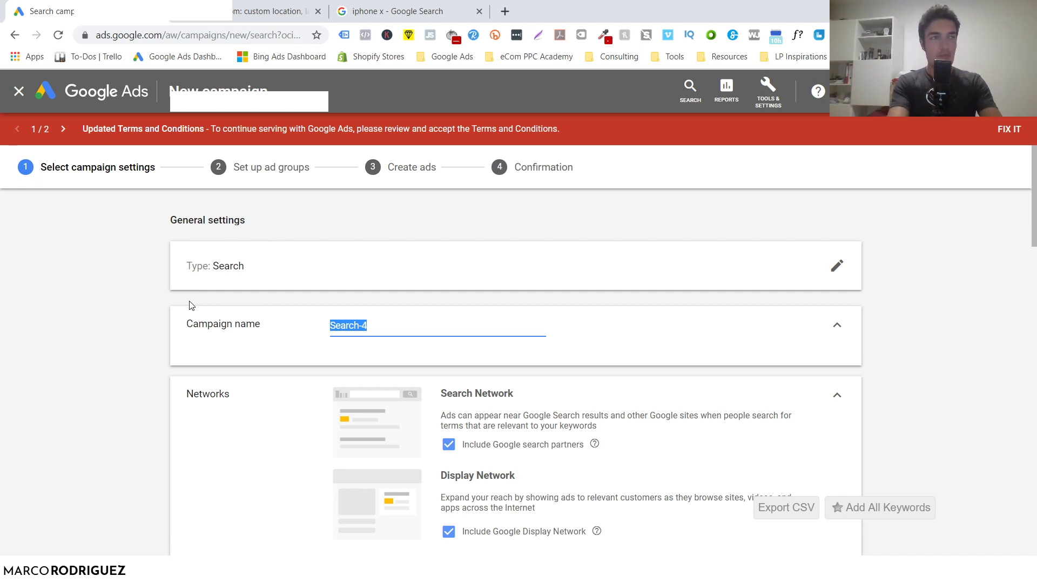
{"action": "type", "text": "Necklaces"}
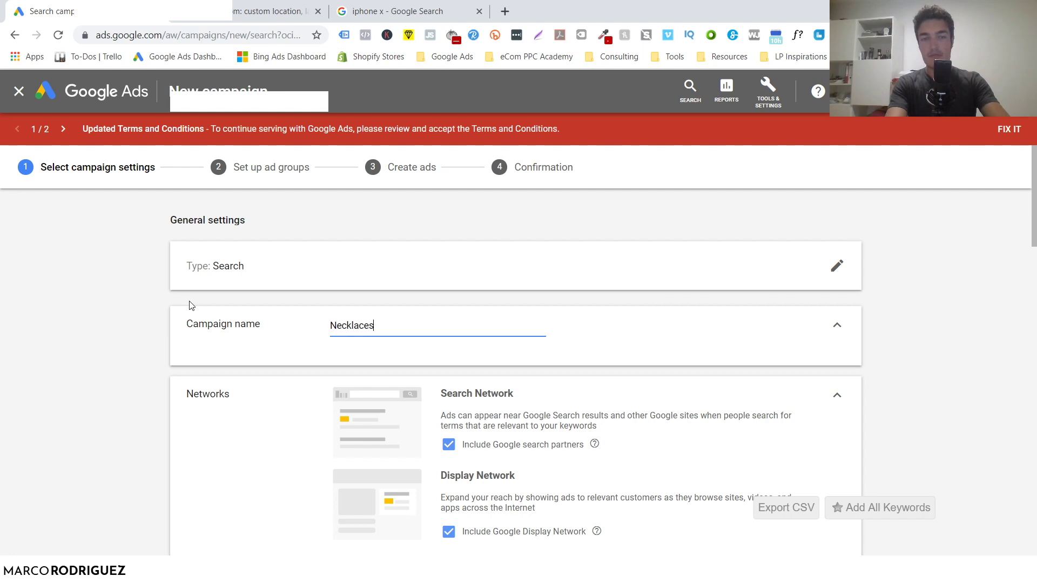
- Exclude Google search partners and the Google Display Network from the campaign's networks, and show the additional general settings
{"action": "scroll", "coordinate": [431, 301], "scroll_direction": "down", "scroll_amount": 3}
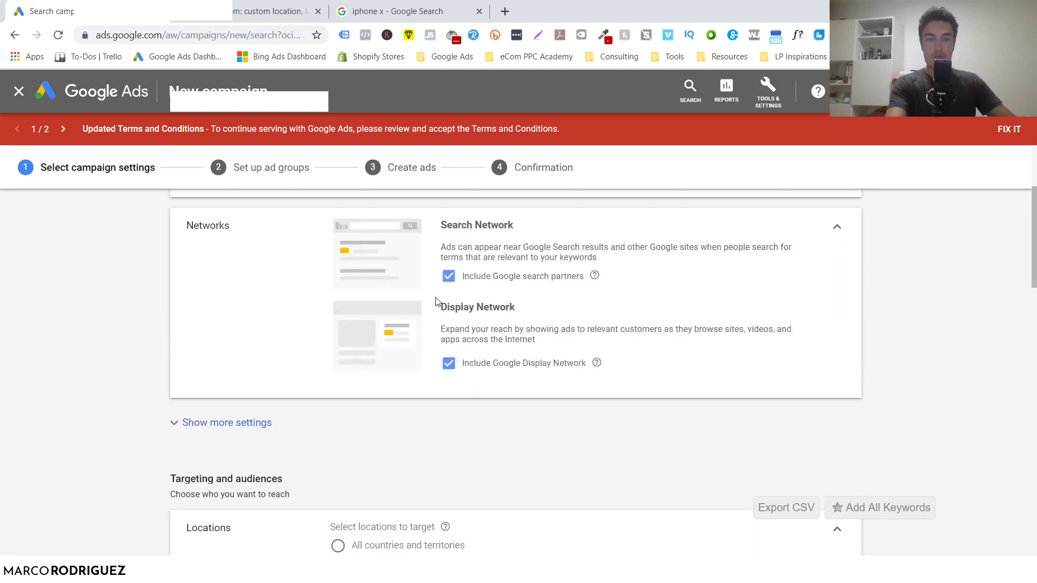
{"action": "left_click_drag", "start_coordinate": [446, 224], "coordinate": [580, 249]}
{"action": "left_click", "coordinate": [486, 278]}
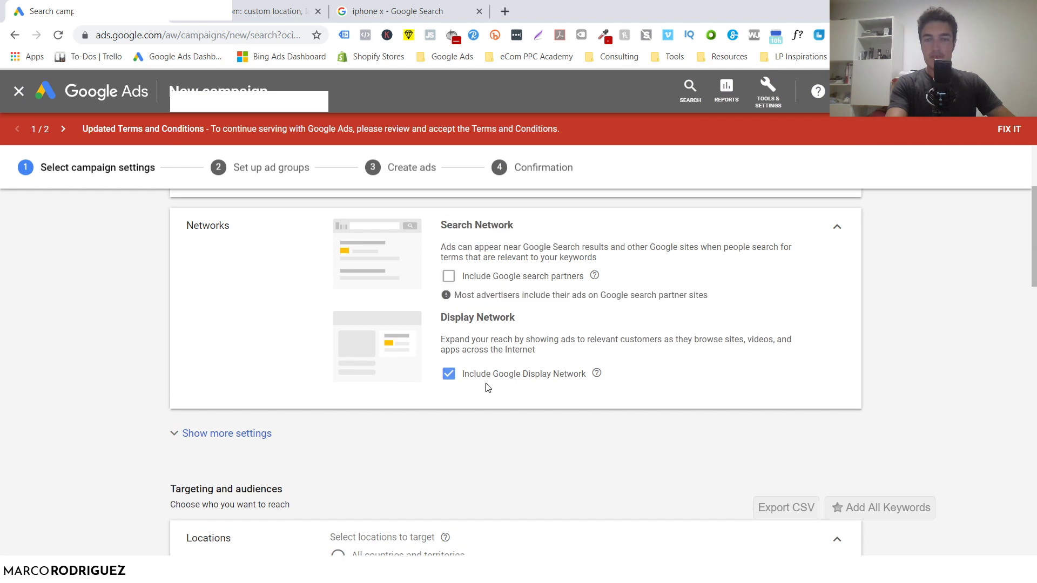
{"action": "left_click", "coordinate": [486, 378]}
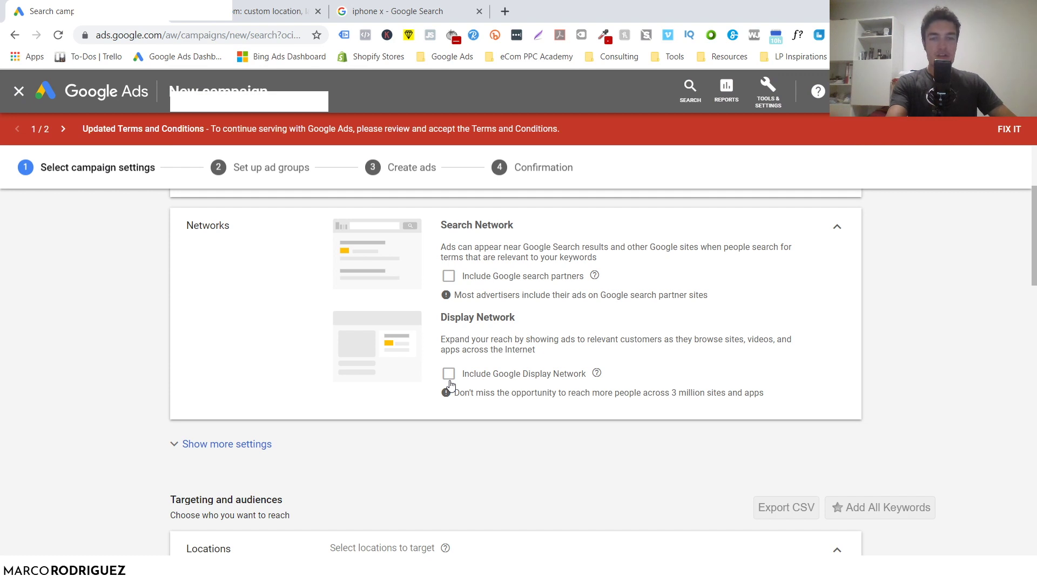
{"action": "left_click", "coordinate": [252, 452]}
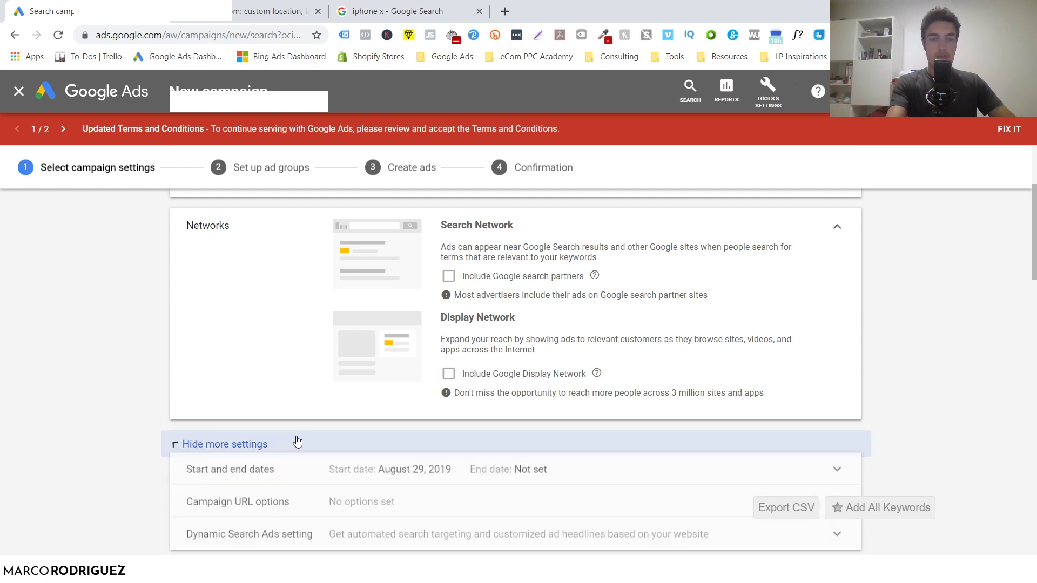
{"action": "scroll", "coordinate": [281, 434], "scroll_direction": "down", "scroll_amount": 4}
{"action": "scroll", "coordinate": [303, 419], "scroll_direction": "up", "scroll_amount": 4}
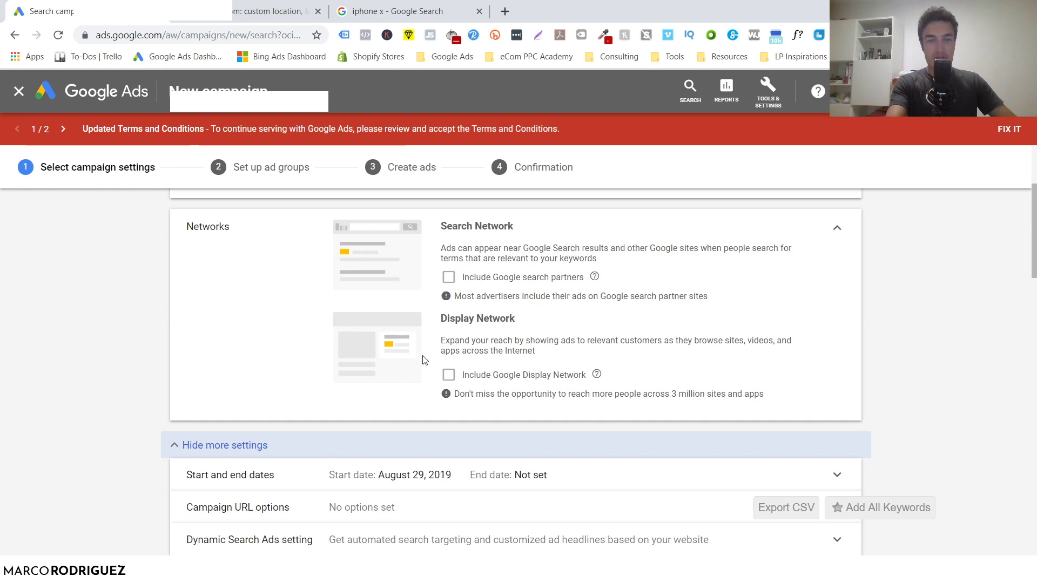
- Target the United States as the campaign's location instead of Germany
{"action": "scroll", "coordinate": [430, 335], "scroll_direction": "down", "scroll_amount": 3}
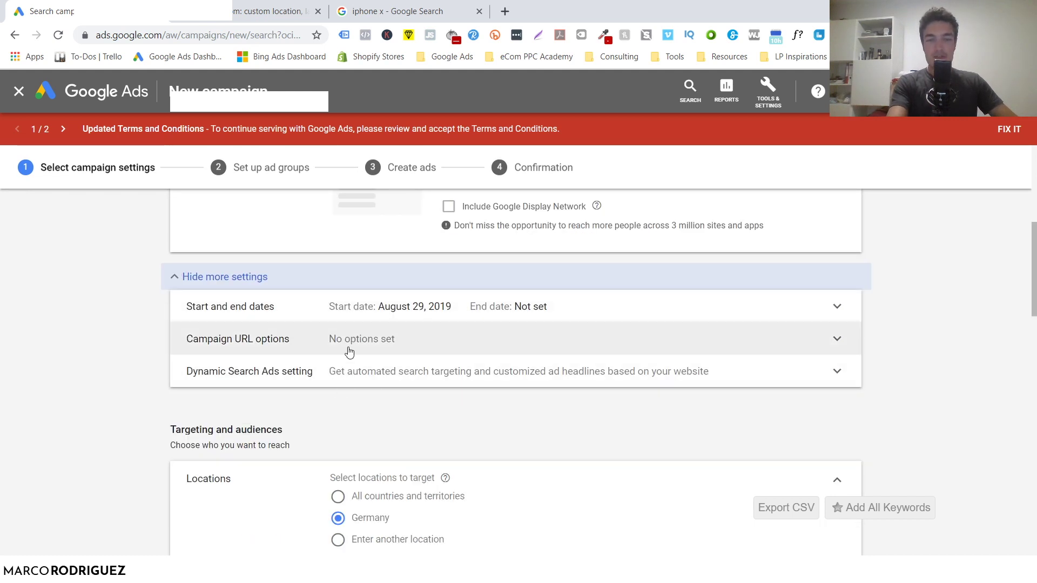
{"action": "left_click", "coordinate": [337, 539]}
{"action": "scroll", "coordinate": [351, 367], "scroll_direction": "down", "scroll_amount": 4}
{"action": "left_click", "coordinate": [407, 319]}
{"action": "type", "text": "united"}
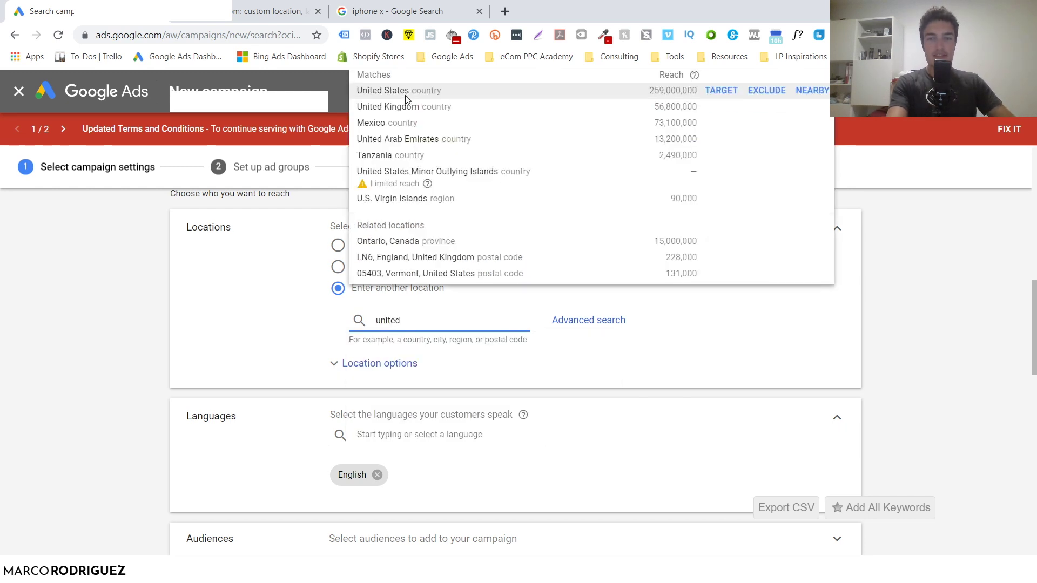
{"action": "left_click", "coordinate": [638, 96]}
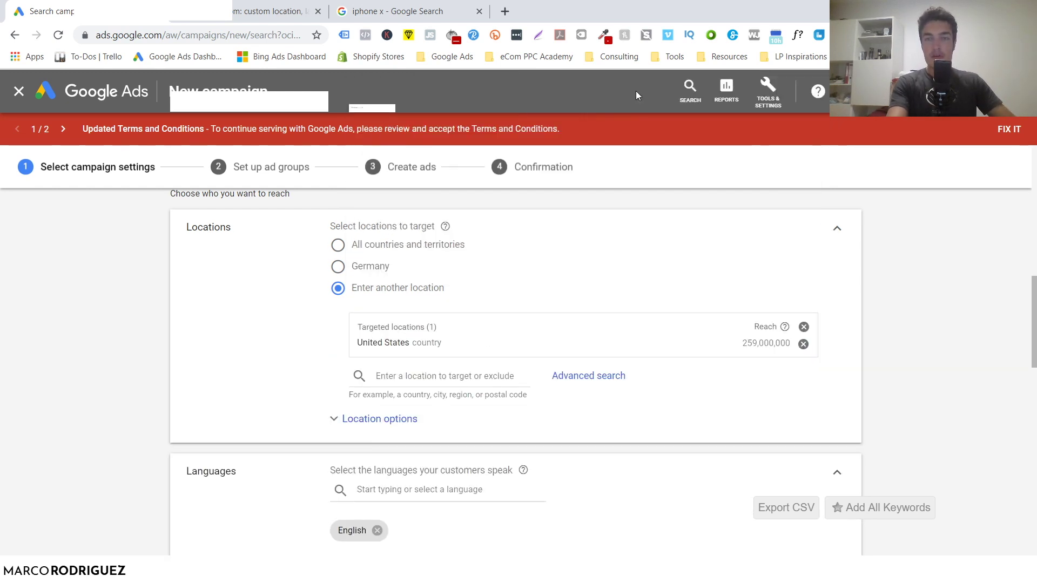
{"action": "left_click", "coordinate": [455, 376]}
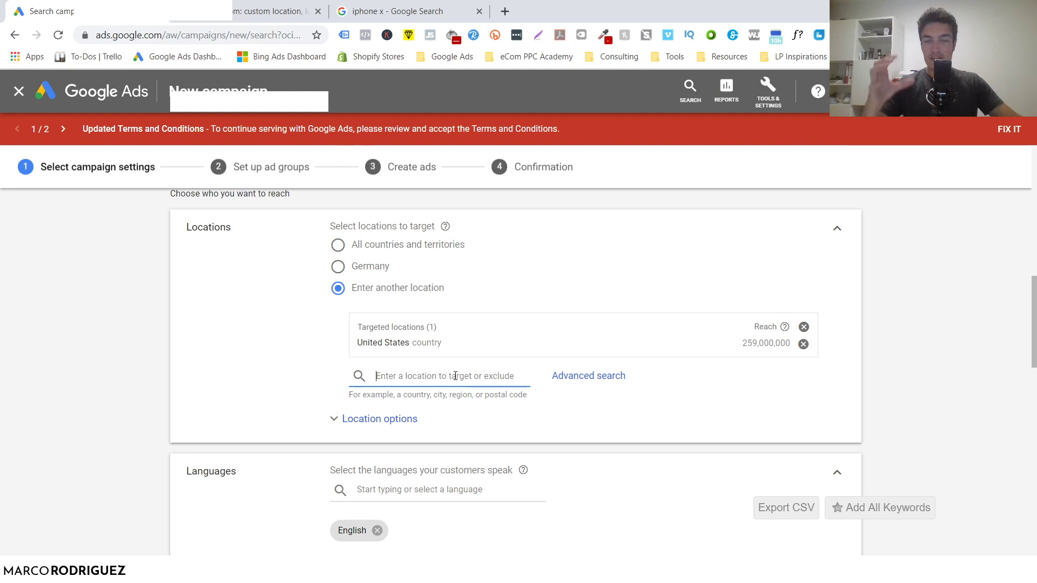
- Set the campaign's average daily budget to A$15
{"action": "scroll", "coordinate": [486, 378], "scroll_direction": "down", "scroll_amount": 2}
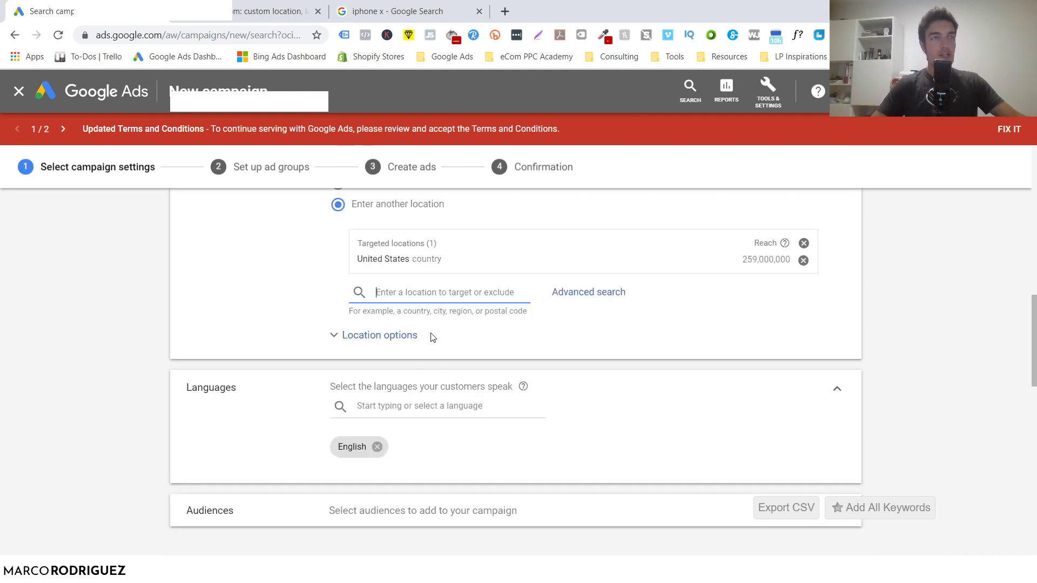
{"action": "scroll", "coordinate": [423, 359], "scroll_direction": "down", "scroll_amount": 5}
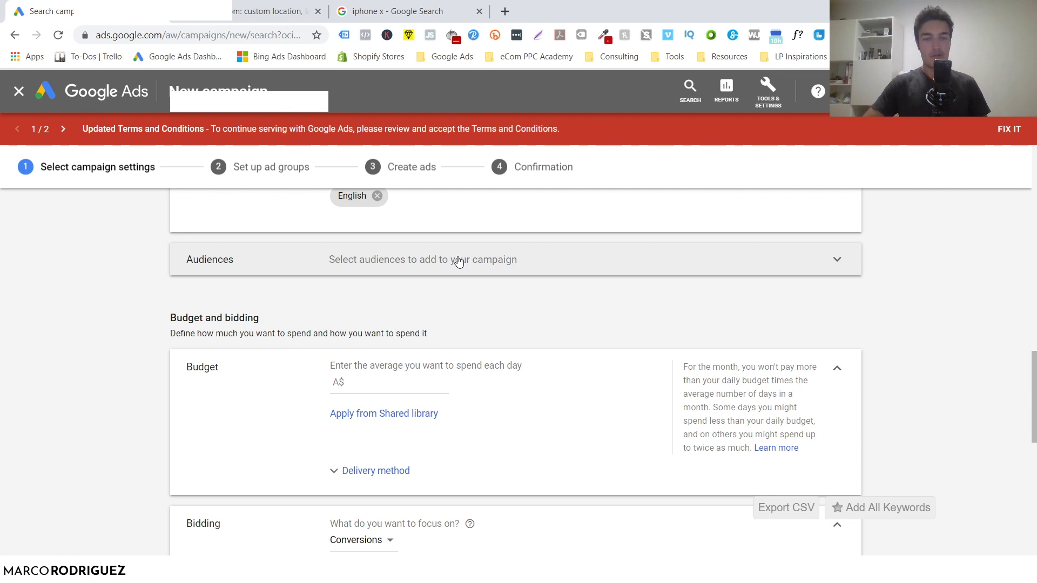
{"action": "left_click", "coordinate": [390, 384]}
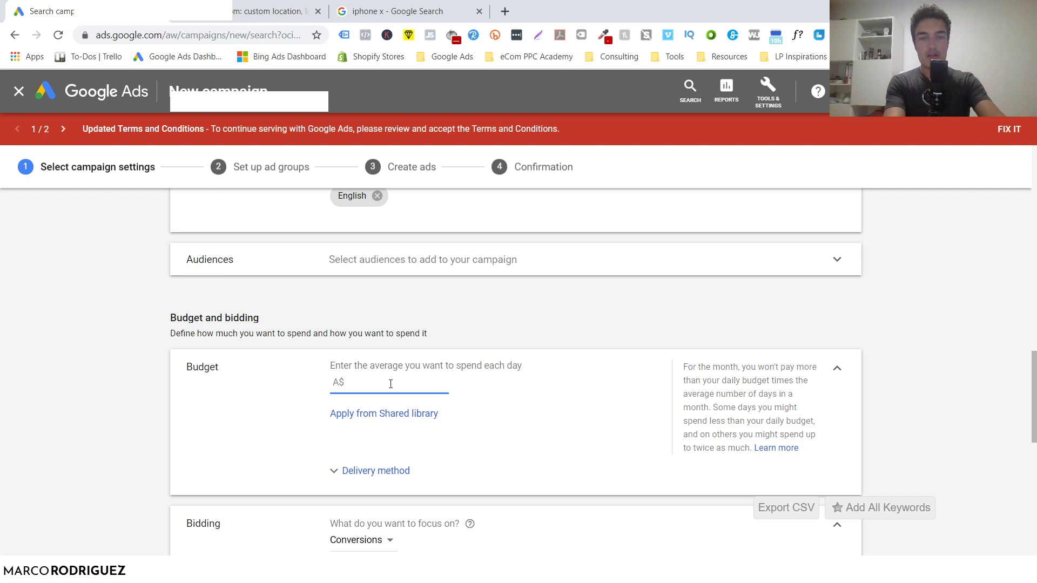
{"action": "type", "text": "15"}
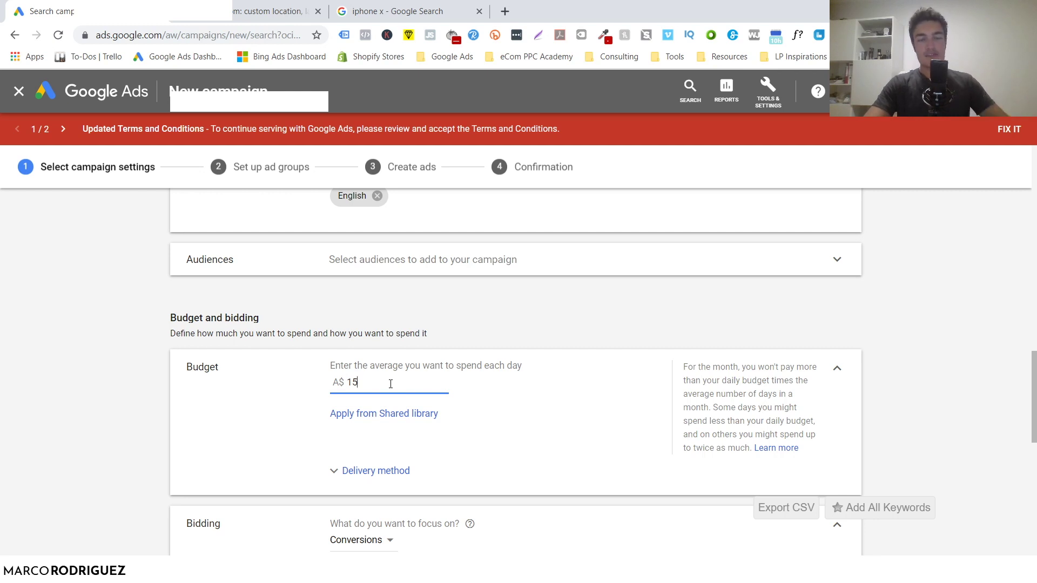
- Expand the delivery method options of the budget and set the bidding focus to Clicks
{"action": "scroll", "coordinate": [346, 416], "scroll_direction": "down", "scroll_amount": 3}
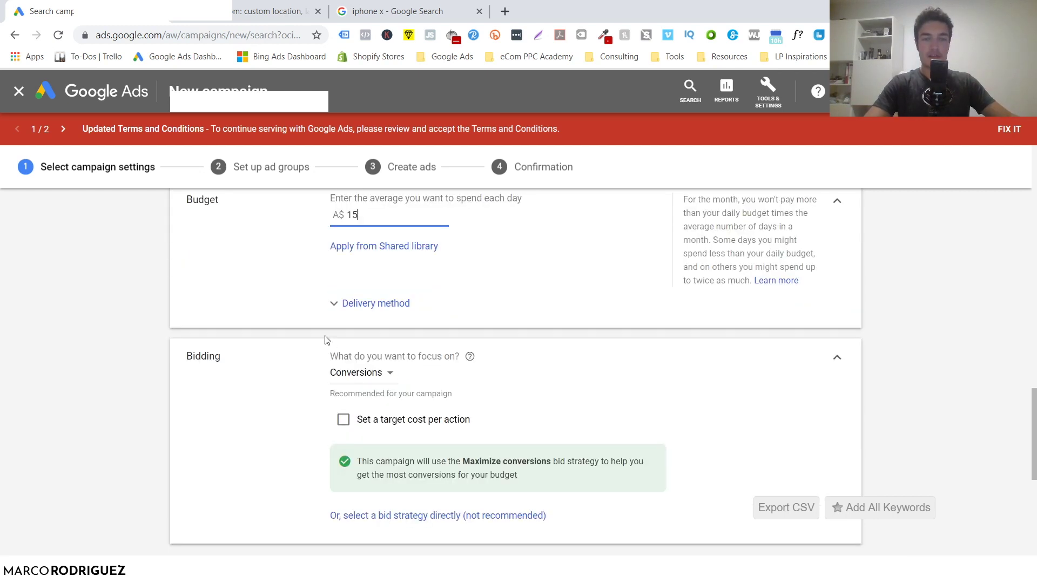
{"action": "left_click", "coordinate": [357, 303]}
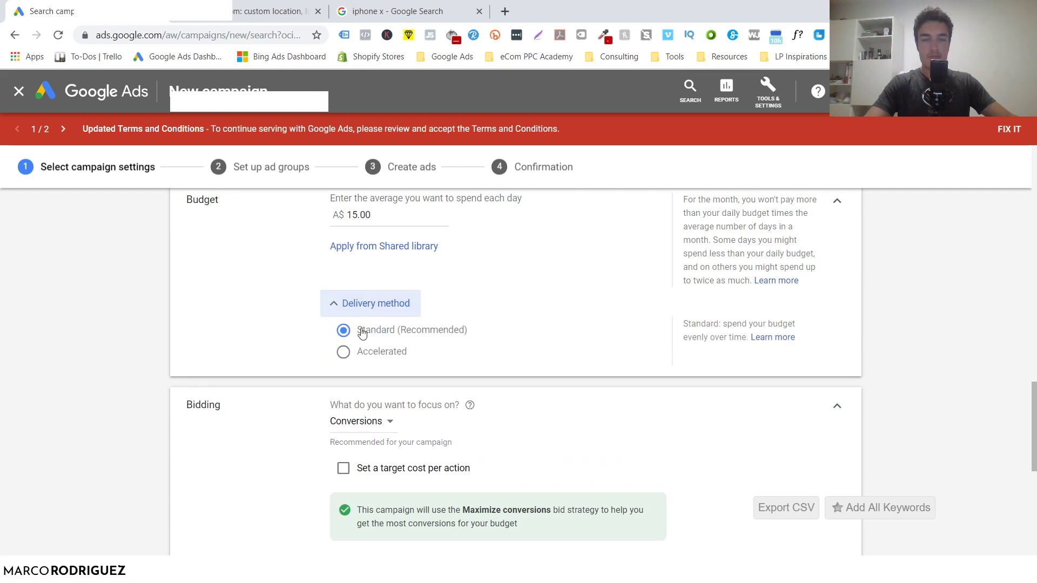
{"action": "scroll", "coordinate": [346, 334], "scroll_direction": "down", "scroll_amount": 3}
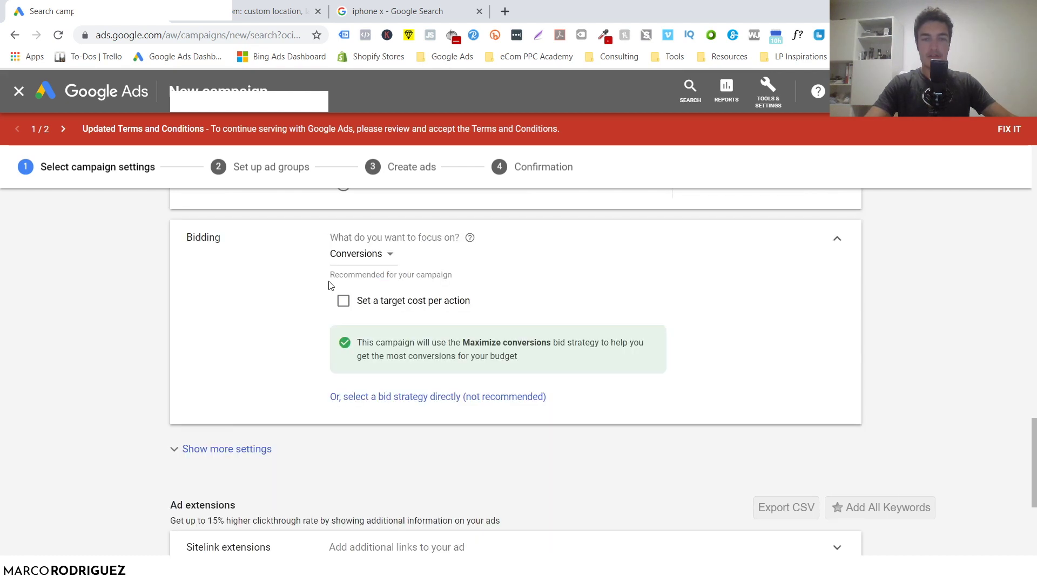
{"action": "left_click", "coordinate": [337, 259]}
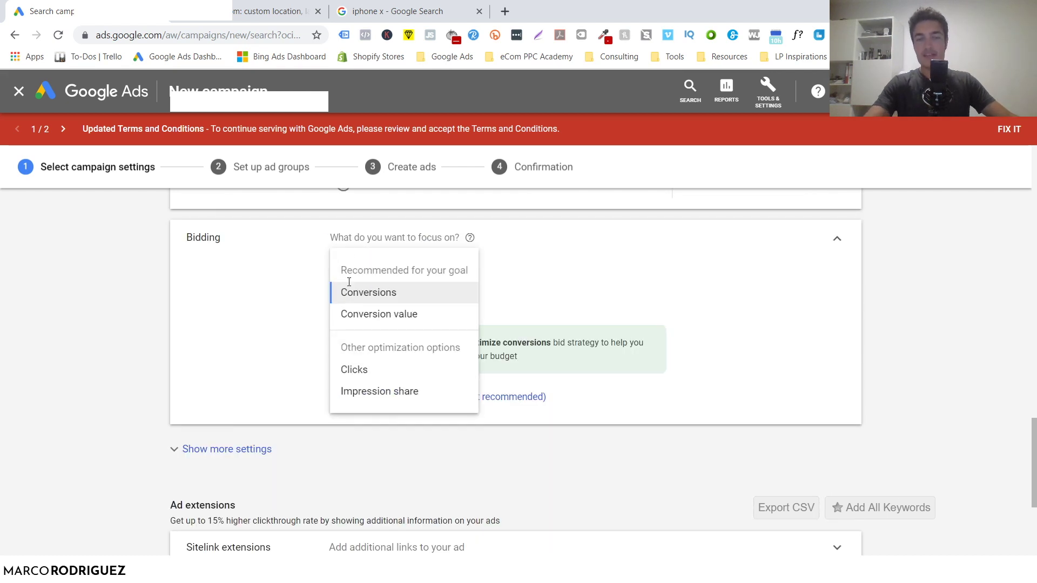
{"action": "left_click", "coordinate": [349, 369]}
- Choose the bid strategy directly, using Manual CPC without Enhanced CPC
{"action": "scroll", "coordinate": [346, 371], "scroll_direction": "down", "scroll_amount": 3}
{"action": "scroll", "coordinate": [372, 276], "scroll_direction": "up", "scroll_amount": 1}
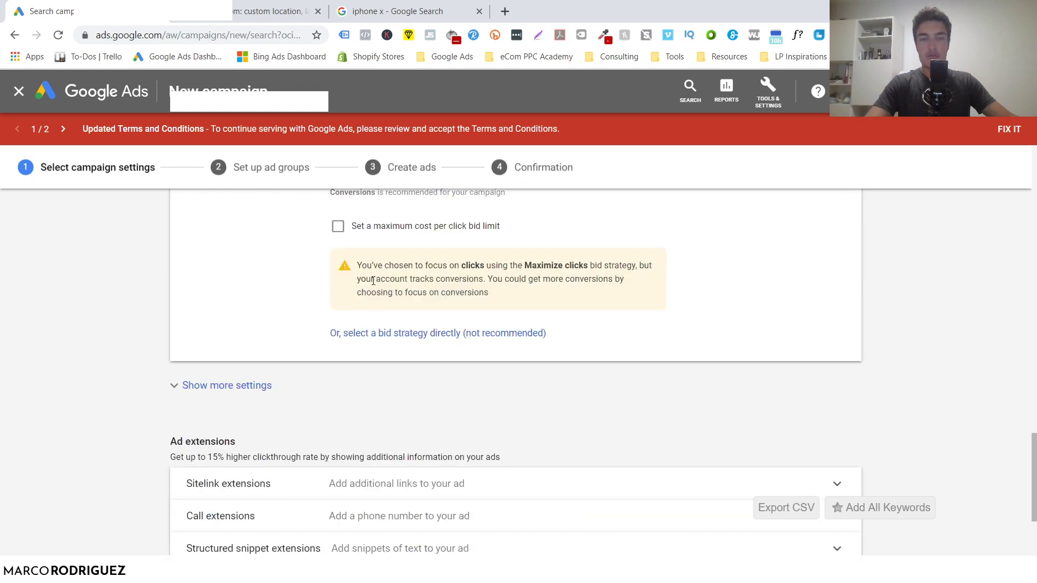
{"action": "left_click", "coordinate": [389, 334]}
{"action": "scroll", "coordinate": [381, 303], "scroll_direction": "up", "scroll_amount": 1}
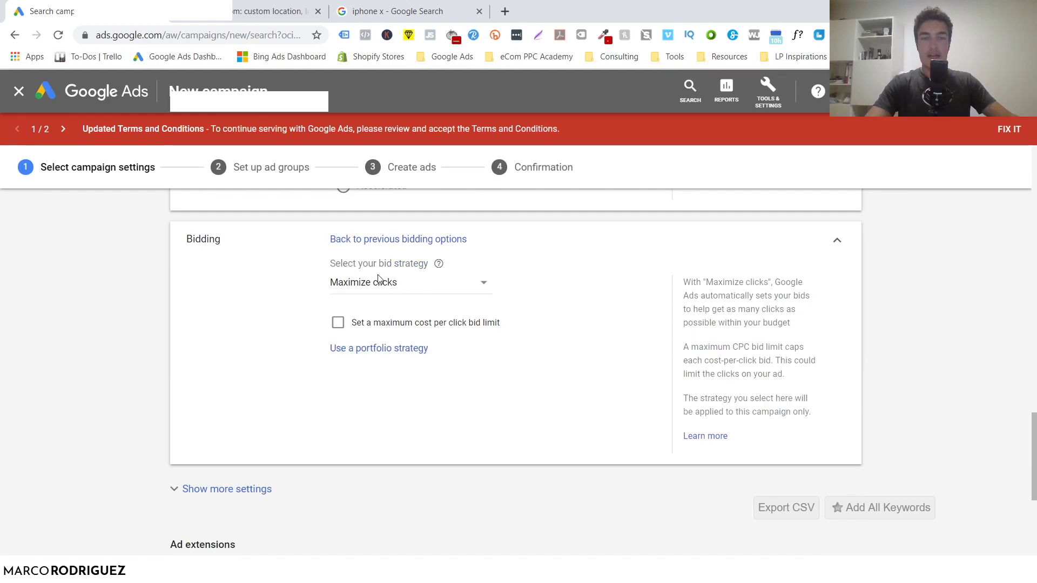
{"action": "left_click", "coordinate": [376, 288]}
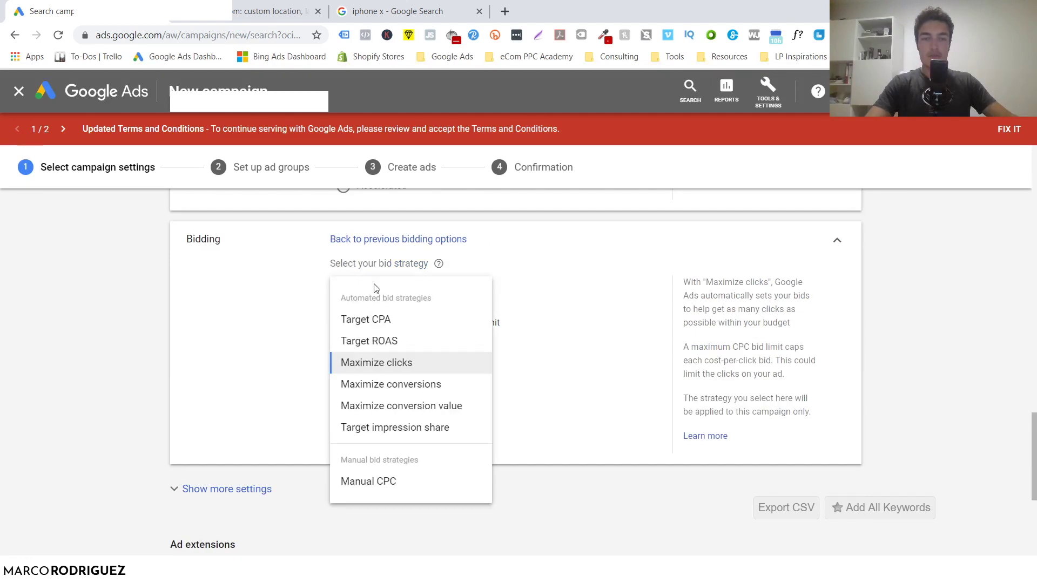
{"action": "left_click", "coordinate": [380, 480]}
{"action": "left_click", "coordinate": [338, 320]}
{"action": "left_click_drag", "start_coordinate": [362, 322], "coordinate": [534, 328]}
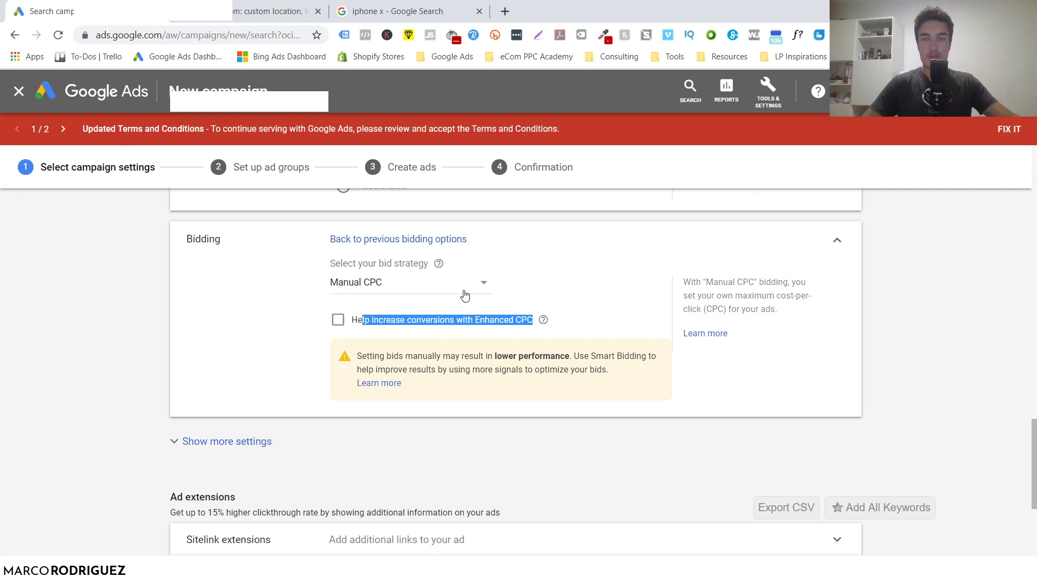
- Switch the bid strategy to Maximize clicks and back to Manual CPC
{"action": "left_click", "coordinate": [394, 282]}
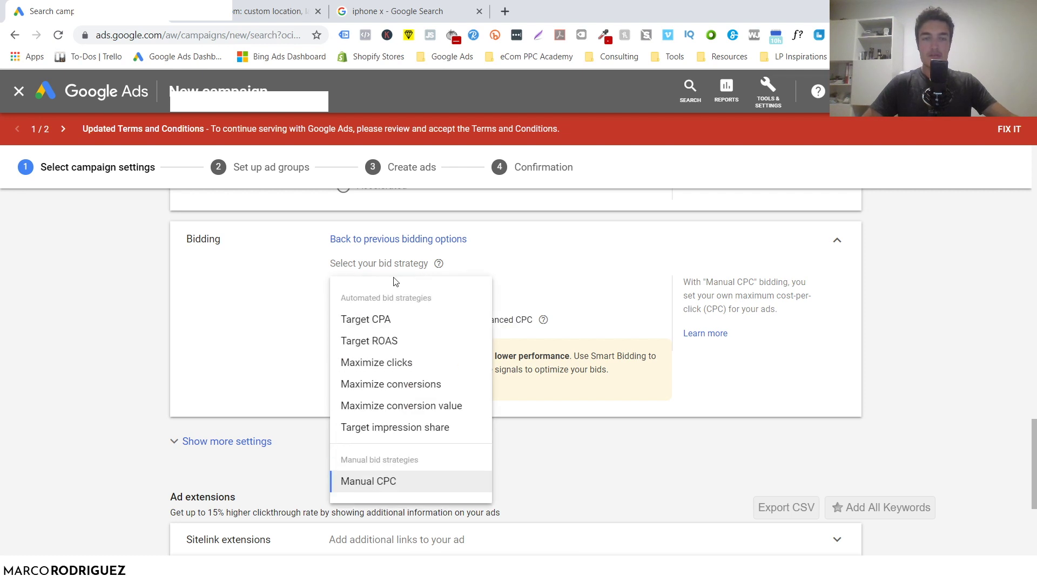
{"action": "left_click", "coordinate": [389, 363]}
{"action": "left_click", "coordinate": [364, 296]}
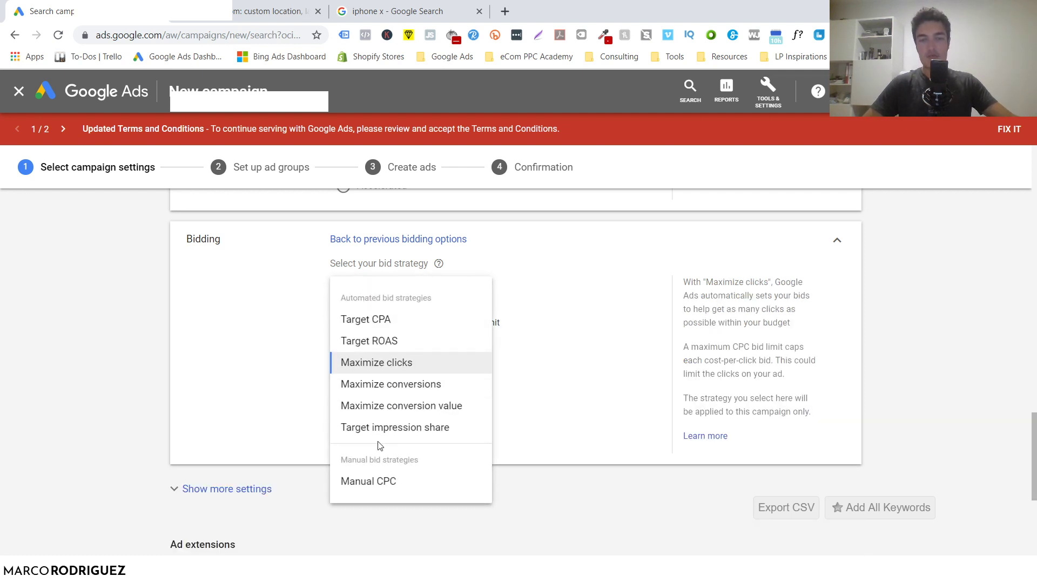
{"action": "left_click", "coordinate": [368, 481]}
- Show the additional campaign settings for conversions, ad schedule and ad rotation, and review the ad extensions section
{"action": "scroll", "coordinate": [278, 376], "scroll_direction": "down", "scroll_amount": 3}
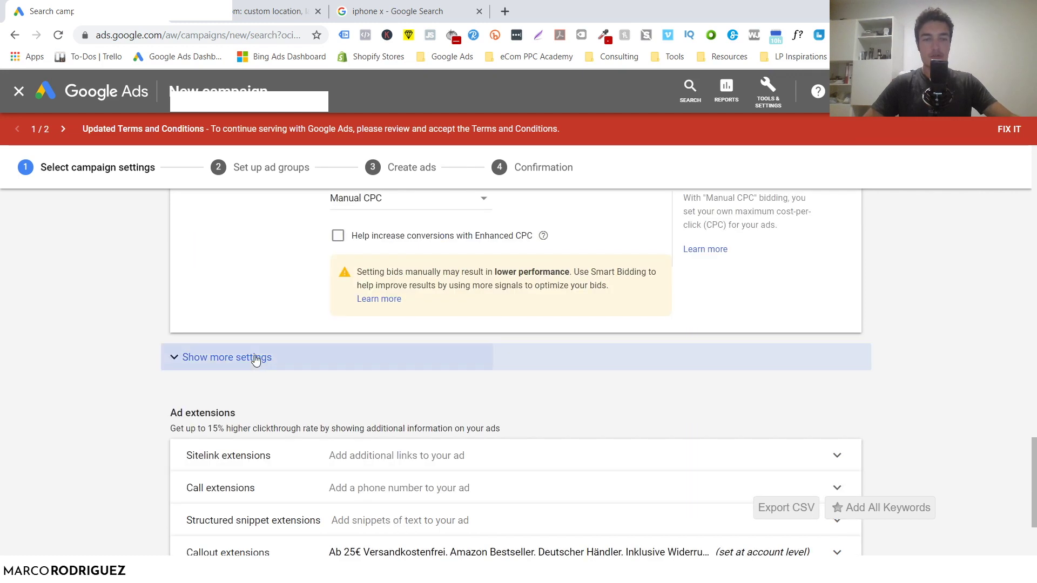
{"action": "left_click", "coordinate": [264, 358]}
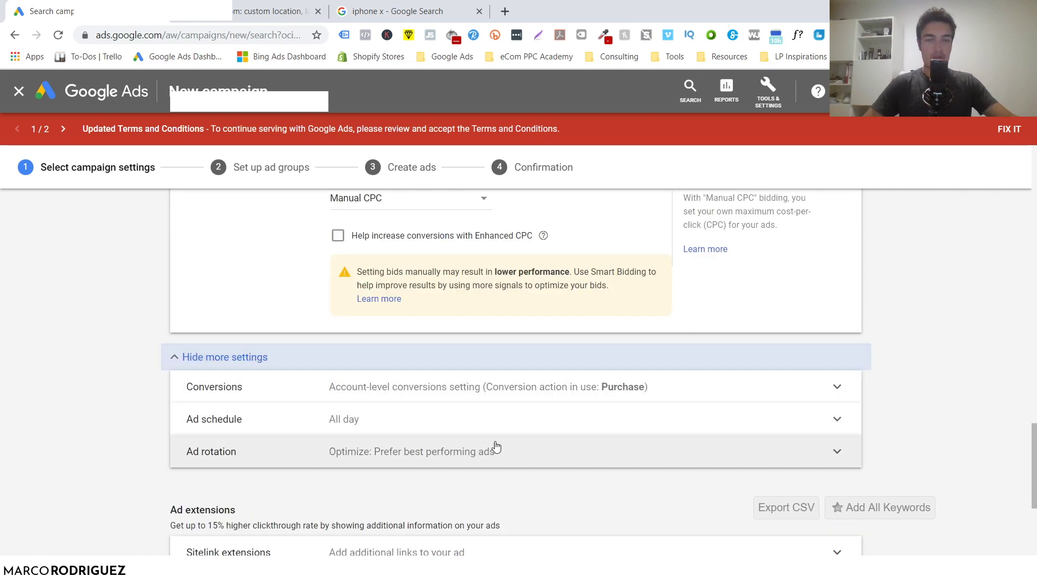
{"action": "scroll", "coordinate": [493, 447], "scroll_direction": "down", "scroll_amount": 5}
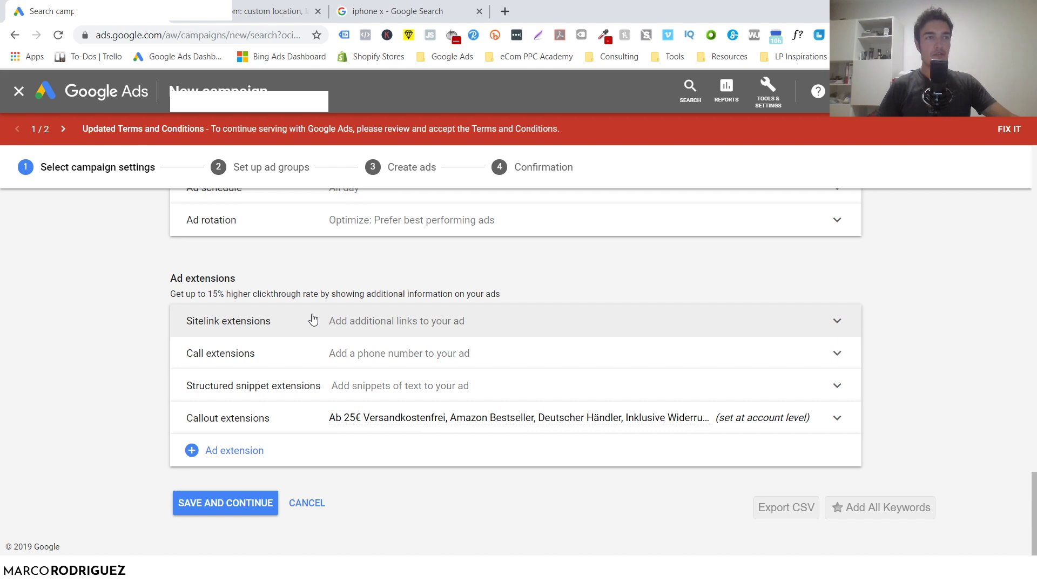
- Examine the sitelinks and seller rating shown with the ads in the open "iphone x" Google search results
{"action": "left_click", "coordinate": [410, 11]}
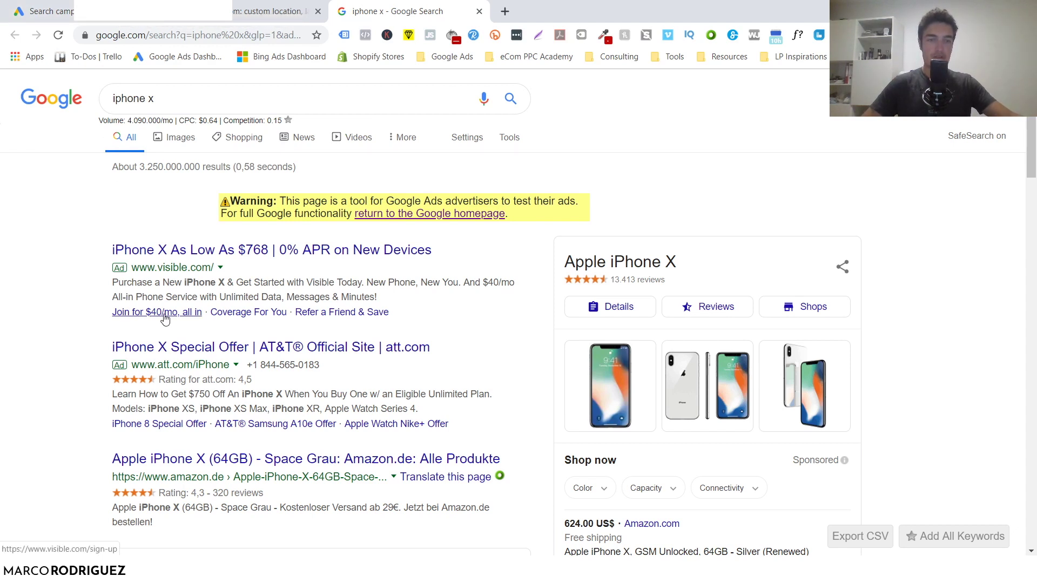
{"action": "left_click_drag", "start_coordinate": [397, 316], "coordinate": [112, 317]}
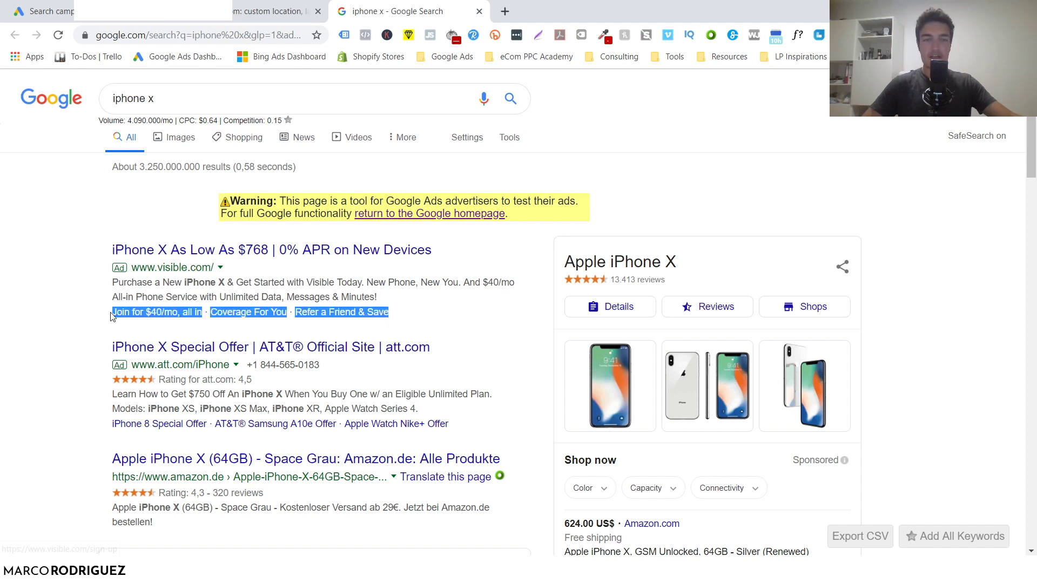
{"action": "scroll", "coordinate": [106, 310], "scroll_direction": "down", "scroll_amount": 3}
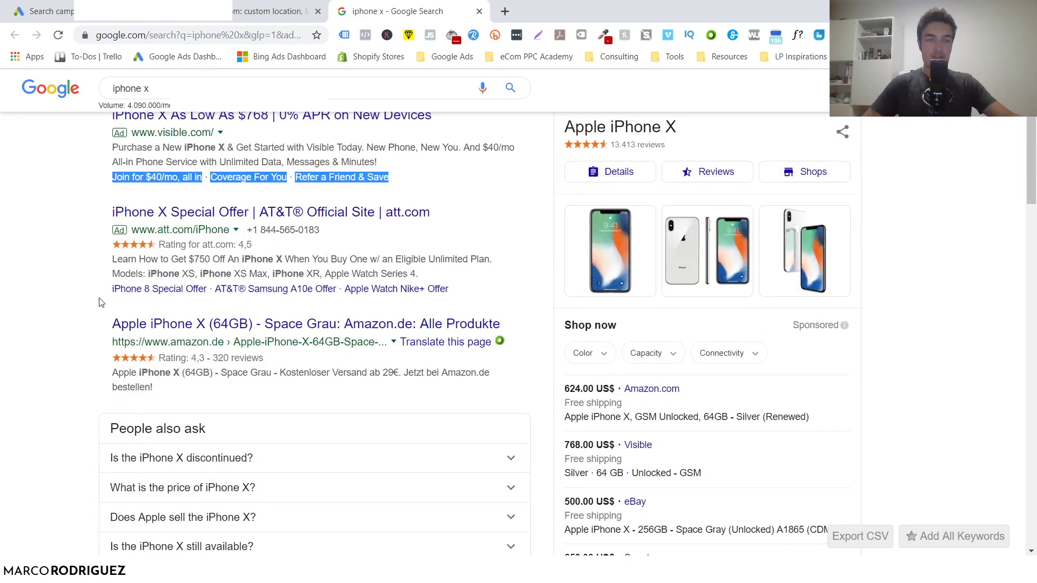
{"action": "scroll", "coordinate": [99, 303], "scroll_direction": "up", "scroll_amount": 1}
{"action": "left_click_drag", "start_coordinate": [95, 324], "coordinate": [254, 314]}
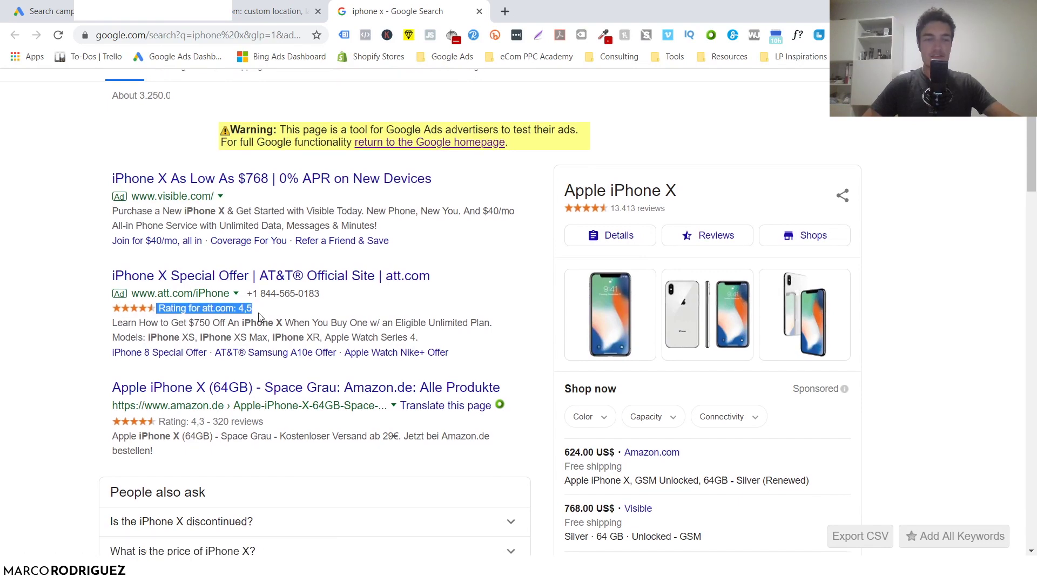
{"action": "scroll", "coordinate": [233, 309], "scroll_direction": "down", "scroll_amount": 10}
{"action": "scroll", "coordinate": [233, 309], "scroll_direction": "down", "scroll_amount": 14}
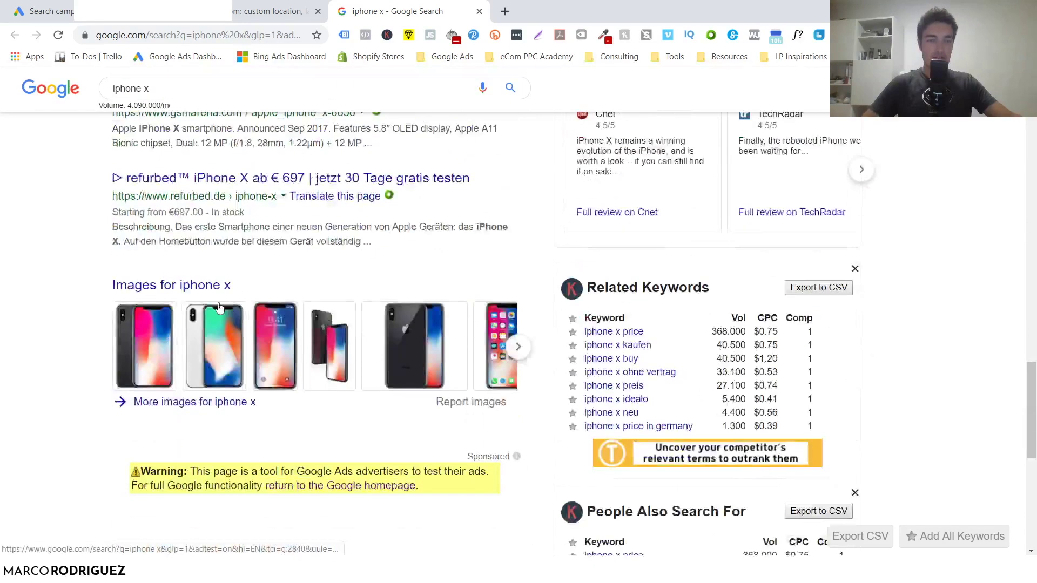
{"action": "scroll", "coordinate": [222, 308], "scroll_direction": "up", "scroll_amount": 20}
{"action": "scroll", "coordinate": [220, 308], "scroll_direction": "up", "scroll_amount": 5}
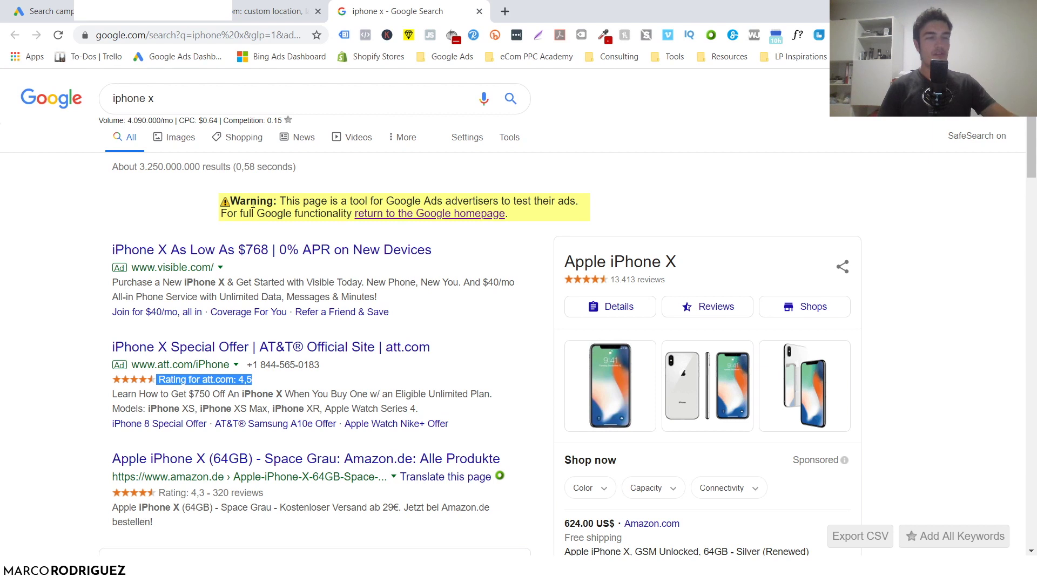
- Return to the new campaign's settings and view which further ad extension types can be added
{"action": "left_click", "coordinate": [48, 11]}
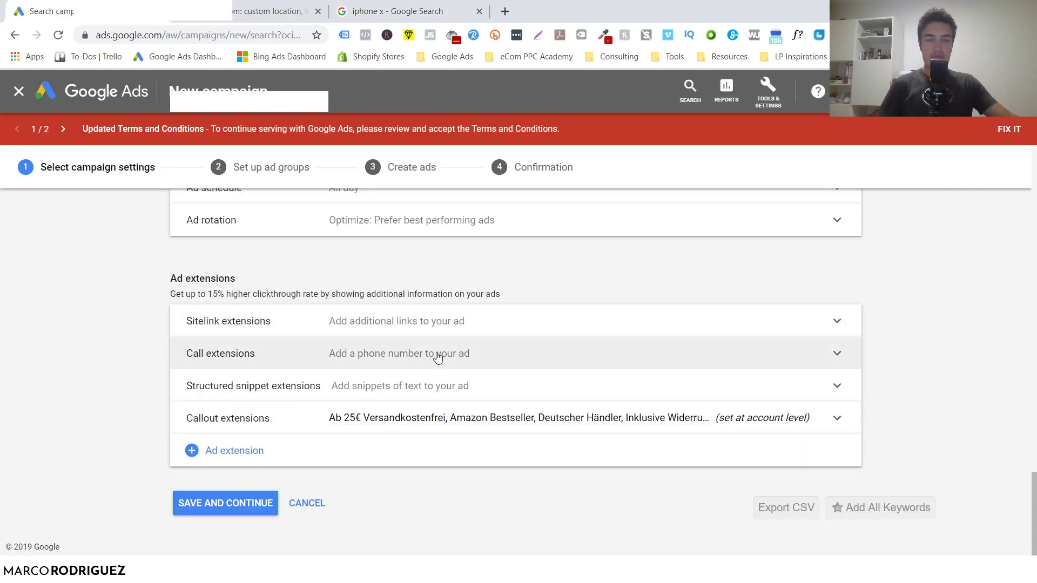
{"action": "left_click", "coordinate": [277, 453]}
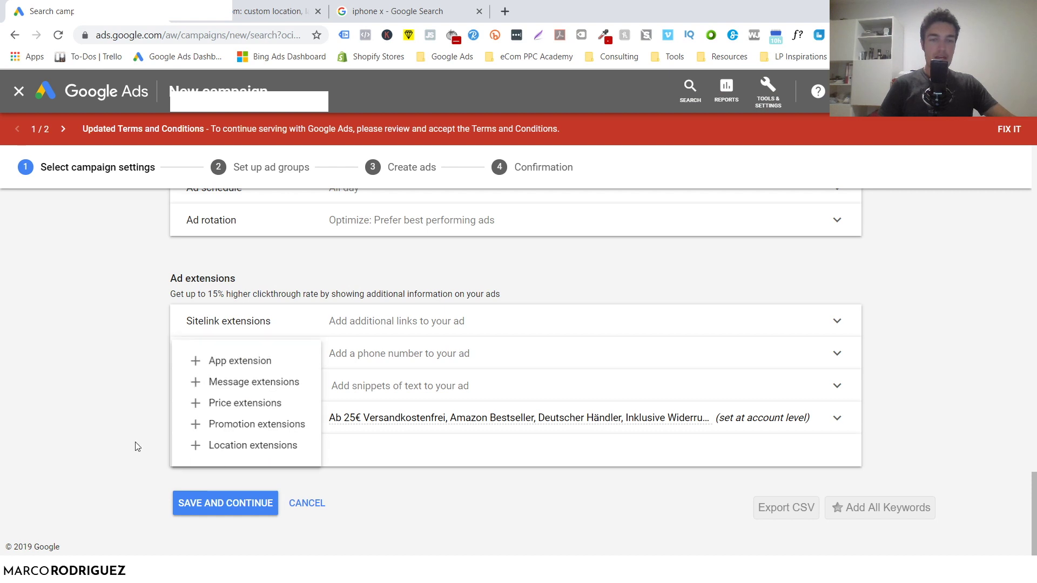
{"action": "left_click", "coordinate": [373, 447]}
- Switch the callout extensions from account level to campaign level and start a new callout extension
{"action": "left_click", "coordinate": [465, 424]}
{"action": "scroll", "coordinate": [453, 427], "scroll_direction": "down", "scroll_amount": 1}
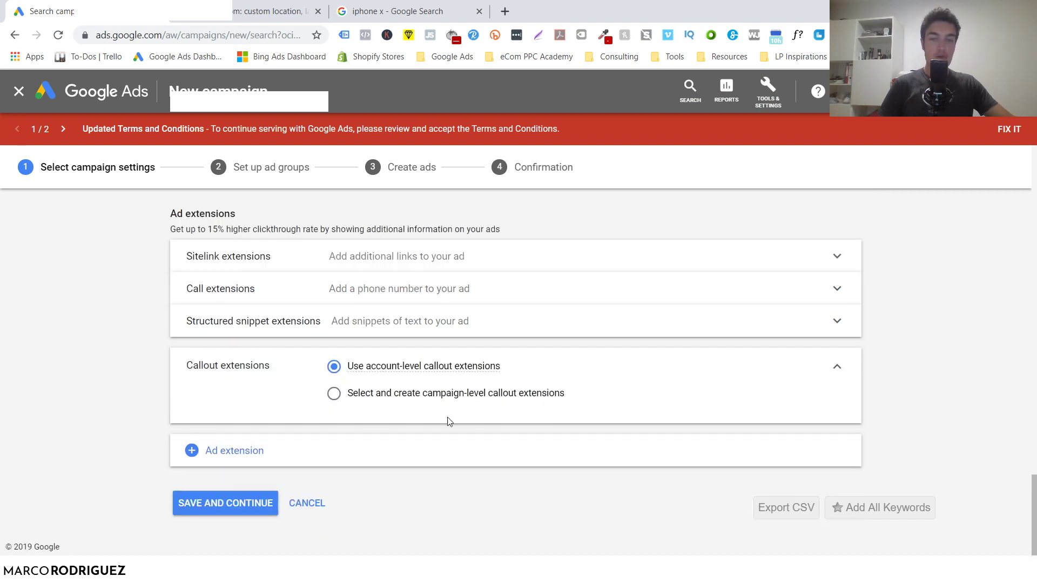
{"action": "left_click", "coordinate": [439, 395]}
{"action": "scroll", "coordinate": [430, 410], "scroll_direction": "down", "scroll_amount": 4}
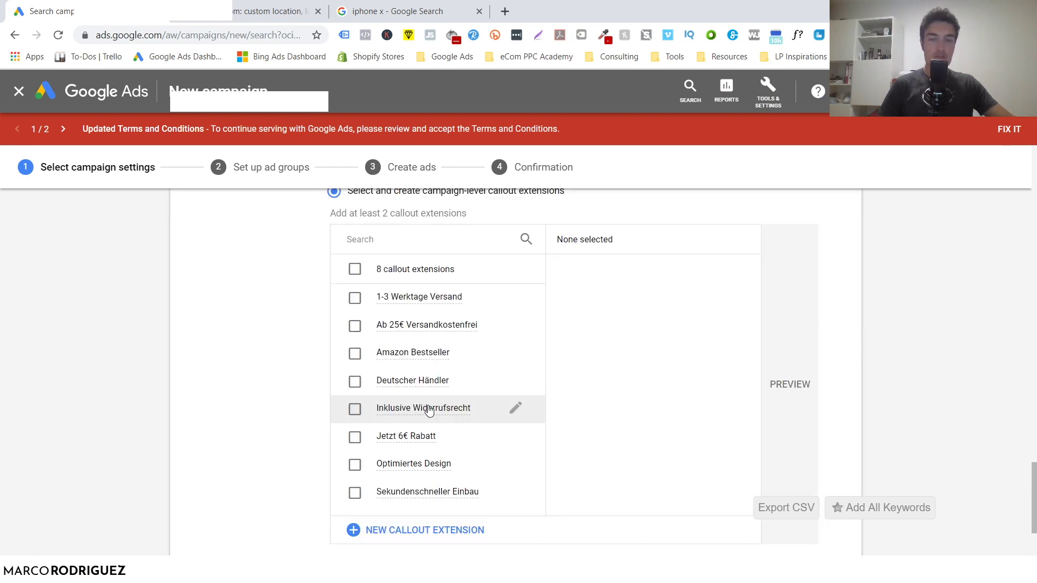
{"action": "left_click", "coordinate": [413, 530]}
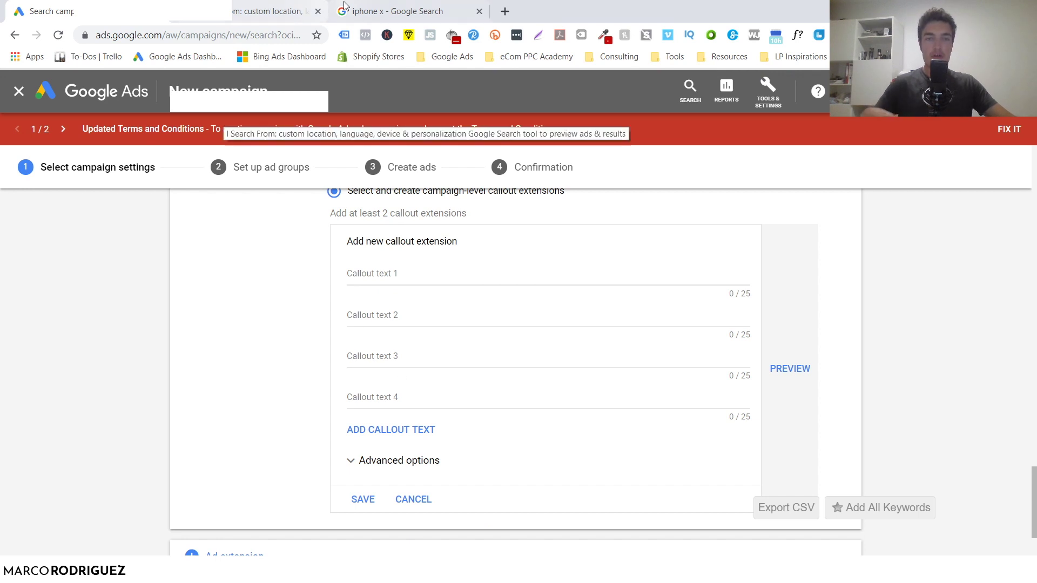
- Look at the extensions of the ads in the "iphone x" search results and return to the new callout form
{"action": "left_click", "coordinate": [390, 10]}
{"action": "left_click", "coordinate": [132, 302]}
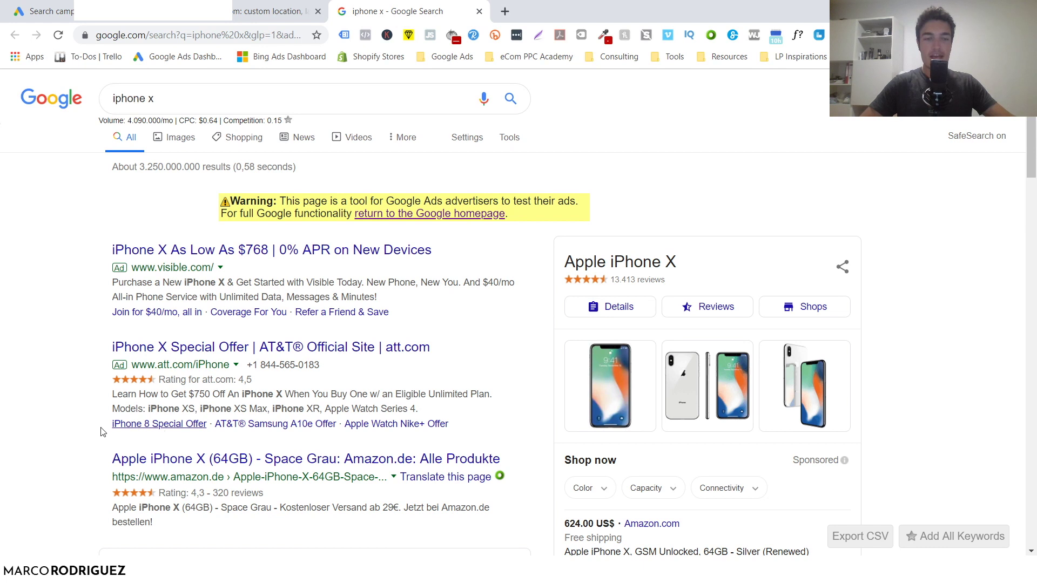
{"action": "left_click", "coordinate": [51, 10]}
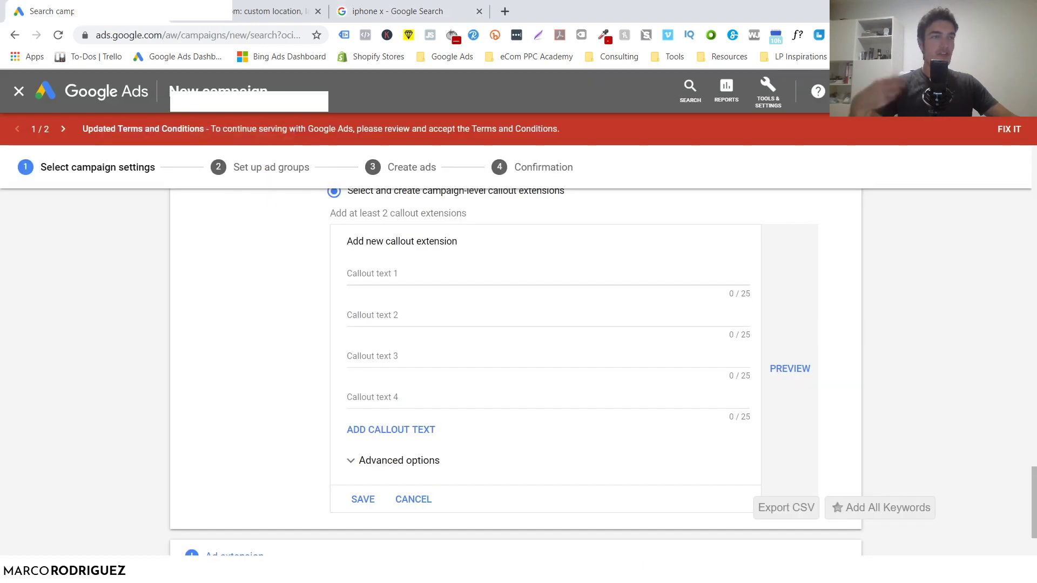
- Enter the callout texts "Free Shipping", "30% Off Site-Wide" and "2-Day Delivery" in the first three callouts
{"action": "left_click", "coordinate": [403, 274]}
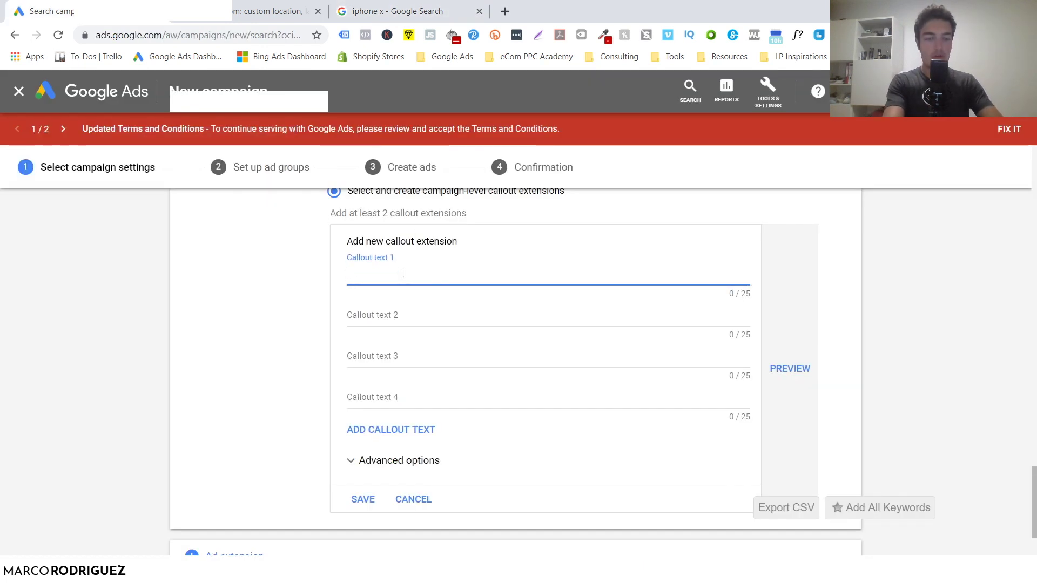
{"action": "type", "text": "Free Shipping"}
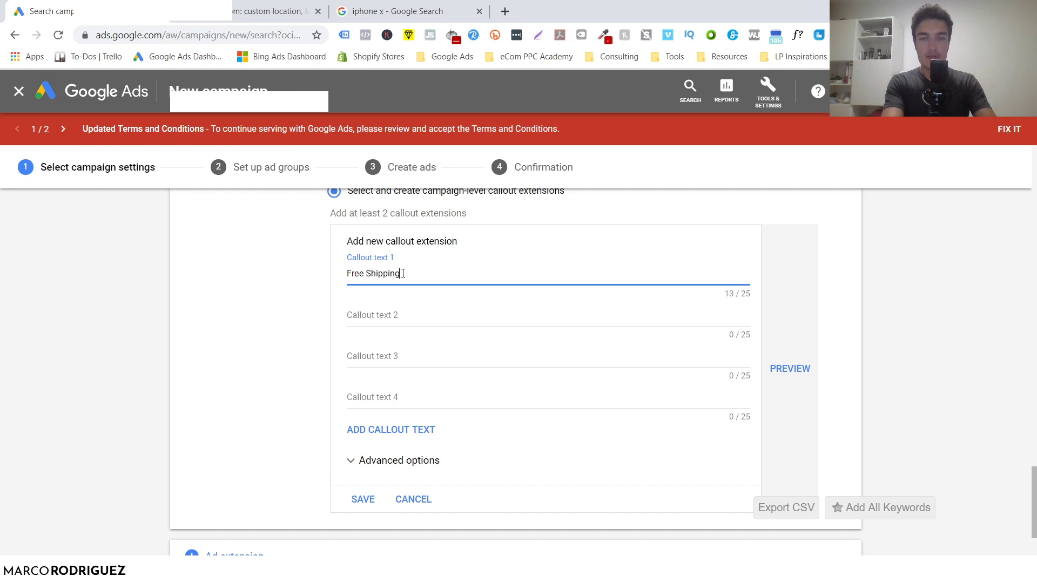
{"action": "key", "text": "Tab"}
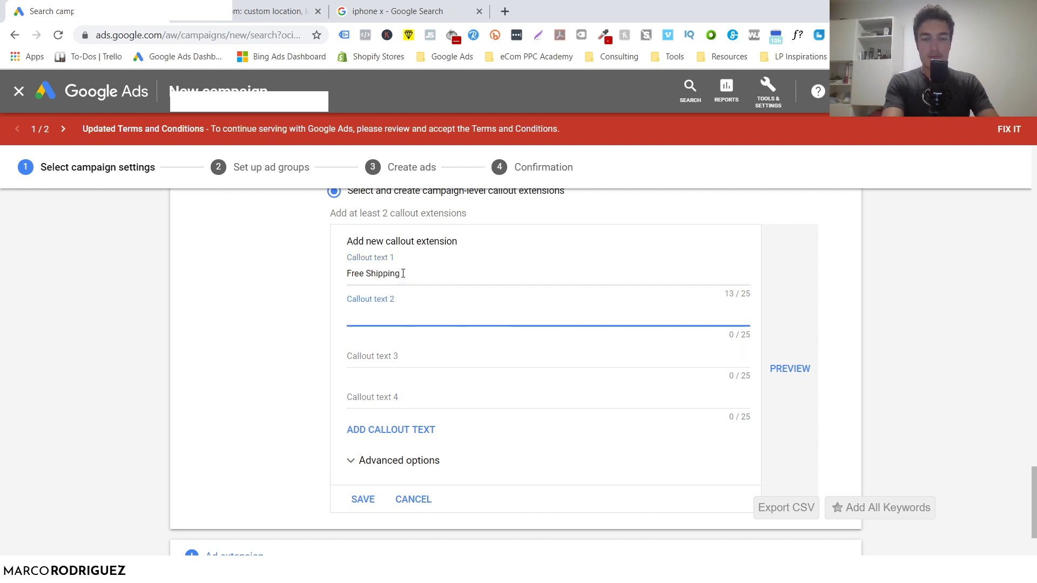
{"action": "type", "text": "30% Of"}
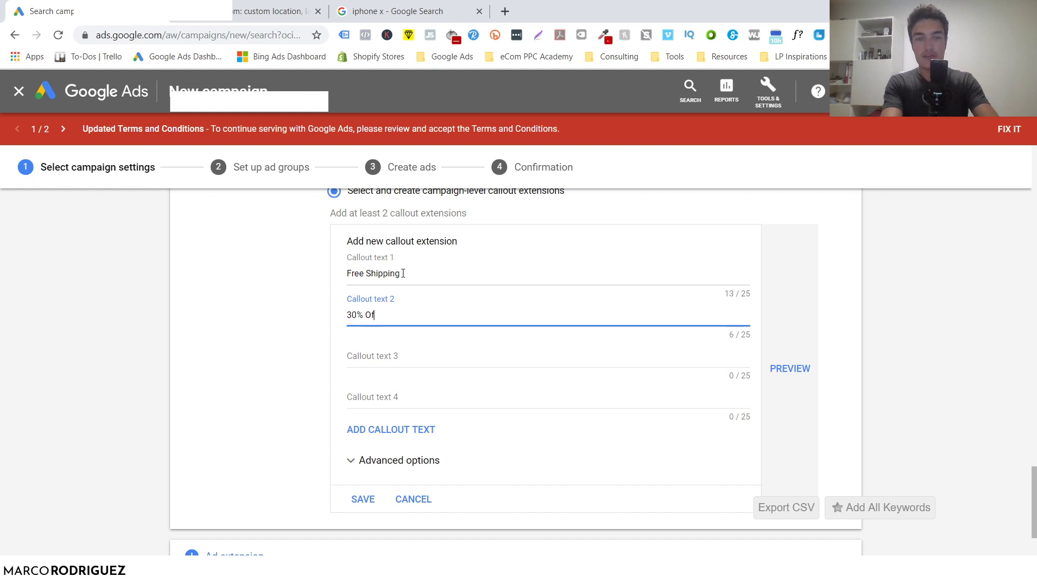
{"action": "type", "text": "f Site-Wide"}
{"action": "key", "text": "Tab"}
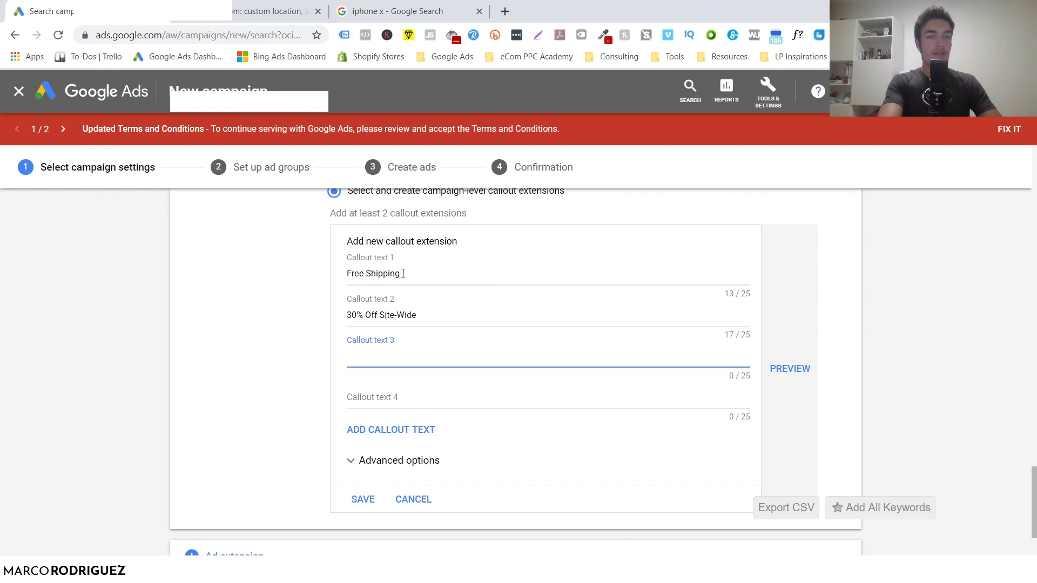
{"action": "type", "text": "2-Day Delivery"}
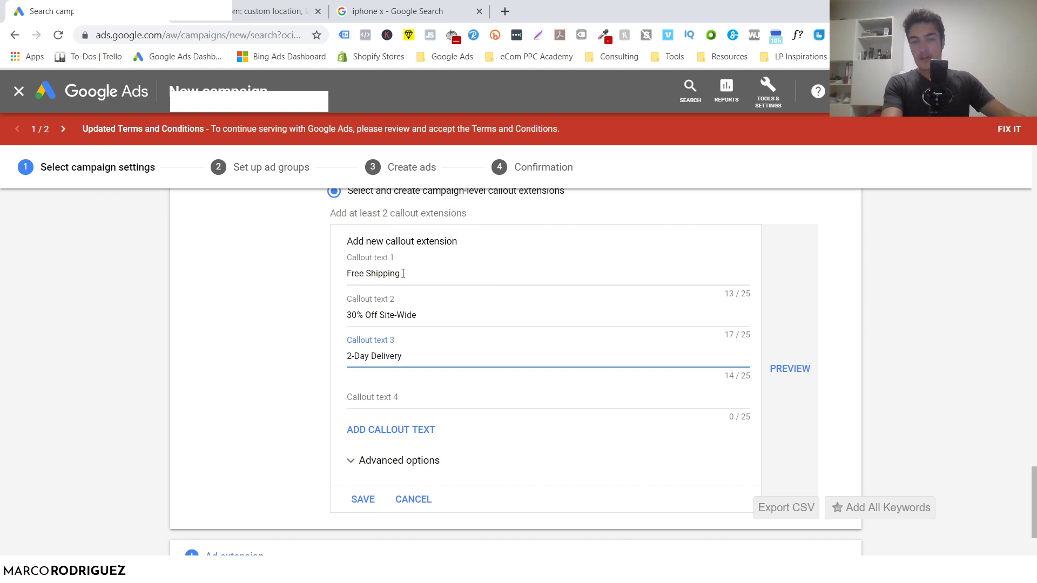
- Preview the mobile ad and examine how the callout texts appear after the description
{"action": "left_click", "coordinate": [809, 377]}
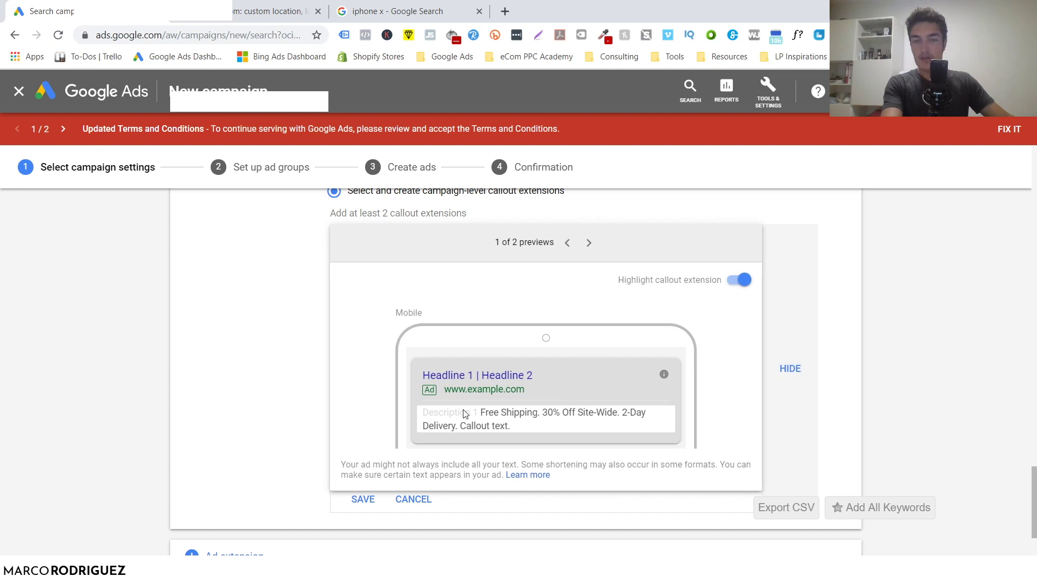
{"action": "left_click_drag", "start_coordinate": [484, 413], "coordinate": [519, 436]}
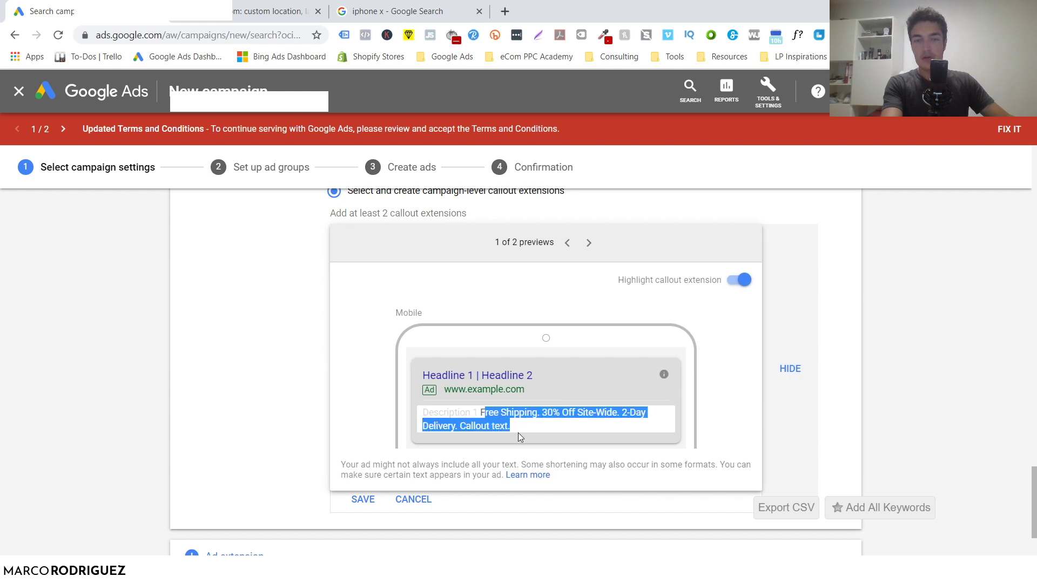
{"action": "left_click", "coordinate": [546, 430]}
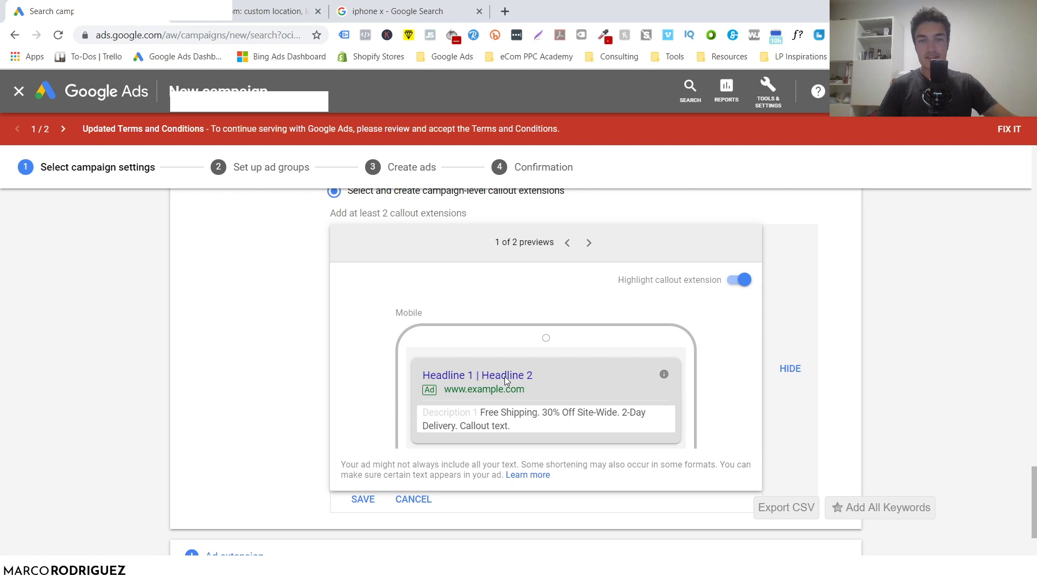
- Save the new campaign-level callout extensions and close the ad preview
{"action": "left_click", "coordinate": [364, 501]}
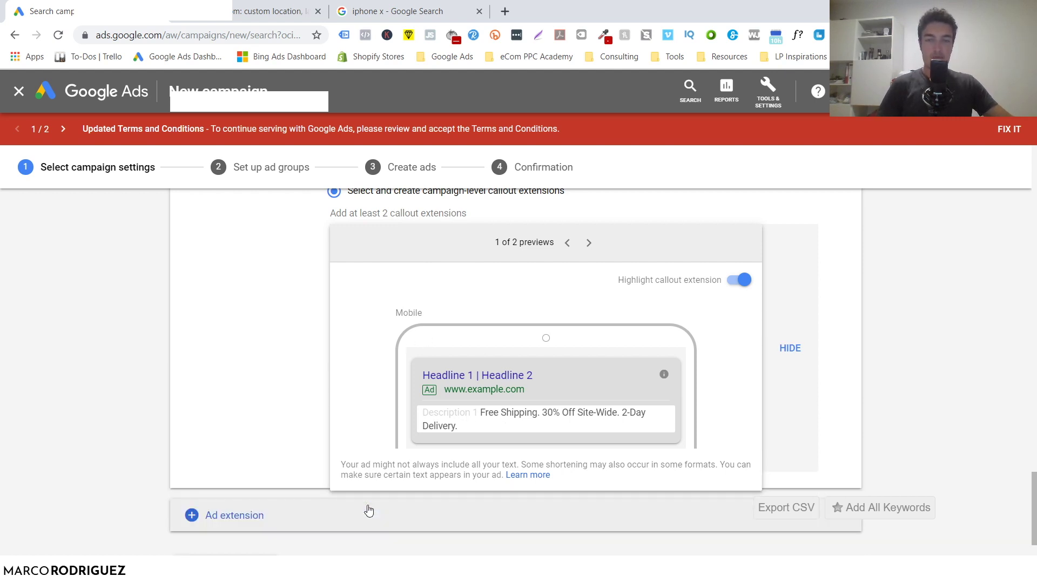
{"action": "scroll", "coordinate": [324, 327], "scroll_direction": "up", "scroll_amount": 3}
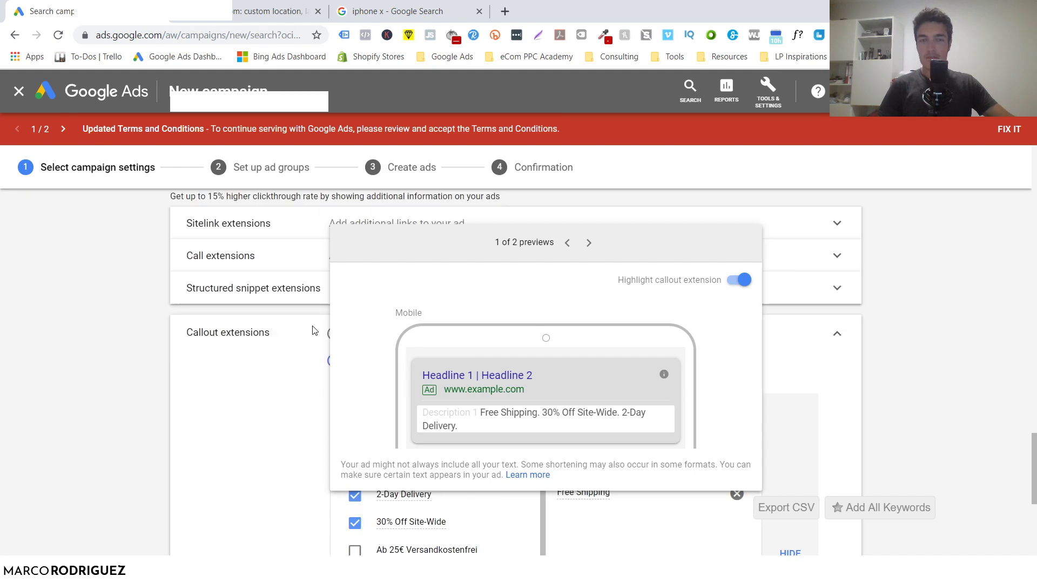
{"action": "left_click", "coordinate": [178, 375]}
{"action": "scroll", "coordinate": [257, 346], "scroll_direction": "up", "scroll_amount": 5}
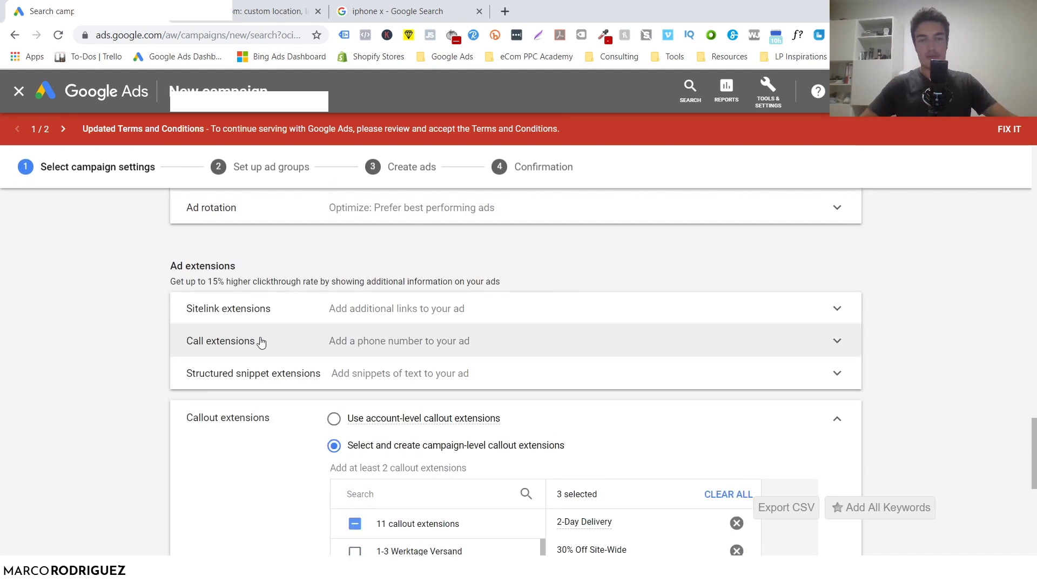
- Start a new sitelink extension, examine its text, description and final URL fields, and cancel the form
{"action": "left_click", "coordinate": [606, 308]}
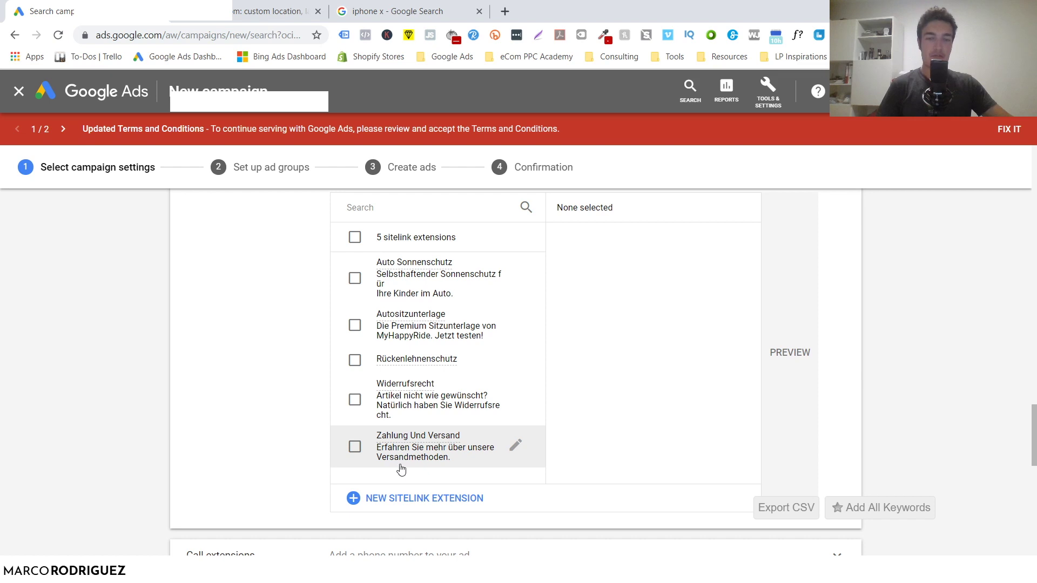
{"action": "left_click", "coordinate": [376, 499]}
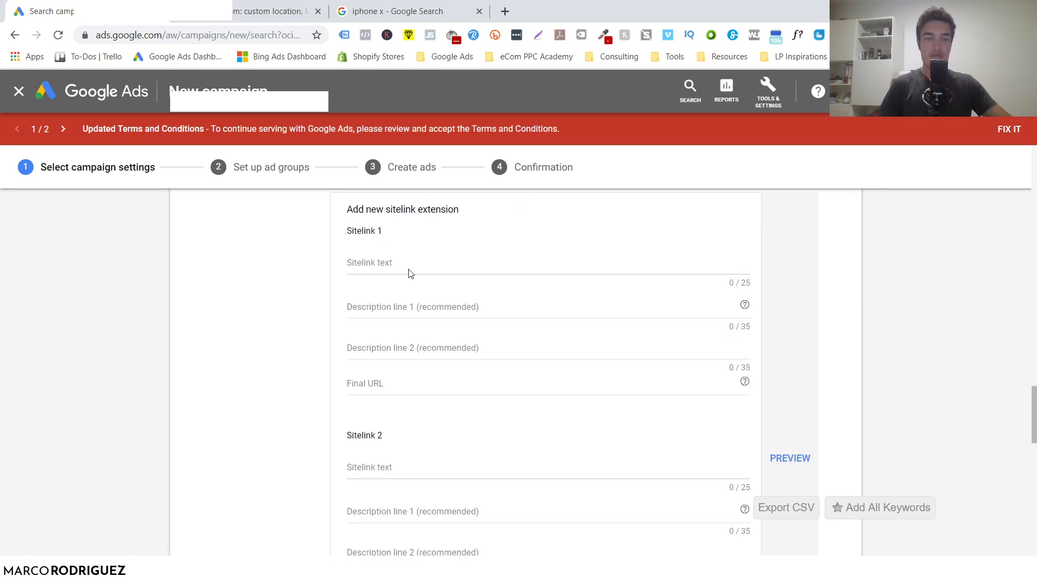
{"action": "scroll", "coordinate": [378, 353], "scroll_direction": "down", "scroll_amount": 5}
{"action": "scroll", "coordinate": [360, 352], "scroll_direction": "up", "scroll_amount": 3}
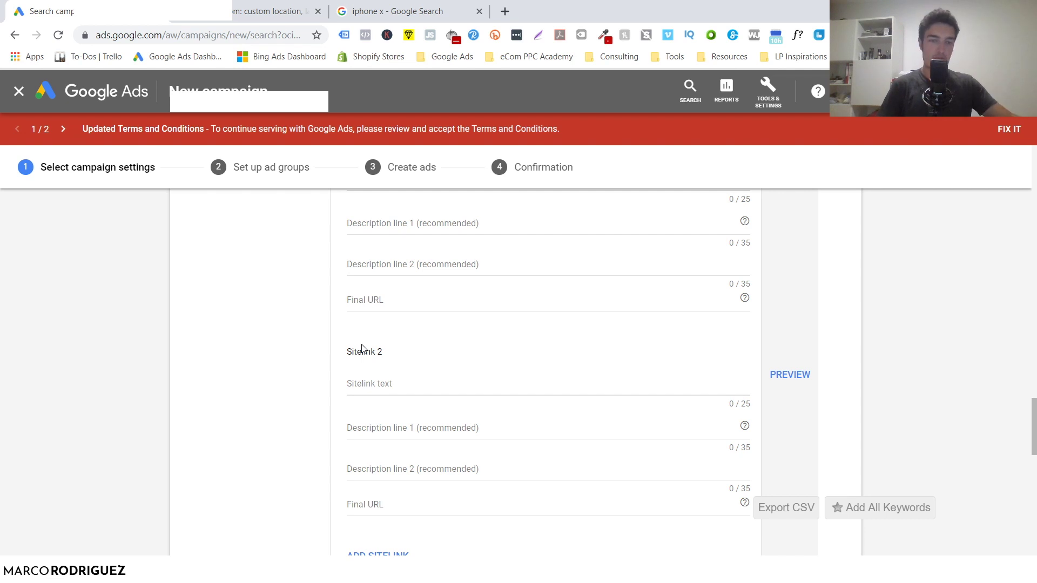
{"action": "scroll", "coordinate": [361, 351], "scroll_direction": "down", "scroll_amount": 5}
{"action": "left_click", "coordinate": [403, 375]}
{"action": "scroll", "coordinate": [311, 373], "scroll_direction": "down", "scroll_amount": 10}
{"action": "scroll", "coordinate": [322, 364], "scroll_direction": "up", "scroll_amount": 3}
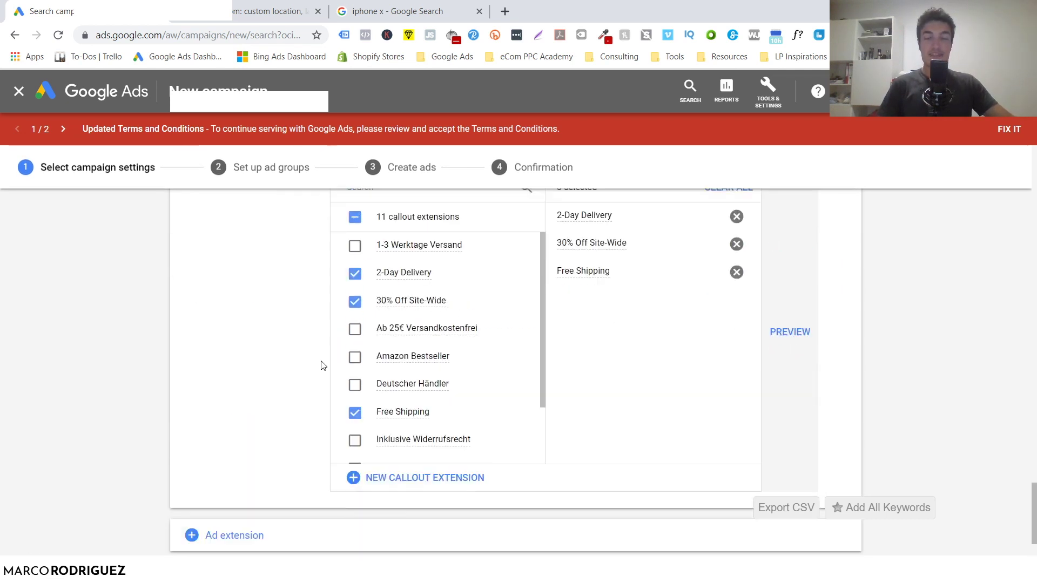
{"action": "scroll", "coordinate": [306, 388], "scroll_direction": "up", "scroll_amount": 3}
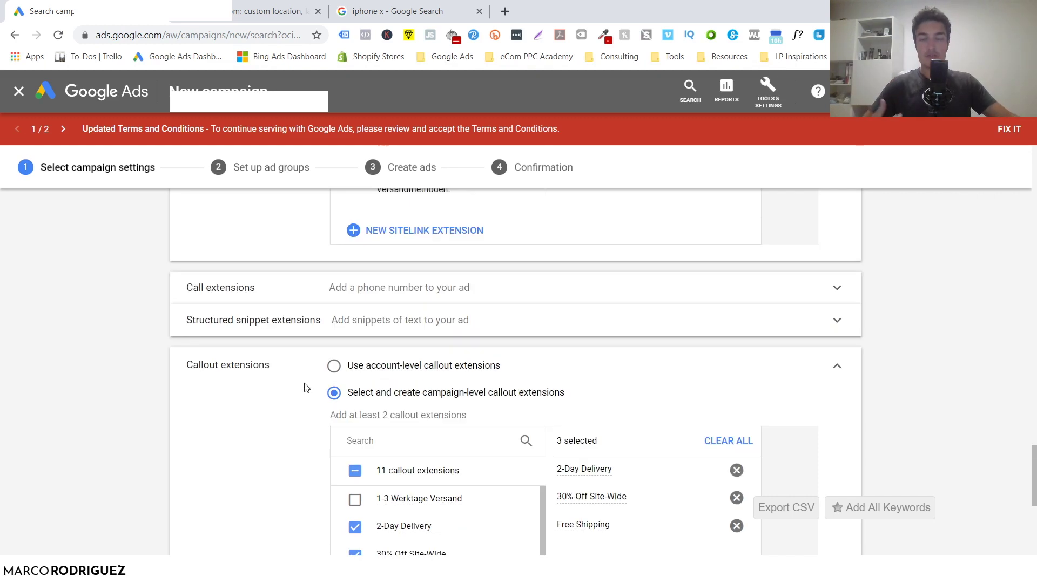
{"action": "scroll", "coordinate": [306, 388], "scroll_direction": "down", "scroll_amount": 5}
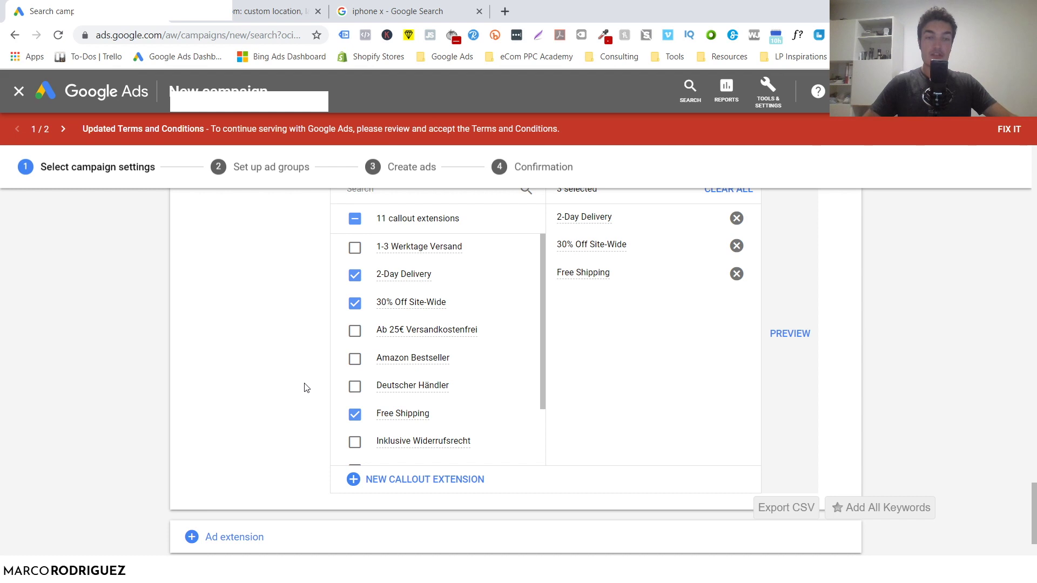
{"action": "scroll", "coordinate": [307, 388], "scroll_direction": "down", "scroll_amount": 2}
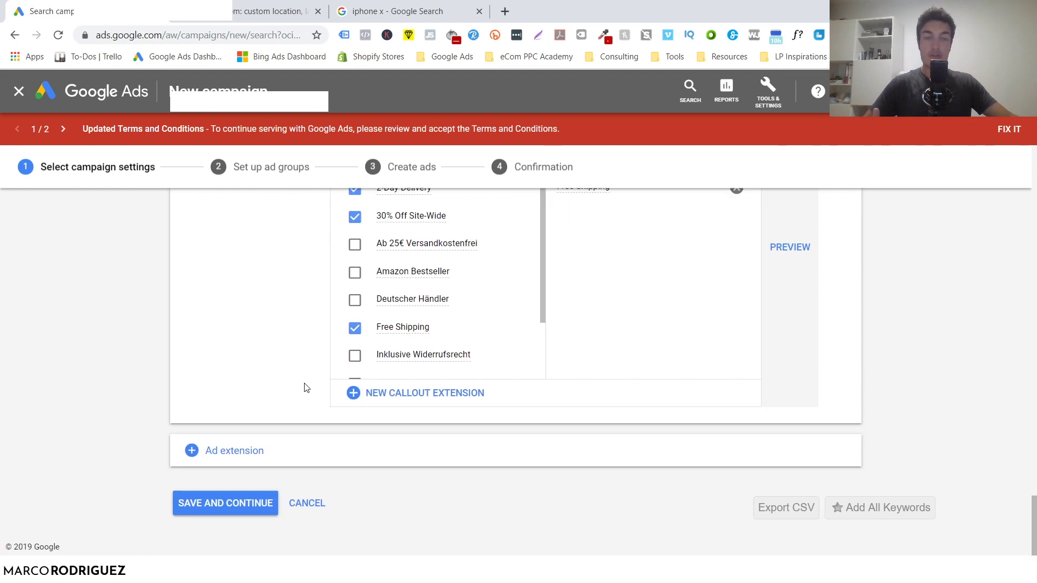
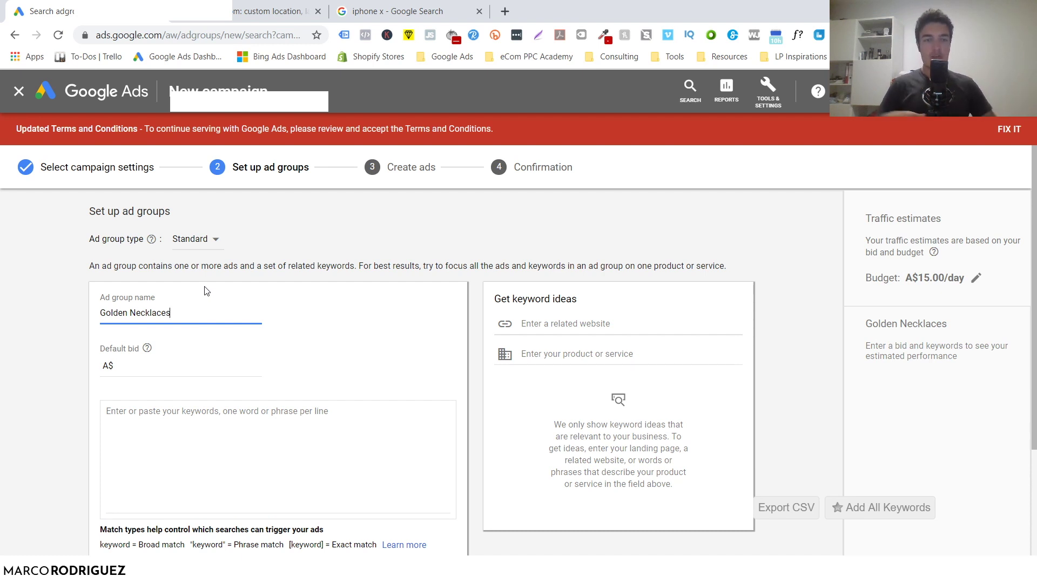
- Add a second ad group below Golden Necklaces and name it "Silver Necklaces"
{"action": "left_click_drag", "start_coordinate": [169, 313], "coordinate": [105, 310]}
{"action": "scroll", "coordinate": [104, 311], "scroll_direction": "down", "scroll_amount": 3}
{"action": "left_click", "coordinate": [146, 450]}
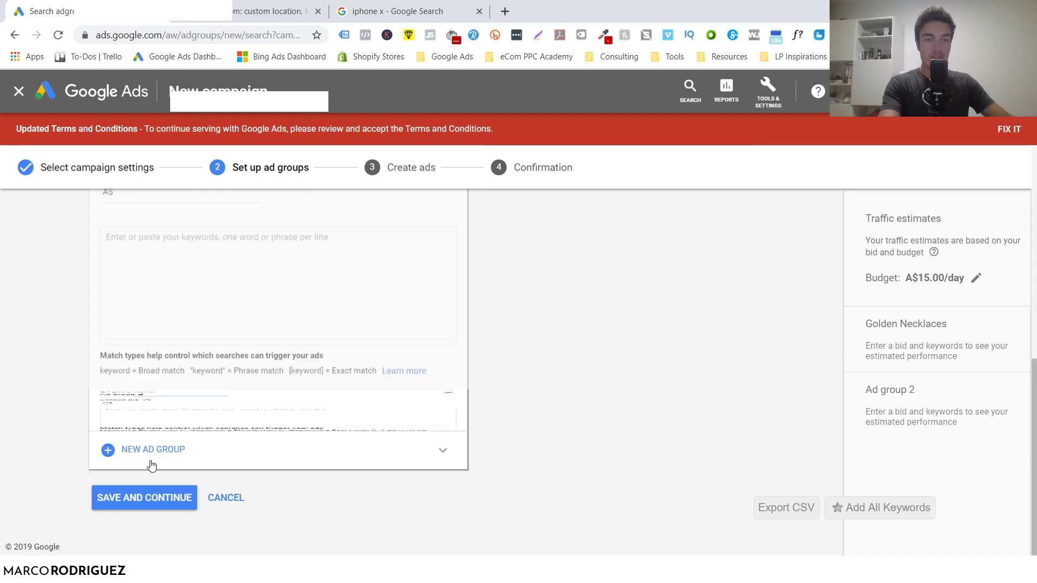
{"action": "triple_click", "coordinate": [140, 252]}
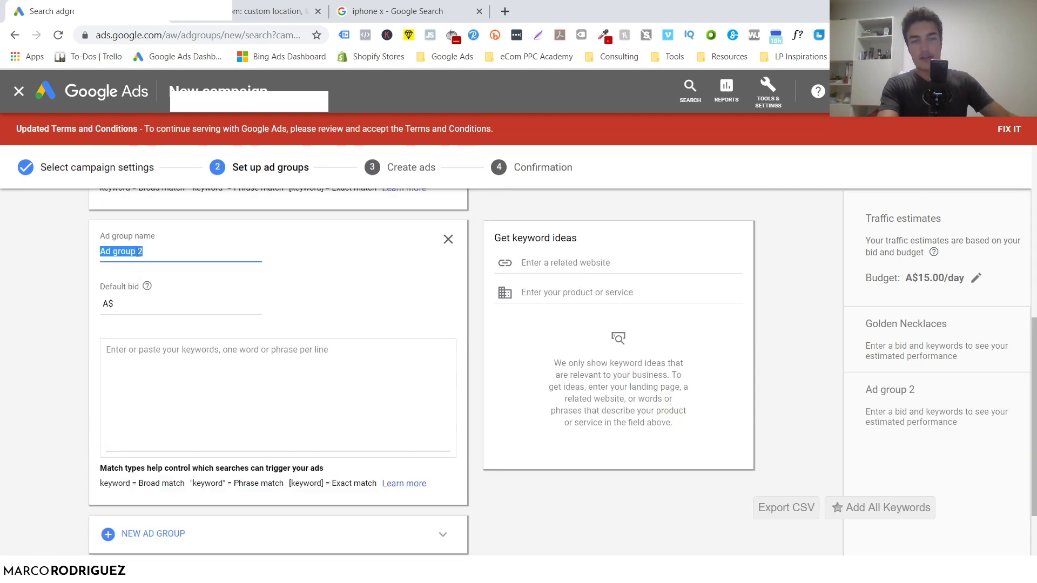
{"action": "type", "text": "Silver Necklaces"}
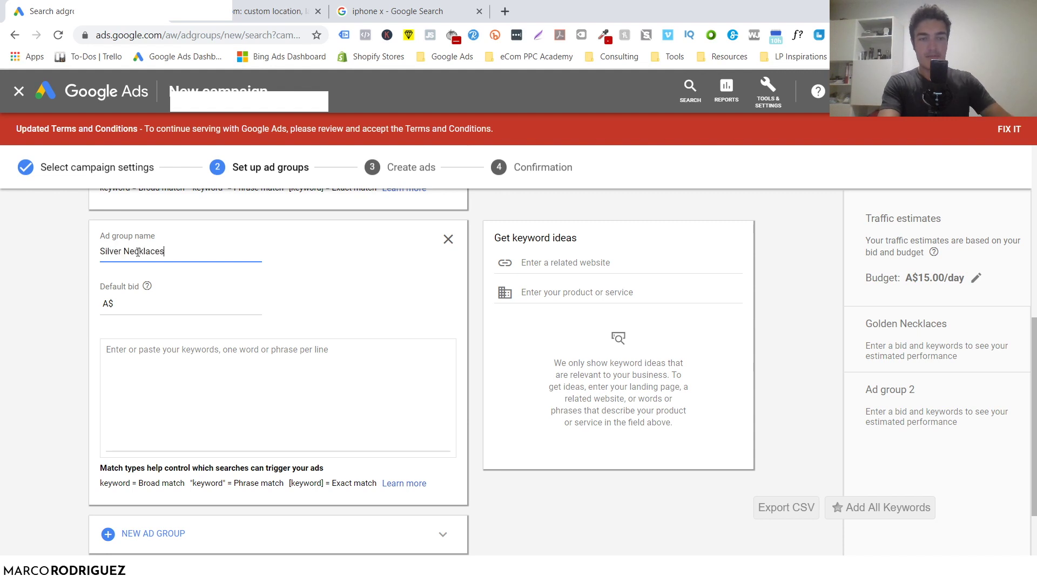
- Add a third ad group and name it "Rings"
{"action": "scroll", "coordinate": [162, 378], "scroll_direction": "down", "scroll_amount": 2}
{"action": "left_click", "coordinate": [179, 446]}
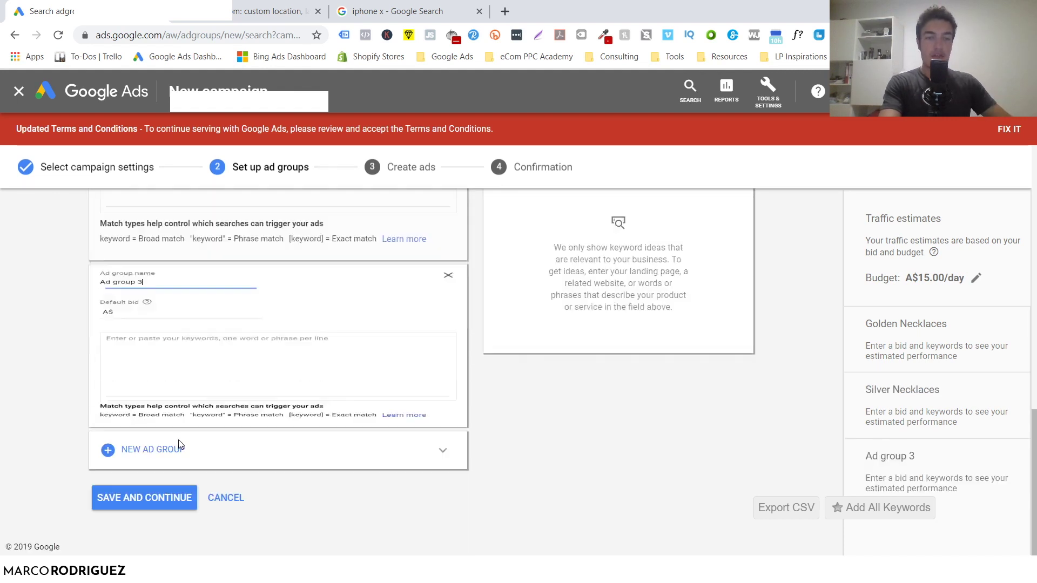
{"action": "triple_click", "coordinate": [152, 254]}
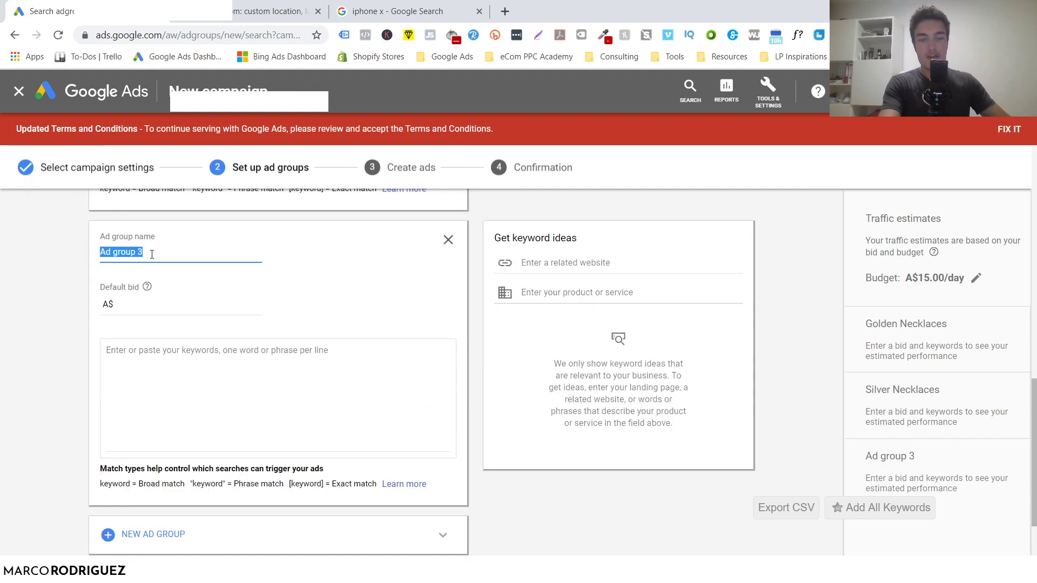
{"action": "type", "text": "Rings"}
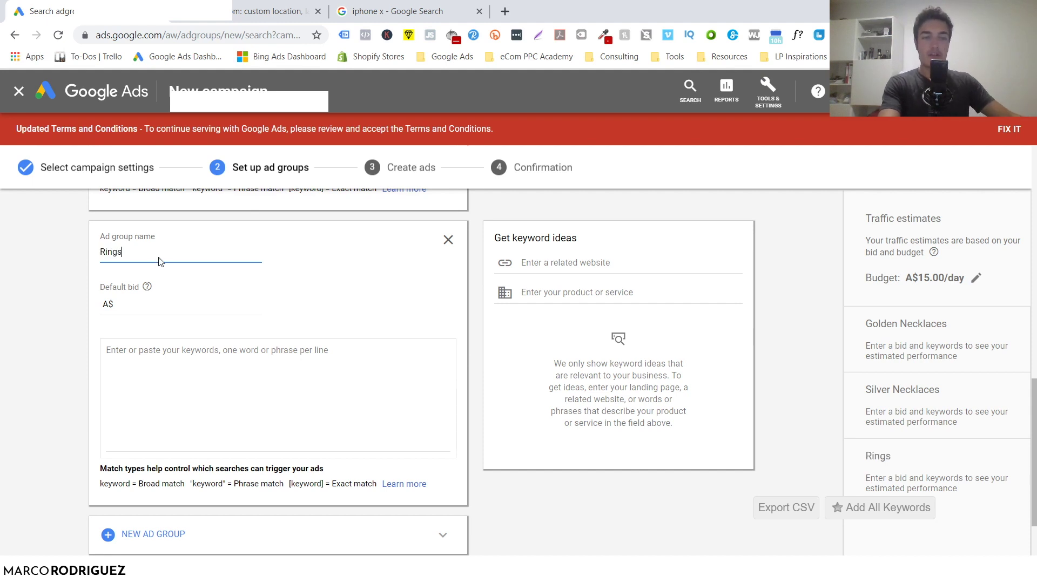
- Remove the Silver Necklaces and Rings ad groups from the campaign
{"action": "scroll", "coordinate": [141, 322], "scroll_direction": "up", "scroll_amount": 2}
{"action": "scroll", "coordinate": [100, 342], "scroll_direction": "up", "scroll_amount": 6}
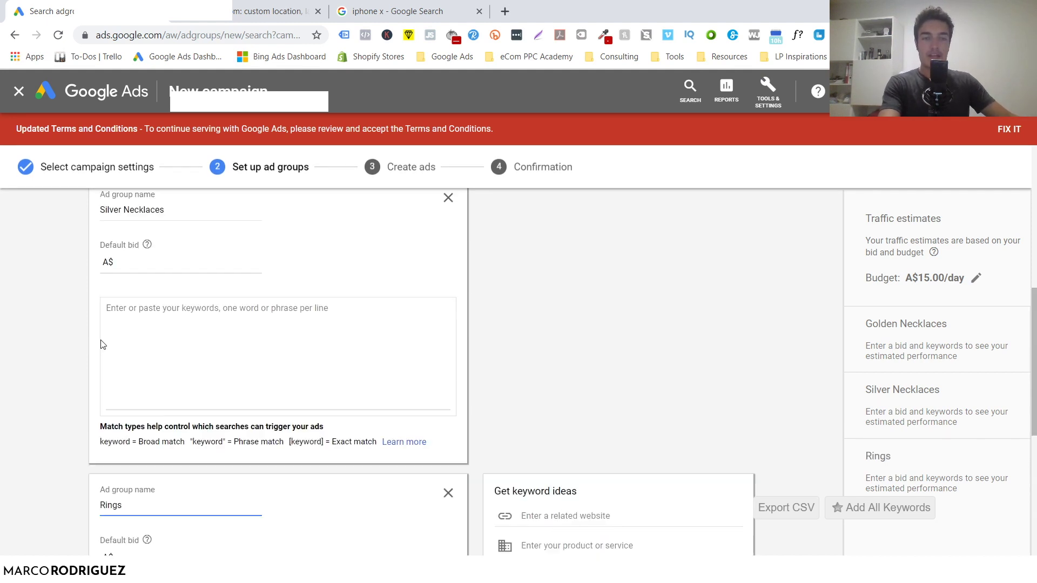
{"action": "triple_click", "coordinate": [182, 381]}
{"action": "scroll", "coordinate": [135, 392], "scroll_direction": "up", "scroll_amount": 3}
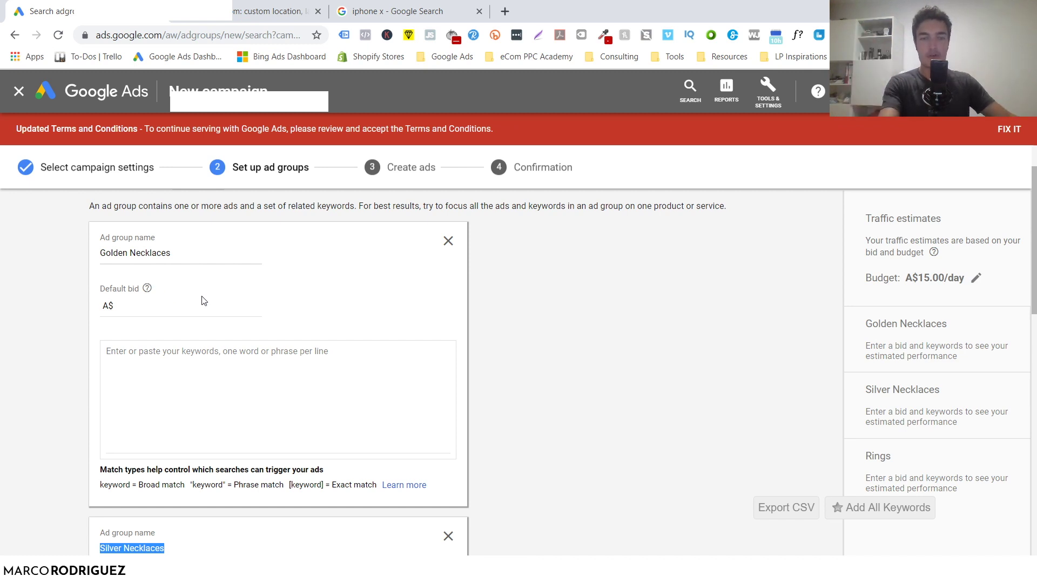
{"action": "scroll", "coordinate": [201, 301], "scroll_direction": "down", "scroll_amount": 3}
{"action": "left_click", "coordinate": [448, 367]}
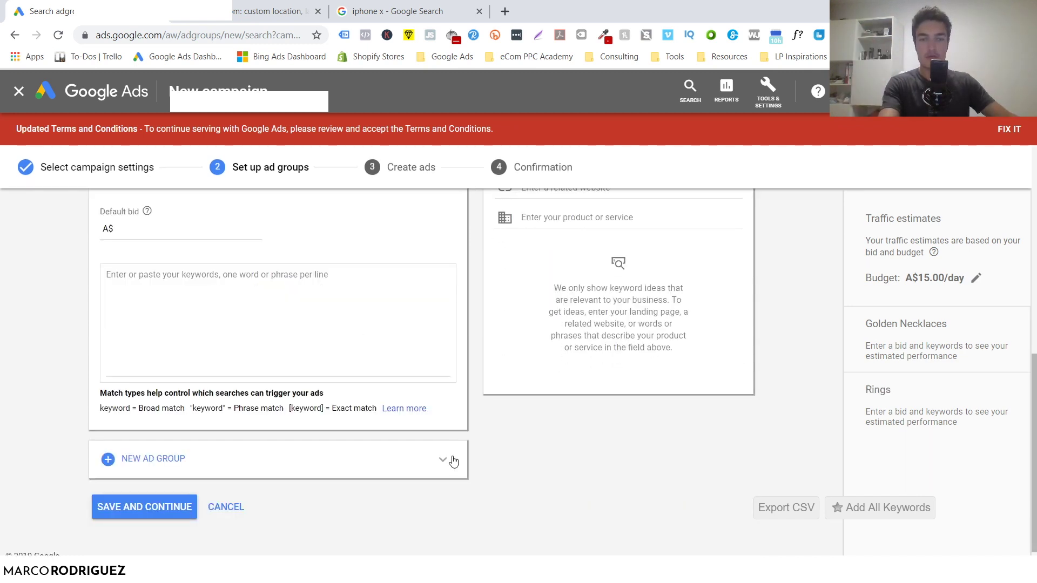
{"action": "left_click", "coordinate": [447, 416]}
{"action": "scroll", "coordinate": [161, 362], "scroll_direction": "up", "scroll_amount": 2}
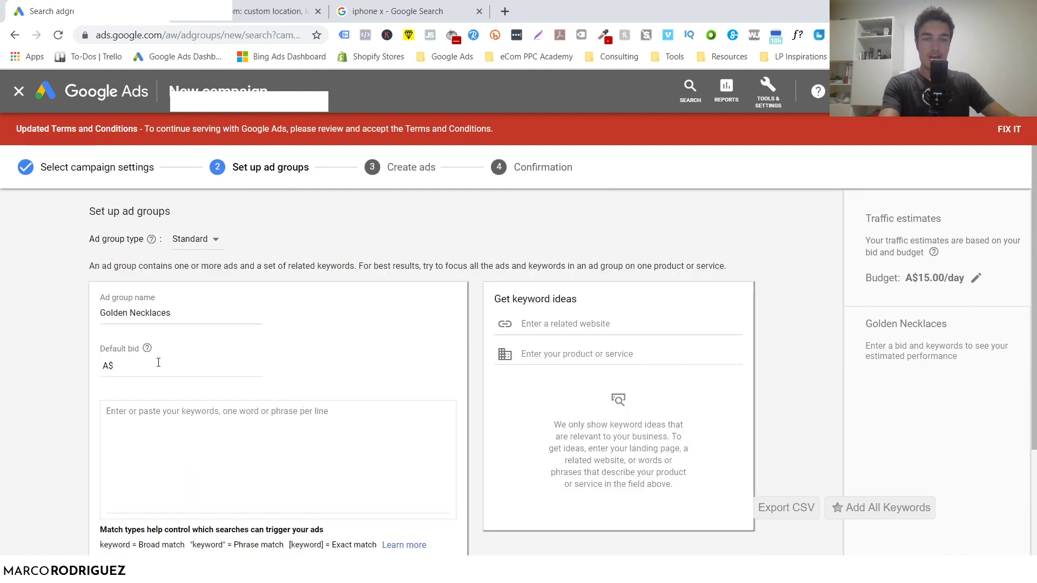
- Set the default bid of the Golden Necklaces ad group to A$1
{"action": "left_click", "coordinate": [143, 367]}
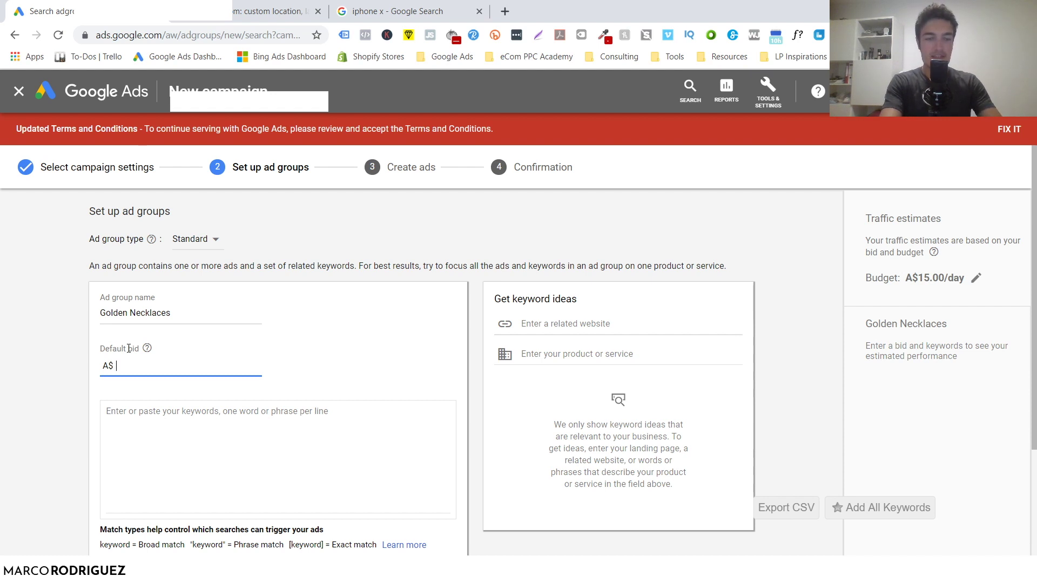
{"action": "type", "text": "1"}
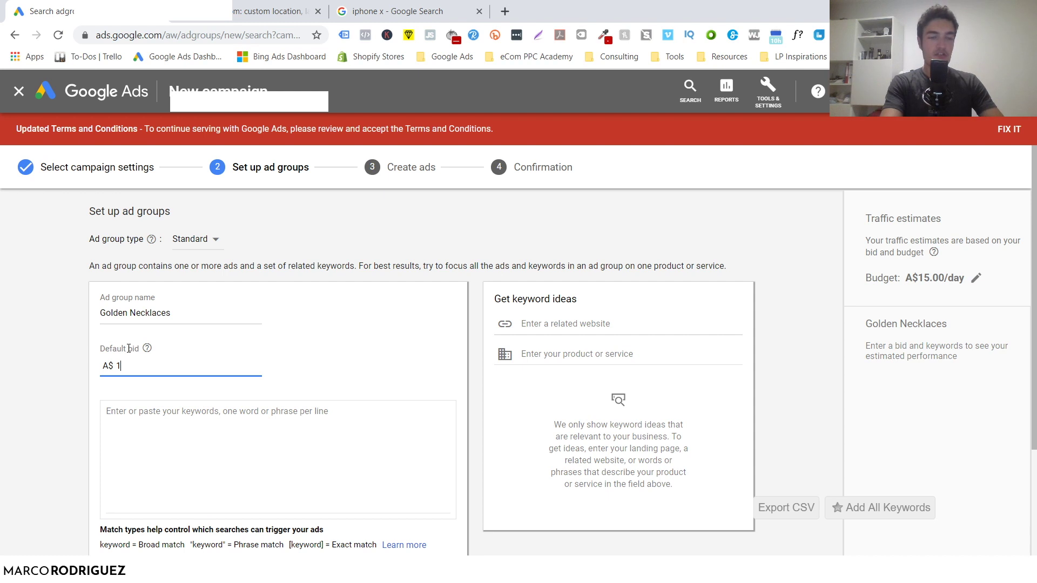
{"action": "key", "text": "Tab"}
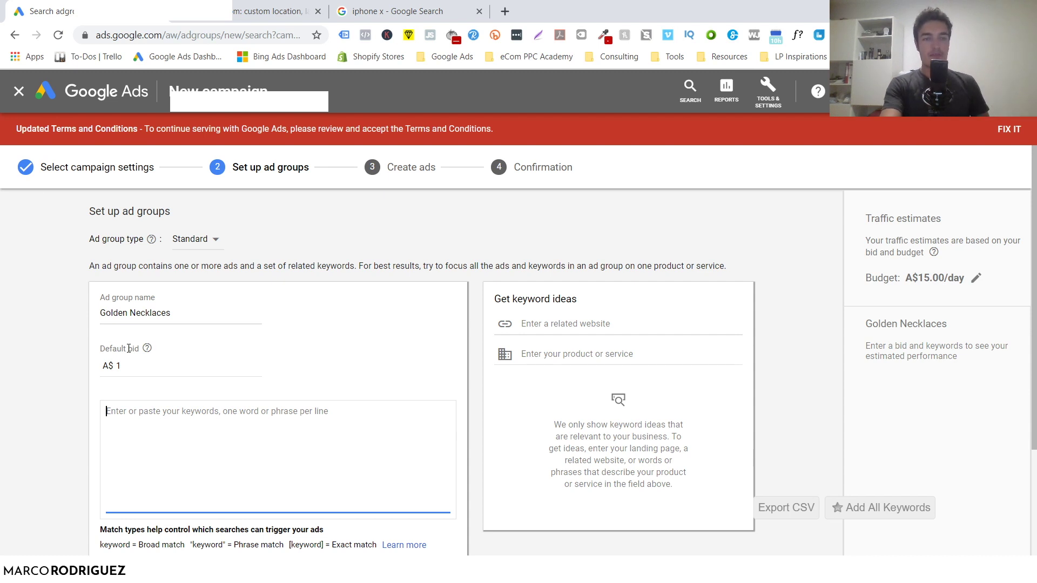
- Enter "necklace" as a broad match keyword for the Golden Necklaces ad group
{"action": "type", "text": "necklace"}
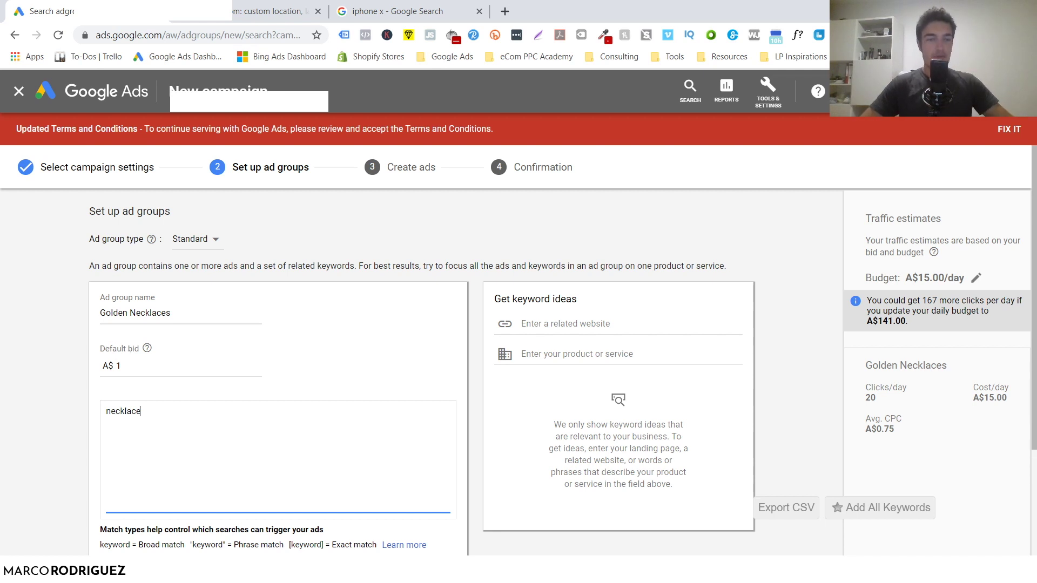
{"action": "key", "text": "ctrl+a"}
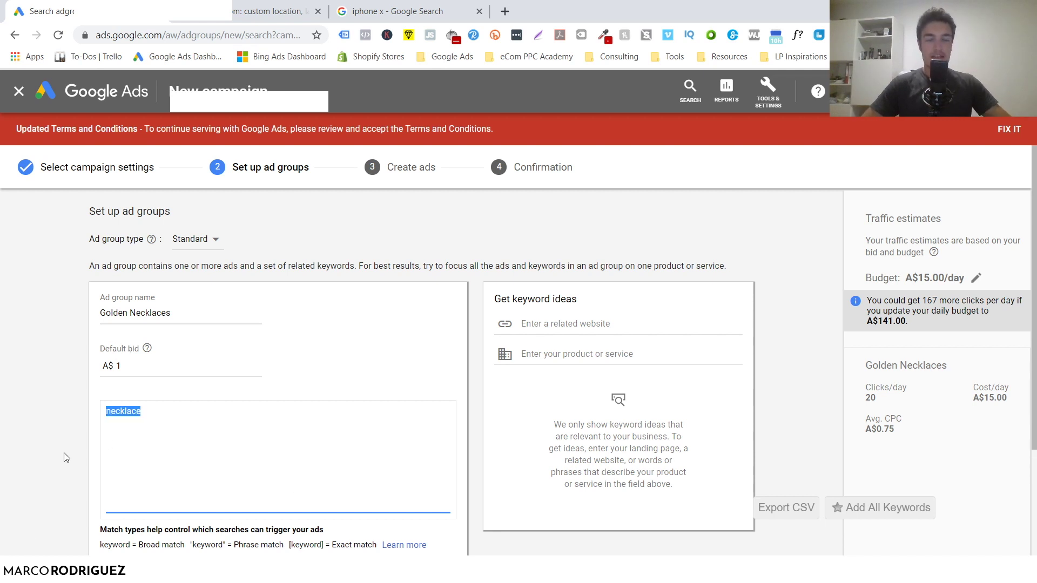
{"action": "left_click", "coordinate": [139, 424]}
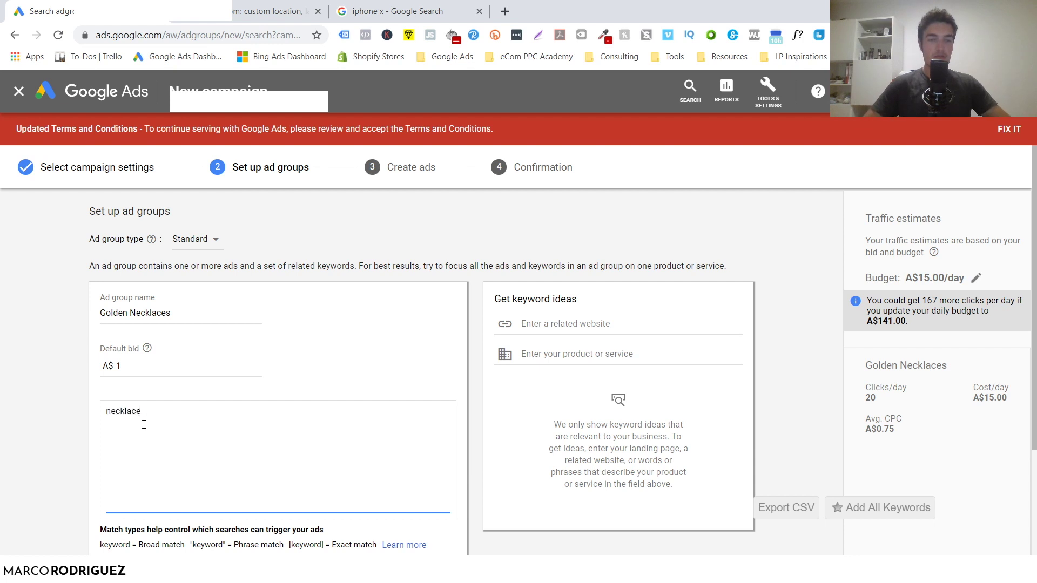
{"action": "double_click", "coordinate": [130, 410]}
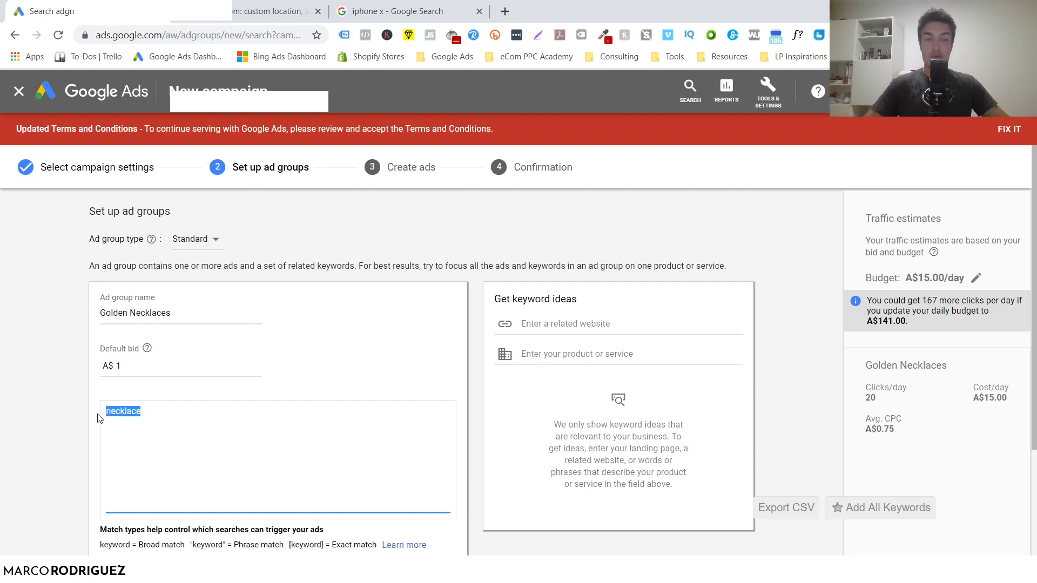
{"action": "left_click", "coordinate": [191, 421]}
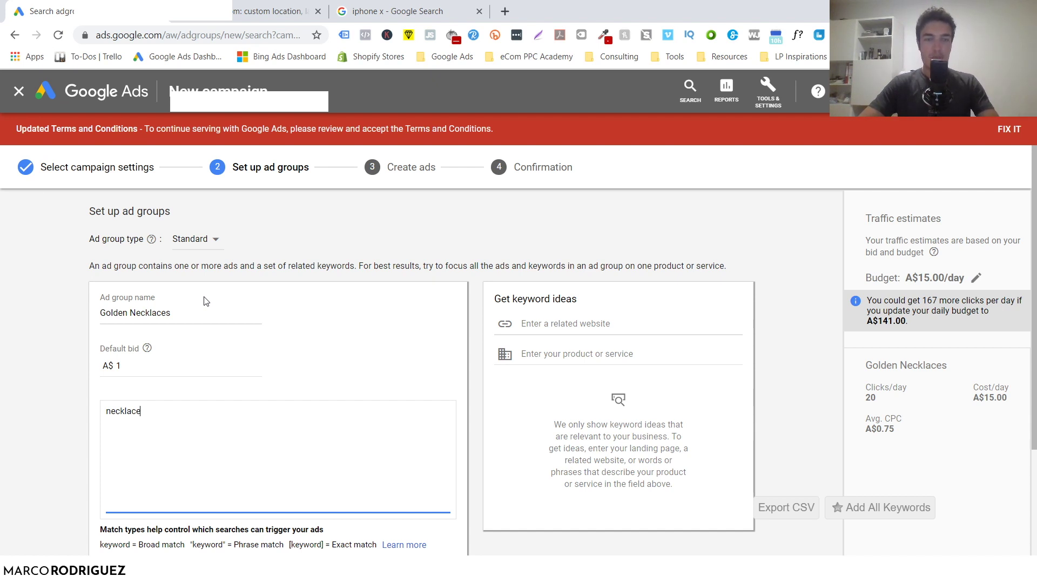
- Replace the Golden Necklaces ad group's keyword with the modified broad match keyword "+golden +necklace"
{"action": "key", "text": "ctrl+a"}
{"action": "type", "text": "+"}
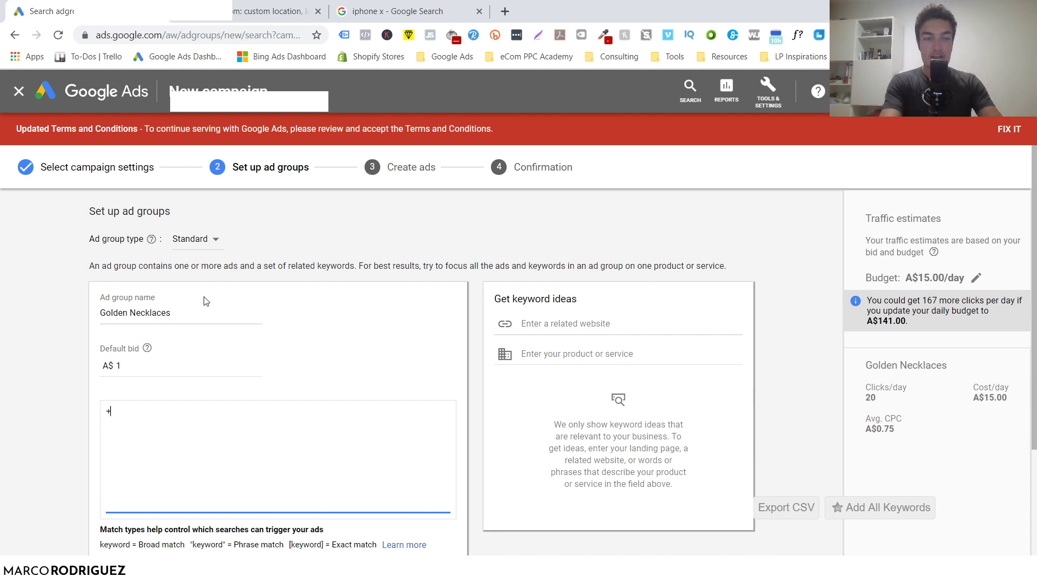
{"action": "type", "text": "golden +necklace"}
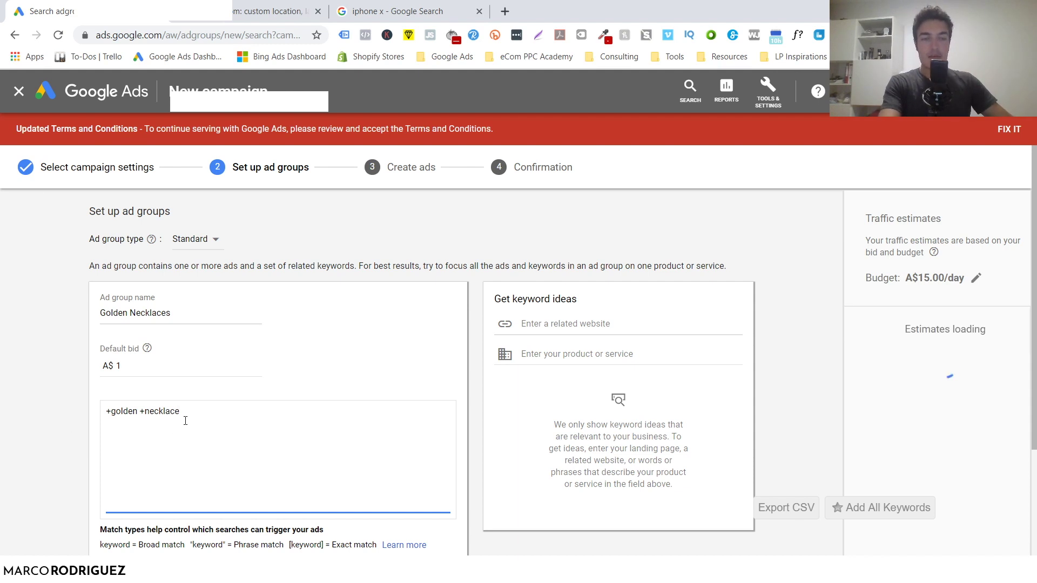
{"action": "left_click_drag", "start_coordinate": [183, 412], "coordinate": [68, 424]}
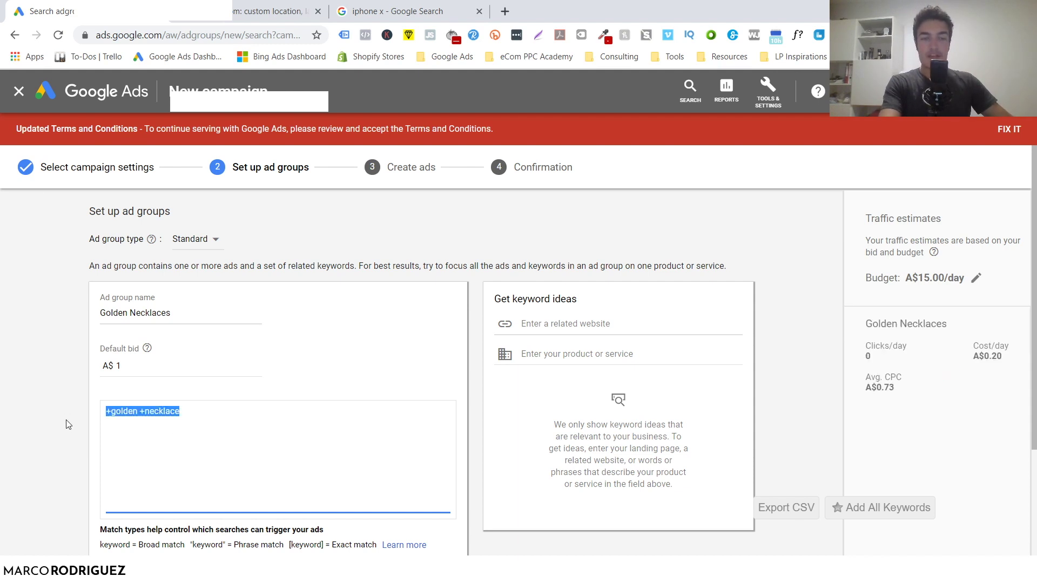
{"action": "double_click", "coordinate": [124, 412]}
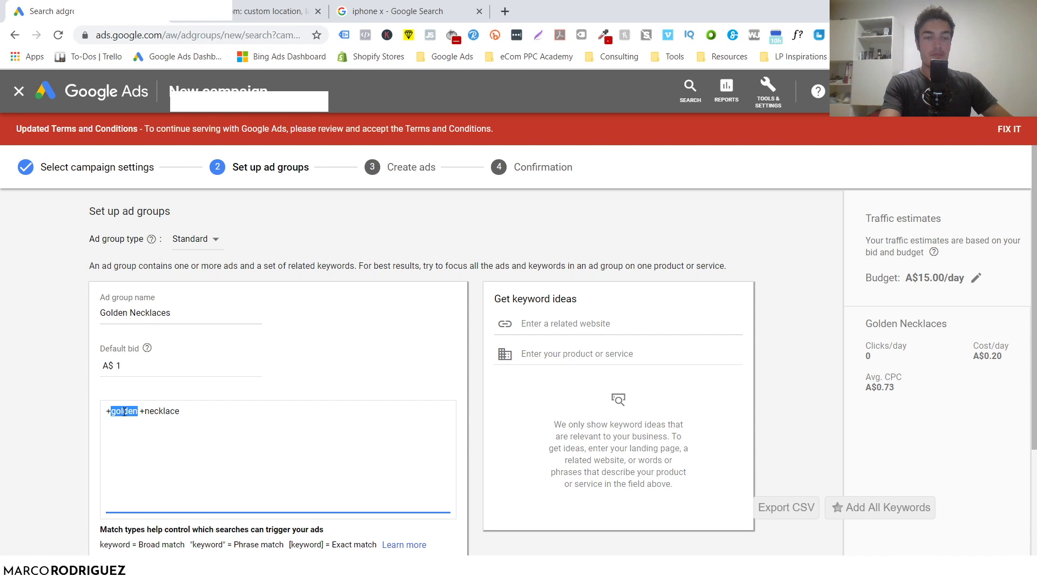
{"action": "double_click", "coordinate": [168, 412]}
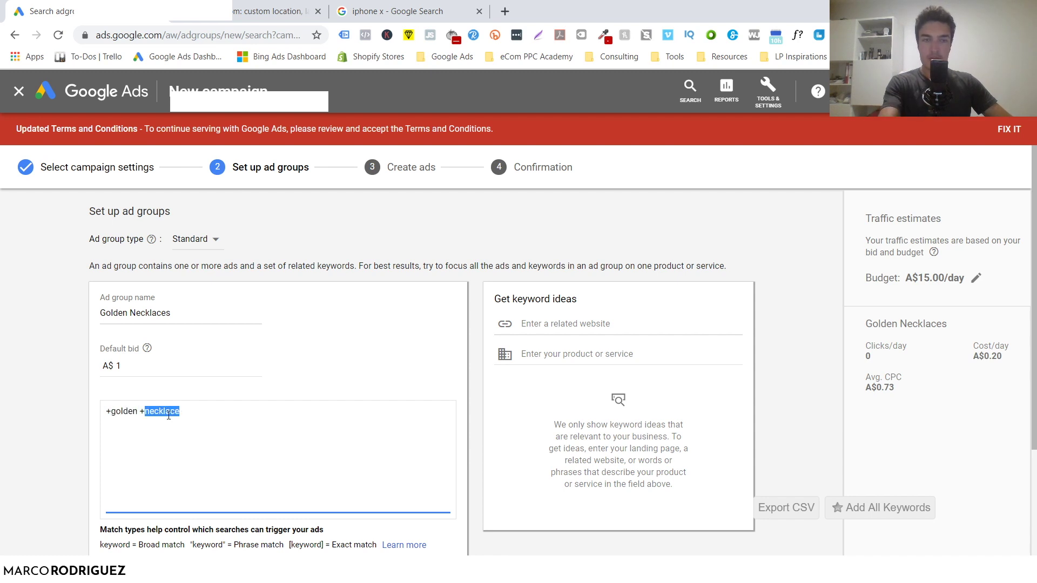
{"action": "left_click", "coordinate": [176, 427]}
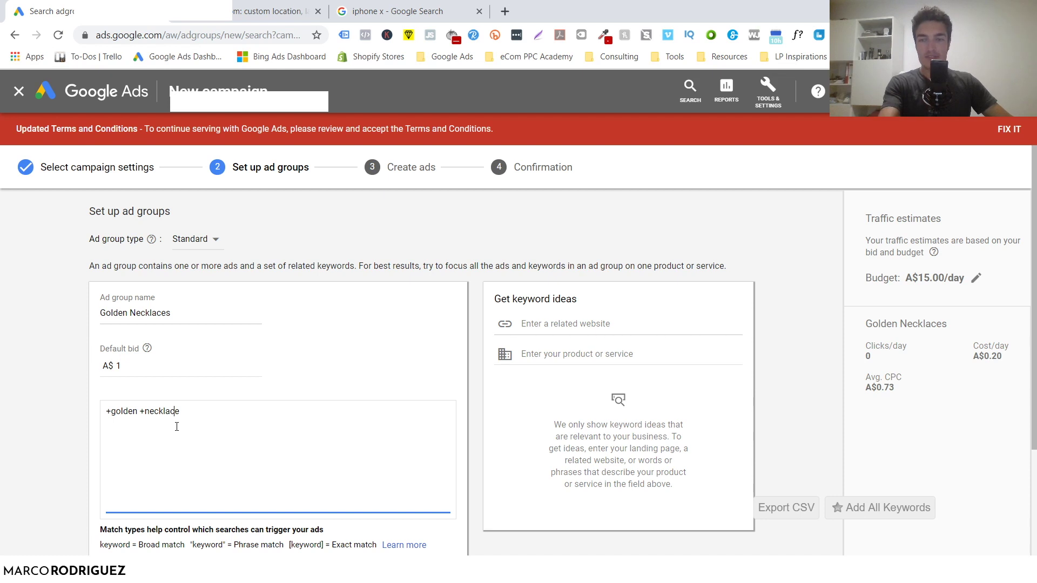
- Change the ad group's keyword to the modified broad match "+gold +necklace"
{"action": "double_click", "coordinate": [124, 412]}
{"action": "double_click", "coordinate": [162, 411]}
{"action": "left_click", "coordinate": [132, 412]}
{"action": "key", "text": "BackSpace"}
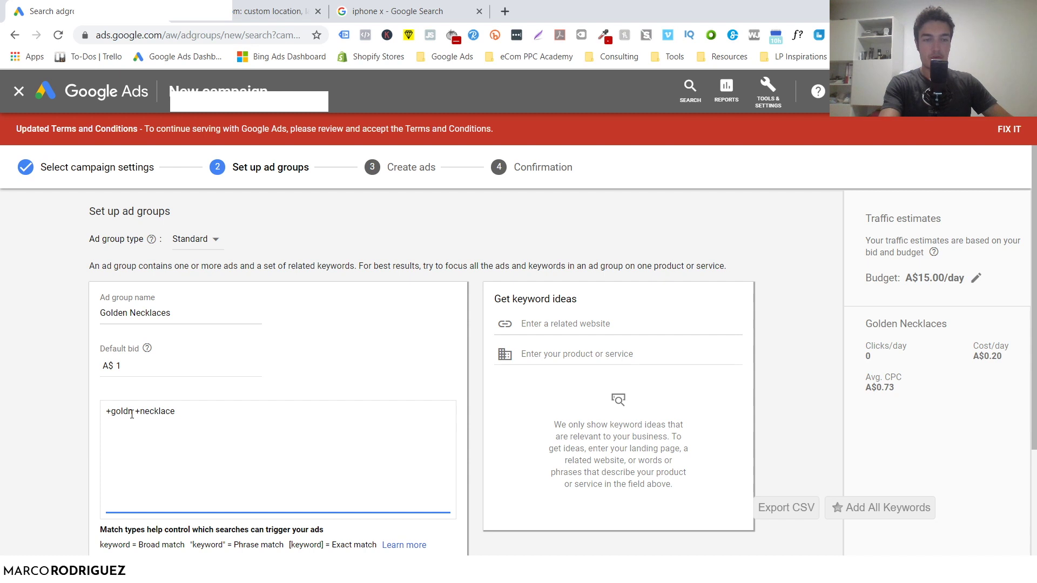
{"action": "key", "text": "Delete"}
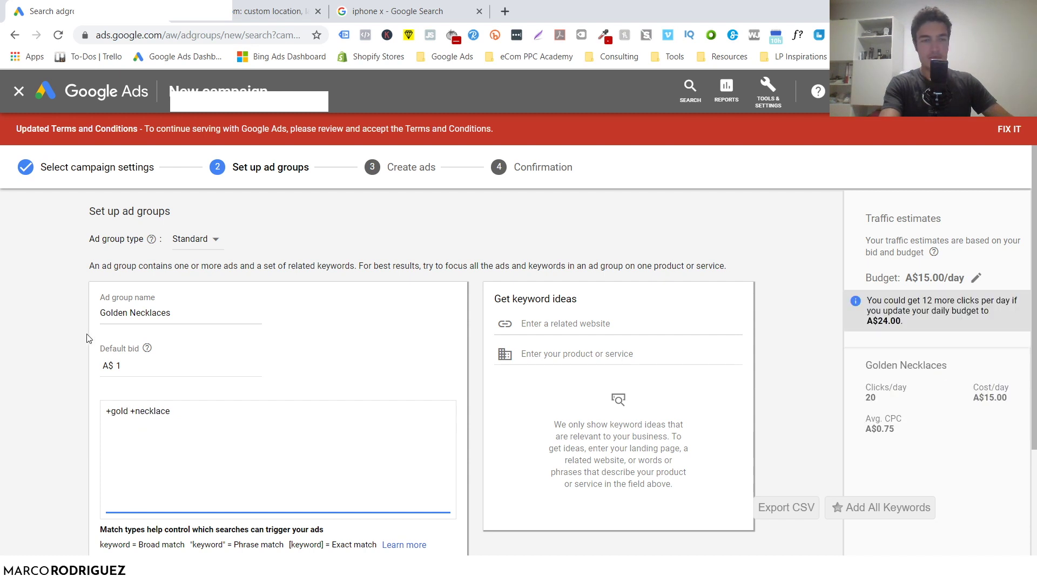
- Rename the ad group to "Gold Necklaces" and start a new line below its keyword
{"action": "left_click", "coordinate": [130, 313]}
{"action": "key", "text": "BackSpace"}
{"action": "key", "text": "BackSpace"}
{"action": "left_click", "coordinate": [183, 408]}
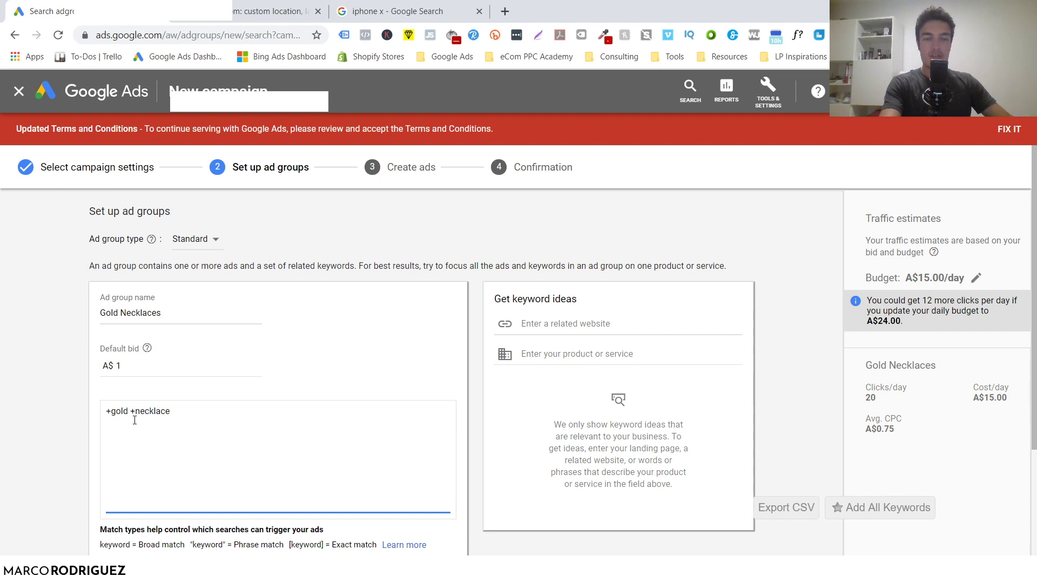
{"action": "scroll", "coordinate": [134, 420], "scroll_direction": "down", "scroll_amount": 3}
{"action": "scroll", "coordinate": [134, 421], "scroll_direction": "up", "scroll_amount": 3}
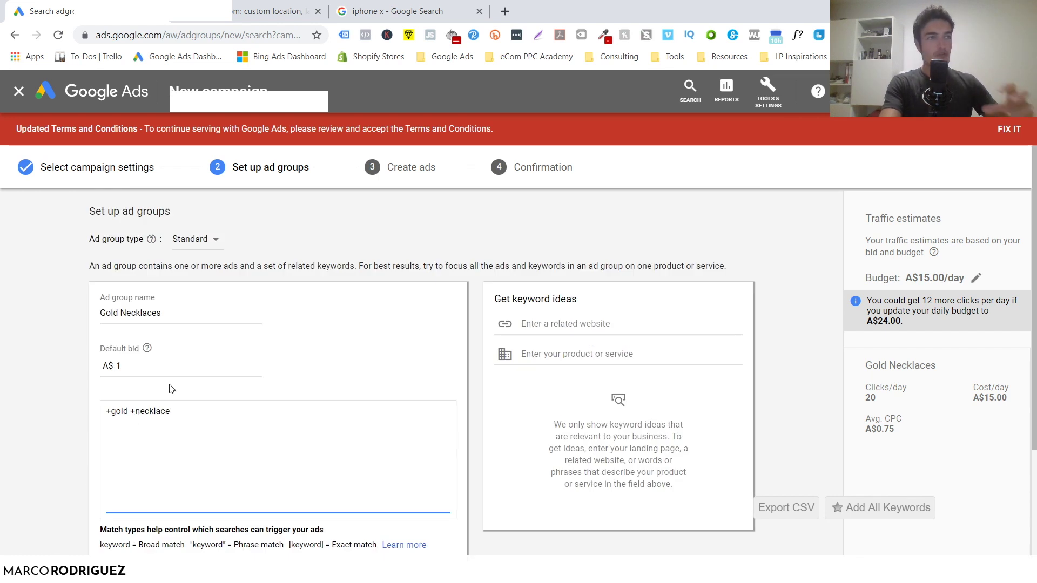
{"action": "key", "text": "Return"}
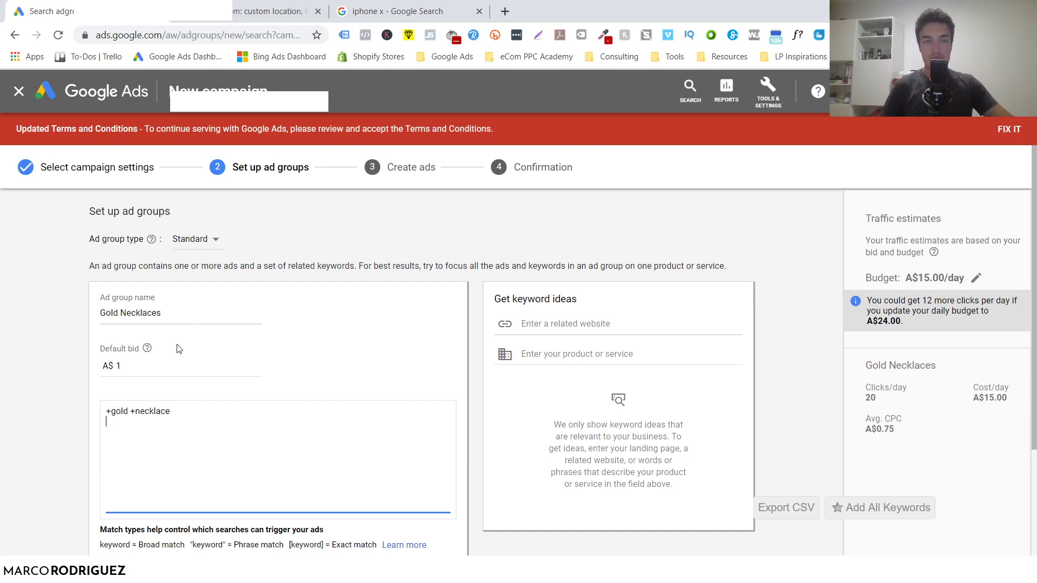
- Save the ad group with its Standard type and continue to creating the ads
{"action": "scroll", "coordinate": [179, 349], "scroll_direction": "down", "scroll_amount": 3}
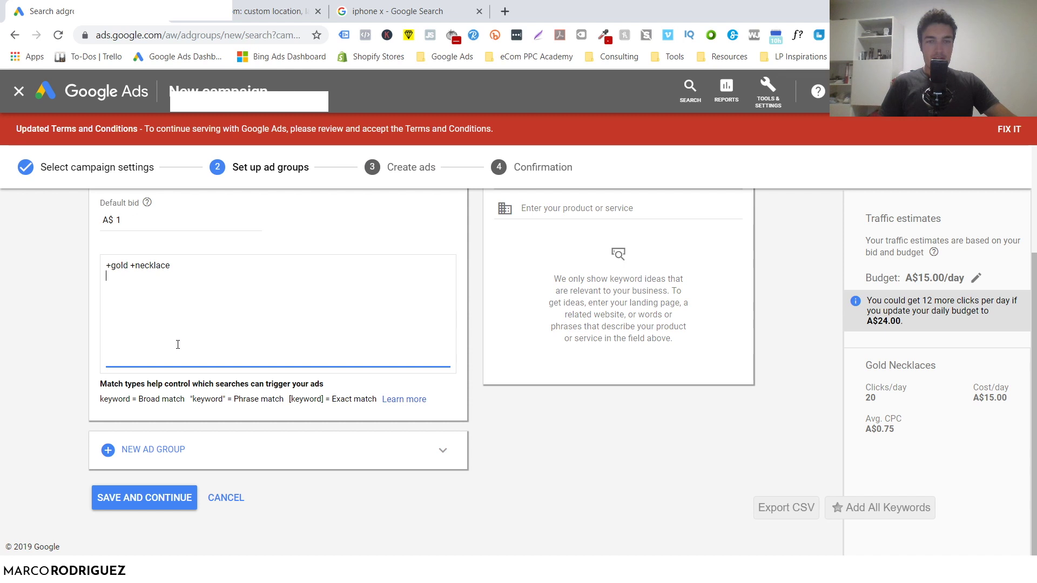
{"action": "scroll", "coordinate": [178, 345], "scroll_direction": "up", "scroll_amount": 3}
{"action": "left_click", "coordinate": [216, 240]}
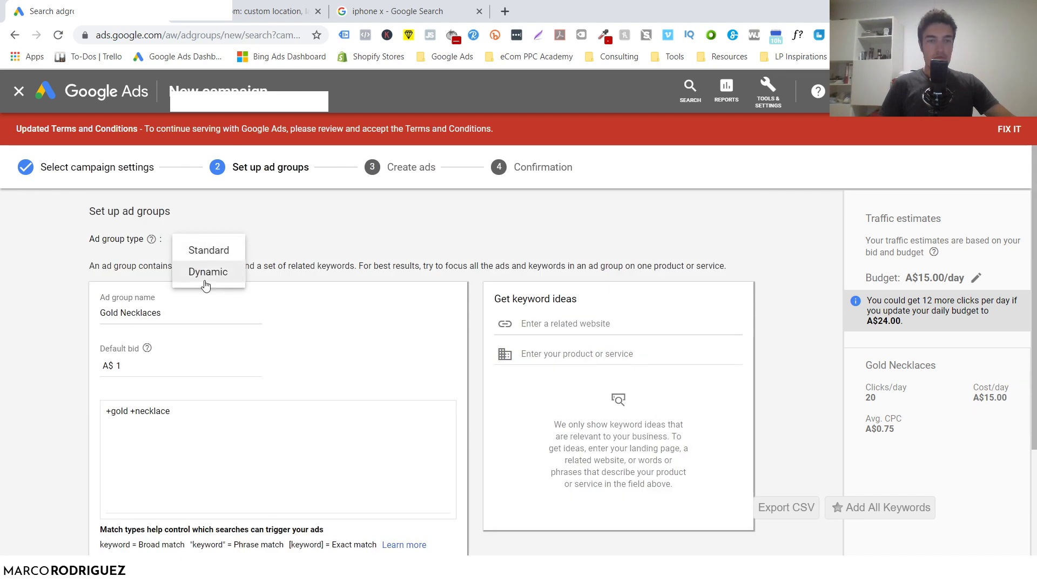
{"action": "left_click", "coordinate": [287, 247]}
{"action": "scroll", "coordinate": [261, 308], "scroll_direction": "down", "scroll_amount": 3}
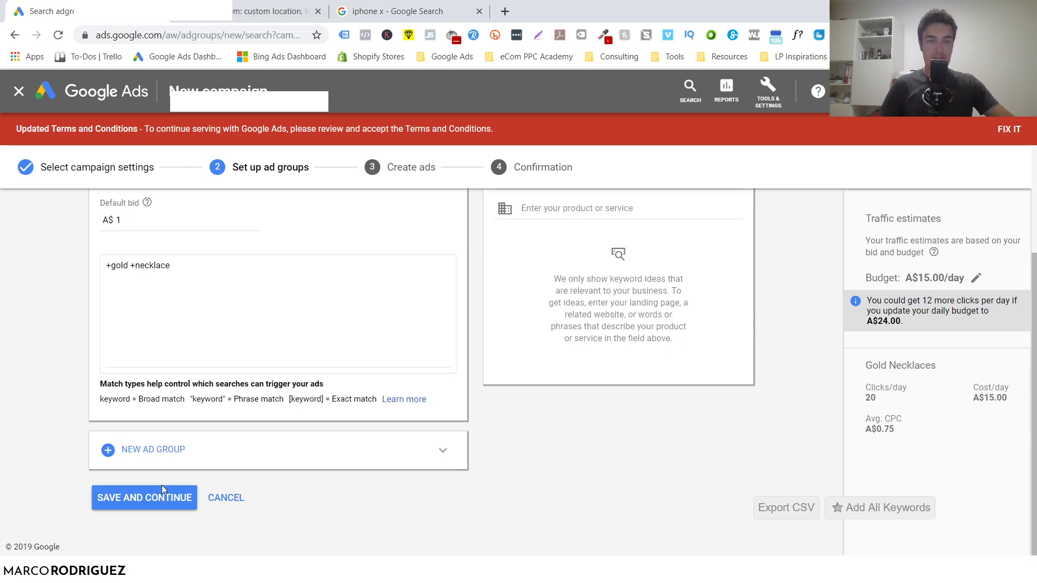
{"action": "left_click", "coordinate": [155, 502]}
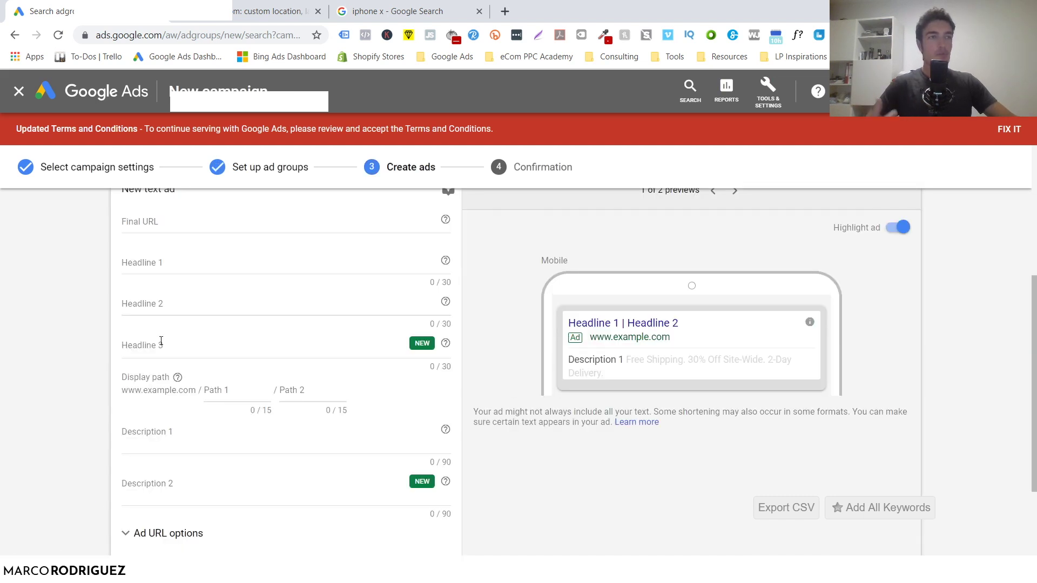
{"action": "scroll", "coordinate": [161, 342], "scroll_direction": "up", "scroll_amount": 2}
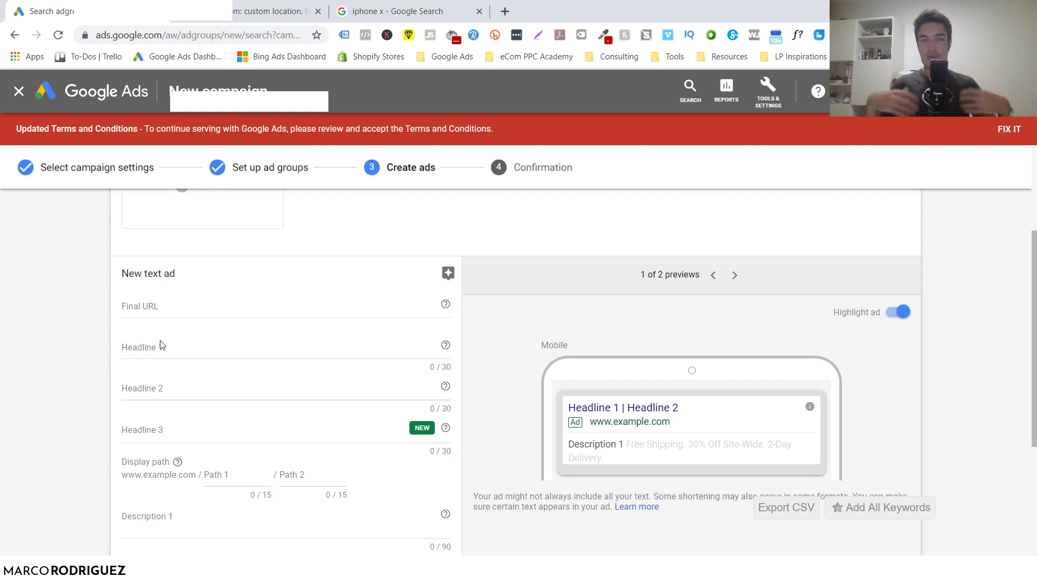
{"action": "left_click", "coordinate": [162, 303]}
{"action": "type", "text": "www.yourfancy"}
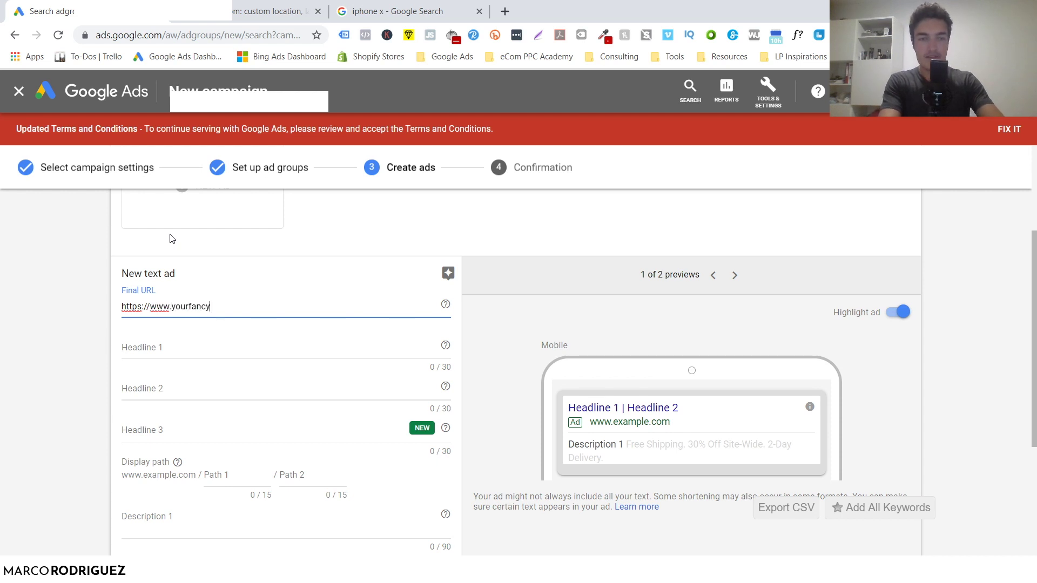
{"action": "type", "text": "jewelrystore.com"}
{"action": "left_click", "coordinate": [171, 238]}
{"action": "key", "text": "Tab"}
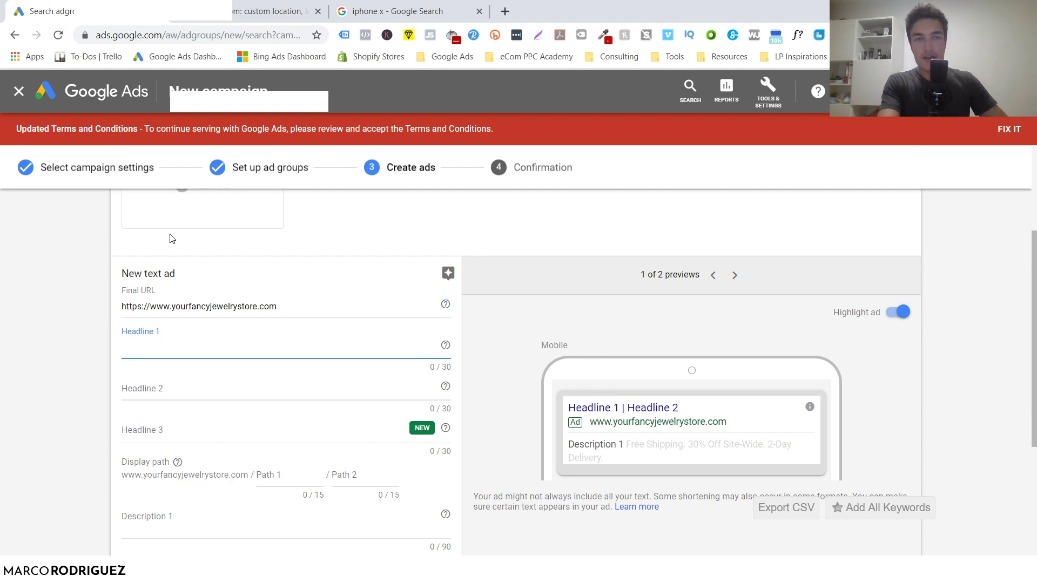
- Check the "iphone x" search ads for reference and enter "Buy Amazing Jewelry 50% Off" as the text ad's Headline 1
{"action": "left_click", "coordinate": [342, 4]}
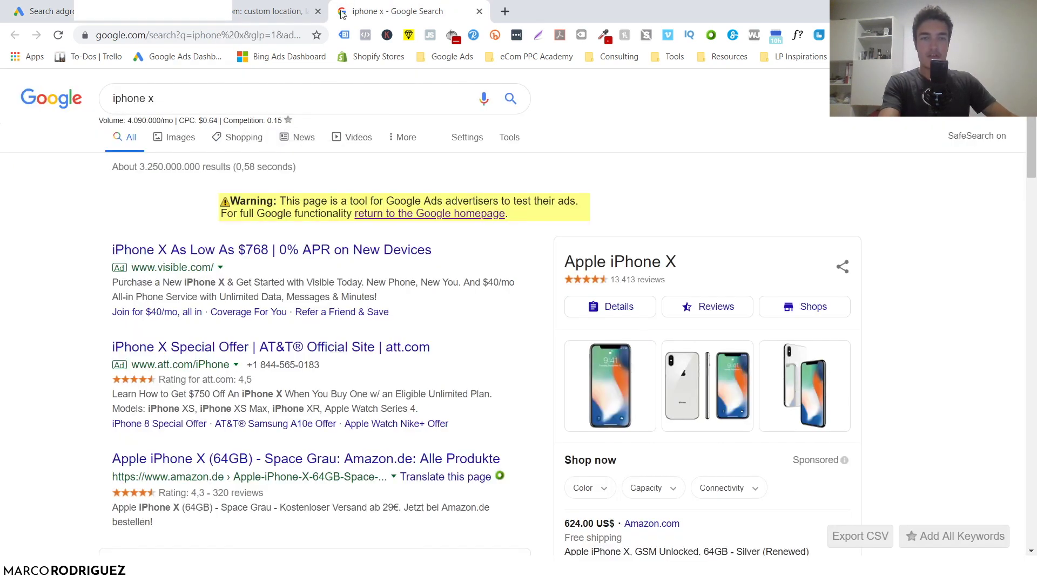
{"action": "scroll", "coordinate": [203, 254], "scroll_direction": "down", "scroll_amount": 3}
{"action": "left_click", "coordinate": [54, 11]}
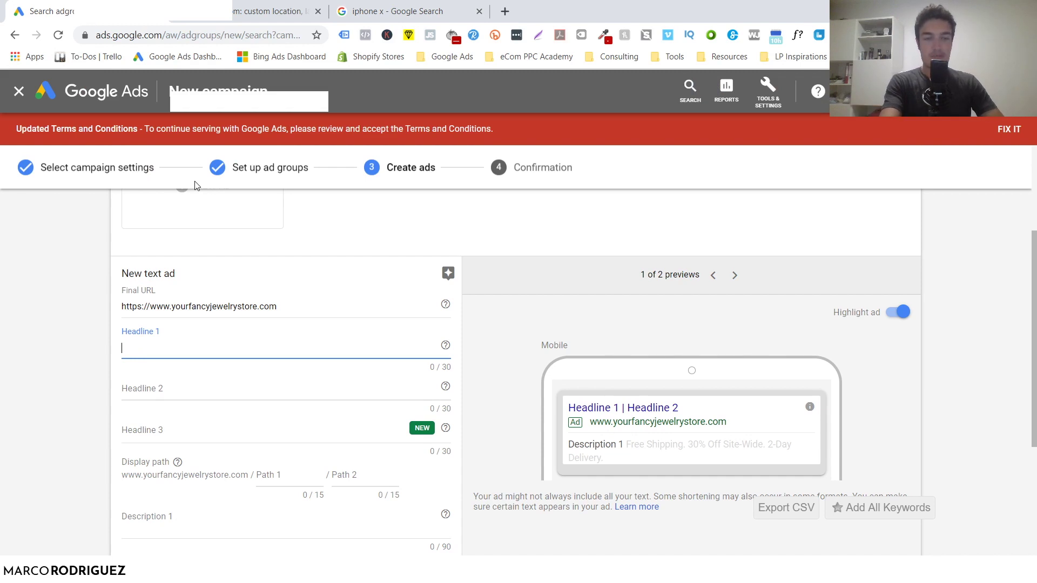
{"action": "type", "text": "B"}
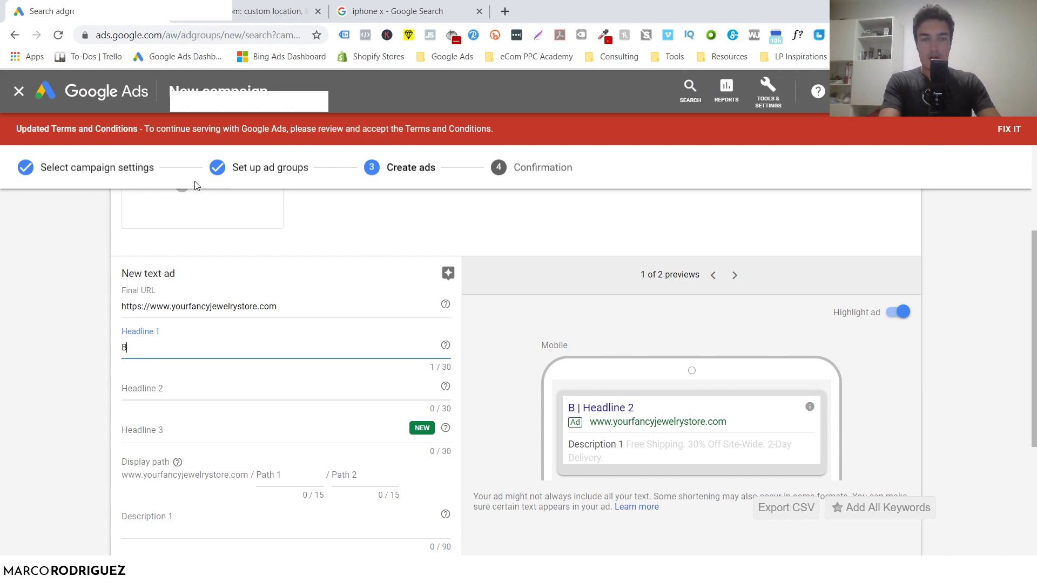
{"action": "type", "text": "uy A"}
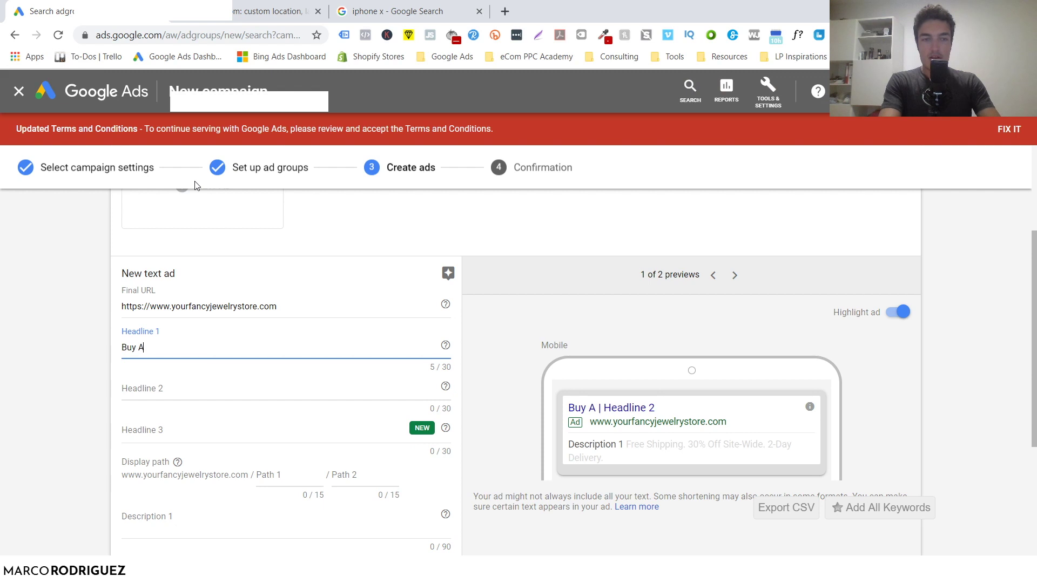
{"action": "type", "text": "mazin Jewelr"}
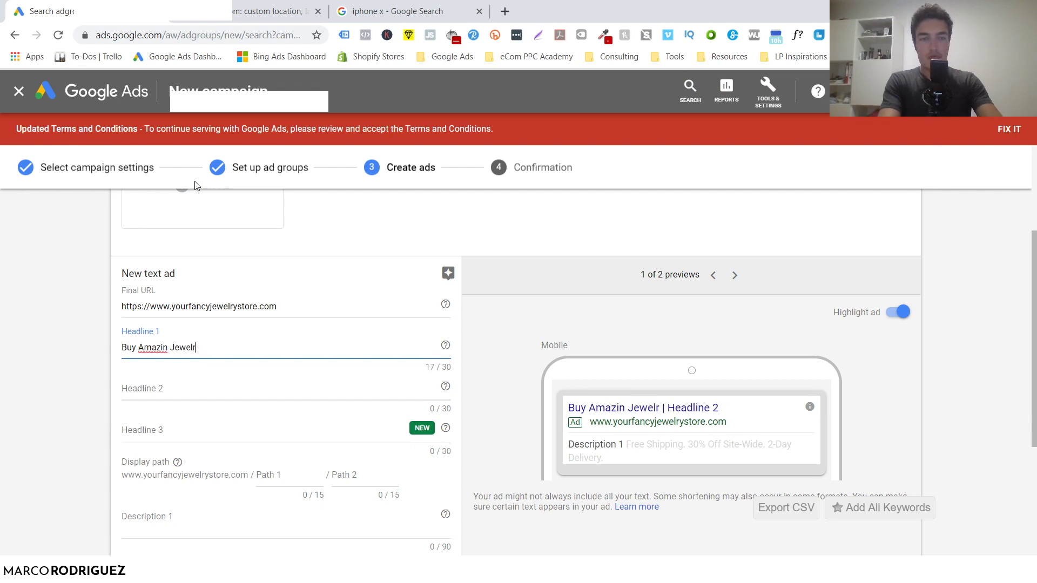
{"action": "type", "text": "y 50% Off"}
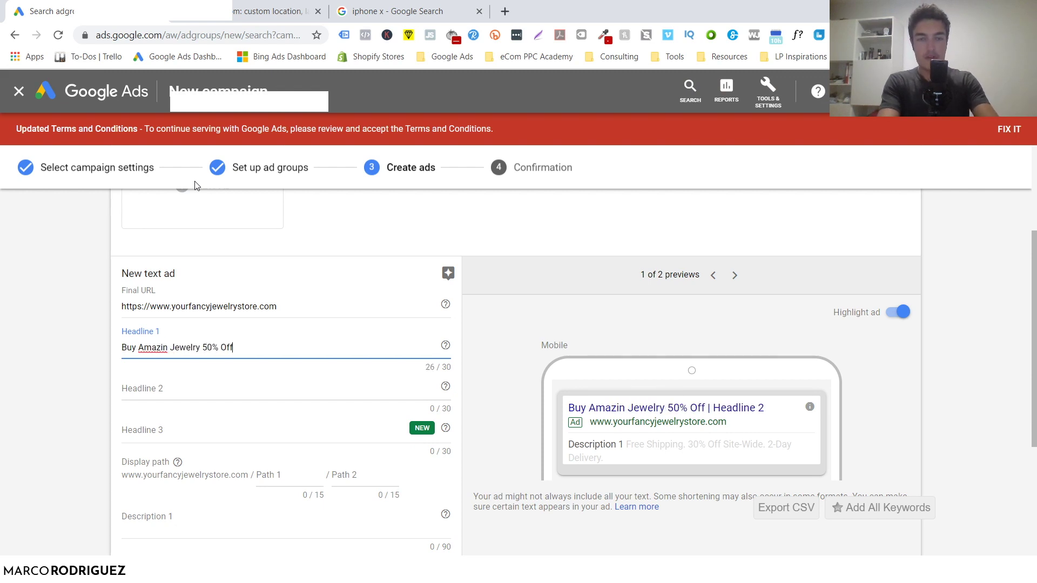
{"action": "left_click", "coordinate": [175, 347]}
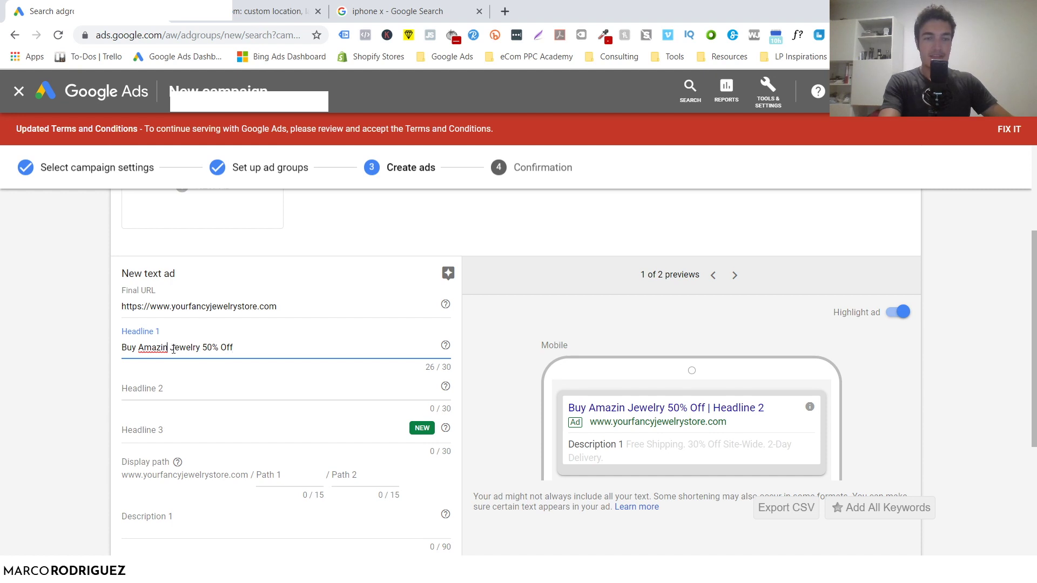
{"action": "type", "text": "g"}
- Enter "Big Summer Sale" as the text ad's Headline 2
{"action": "left_click", "coordinate": [208, 385]}
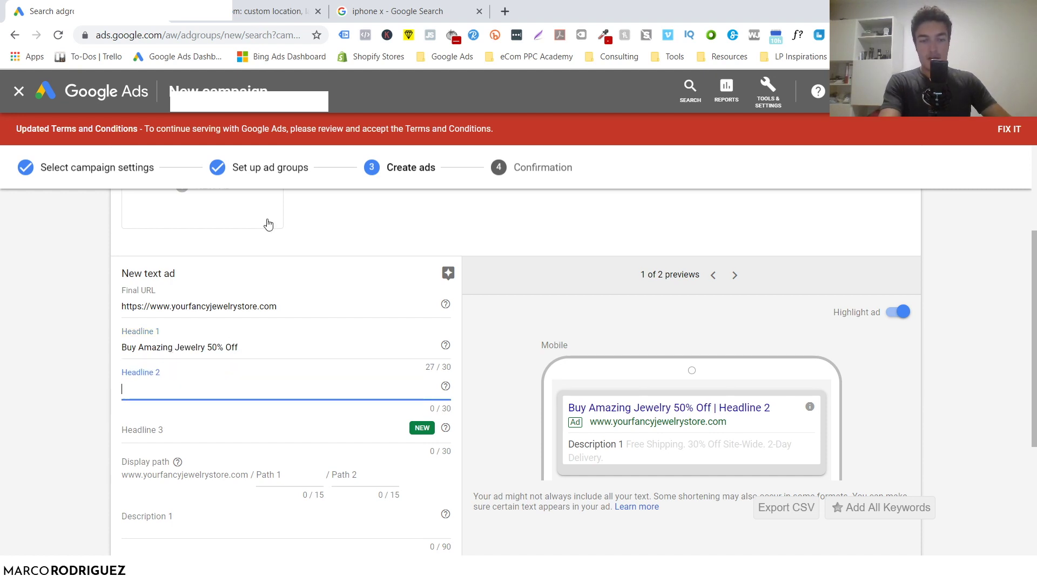
{"action": "type", "text": "Big"}
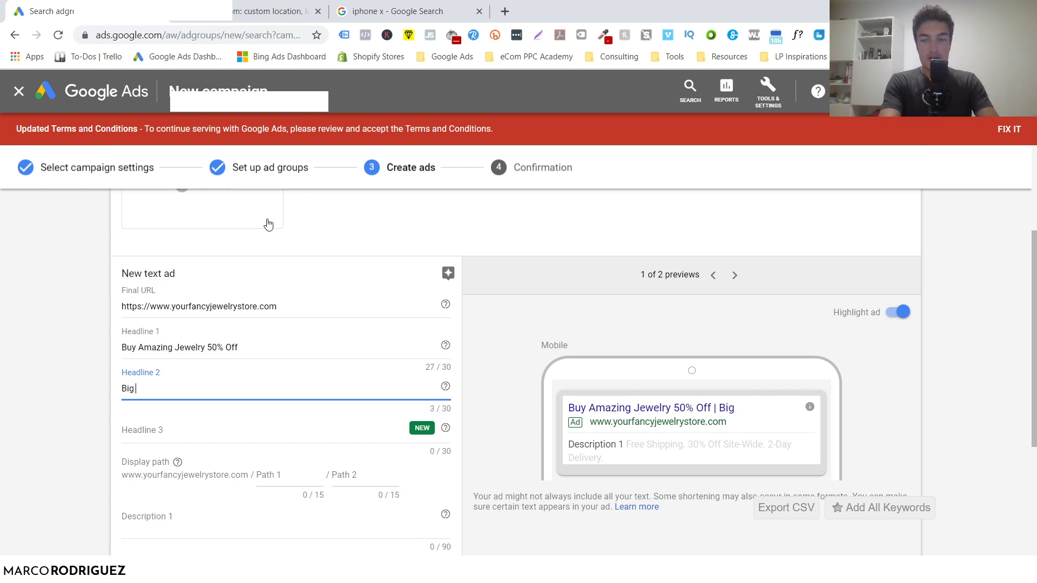
{"action": "type", "text": " Summer Sale"}
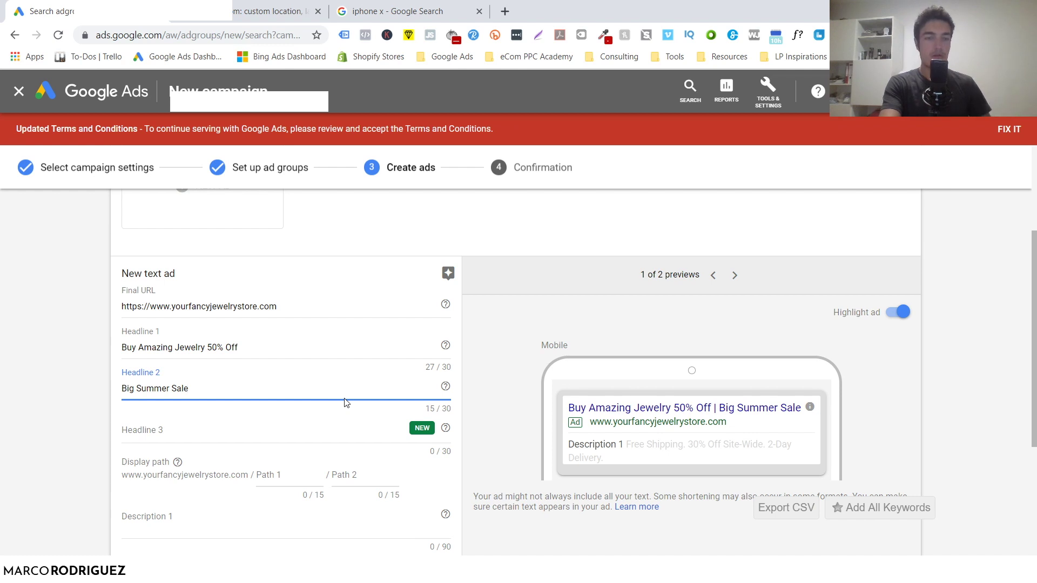
- Reword Headline 1 to "Buy Amazing Jewelry At 50% Off" and Headline 2 to "Big Summer Clearance Sale"
{"action": "left_click_drag", "start_coordinate": [168, 348], "coordinate": [231, 350]}
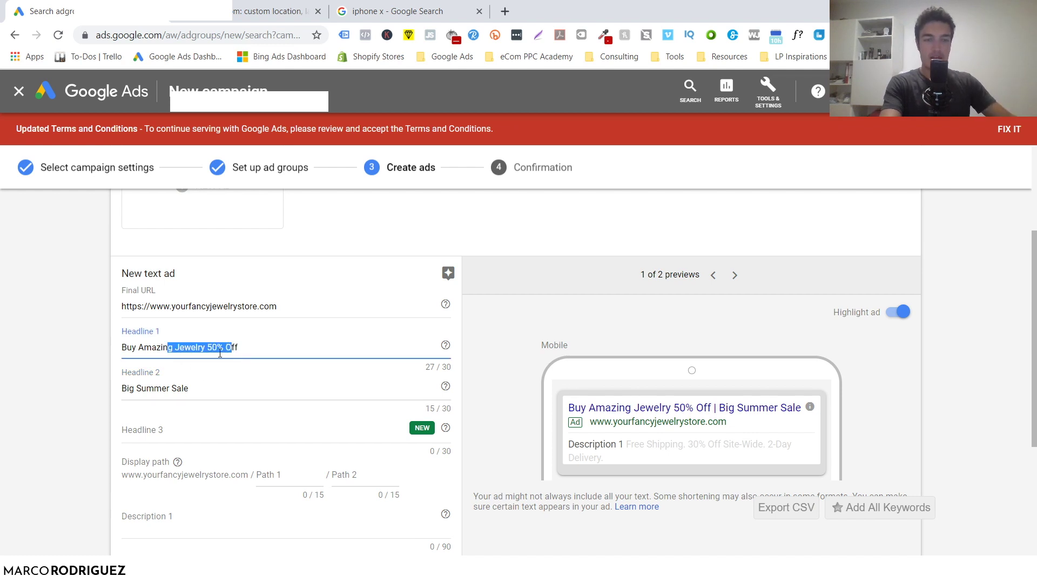
{"action": "left_click", "coordinate": [212, 349]}
{"action": "key", "text": "BackSpace"}
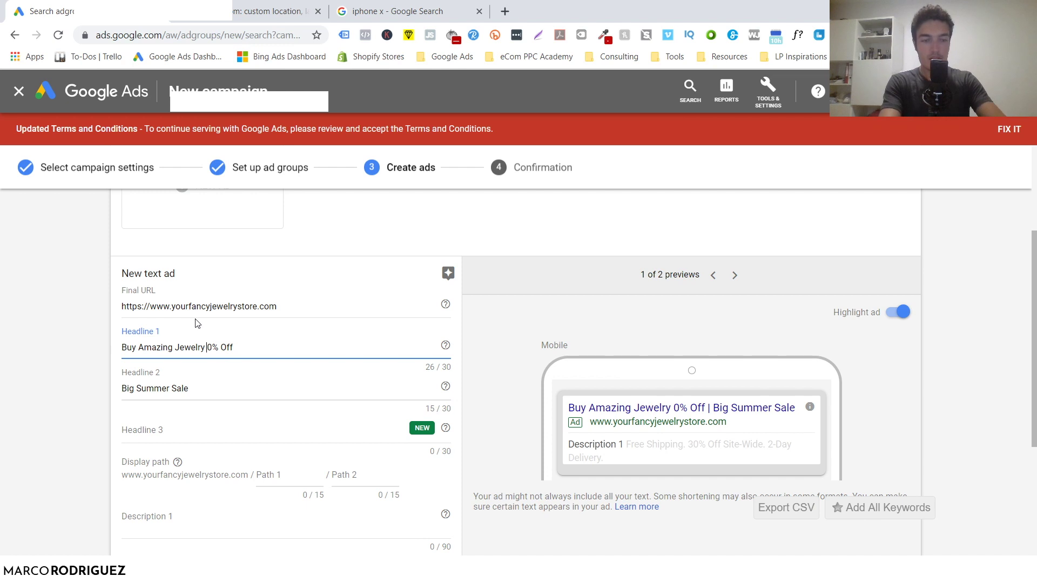
{"action": "type", "text": "At 5"}
{"action": "left_click", "coordinate": [183, 389]}
{"action": "double_click", "coordinate": [183, 389]}
{"action": "type", "text": "Clearance Sale"}
- Enter "Gold" in Headline 3 and reword Headline 1 to "Buy Gold Necklaces At 50% Off"
{"action": "key", "text": "Tab"}
{"action": "type", "text": "Gold"}
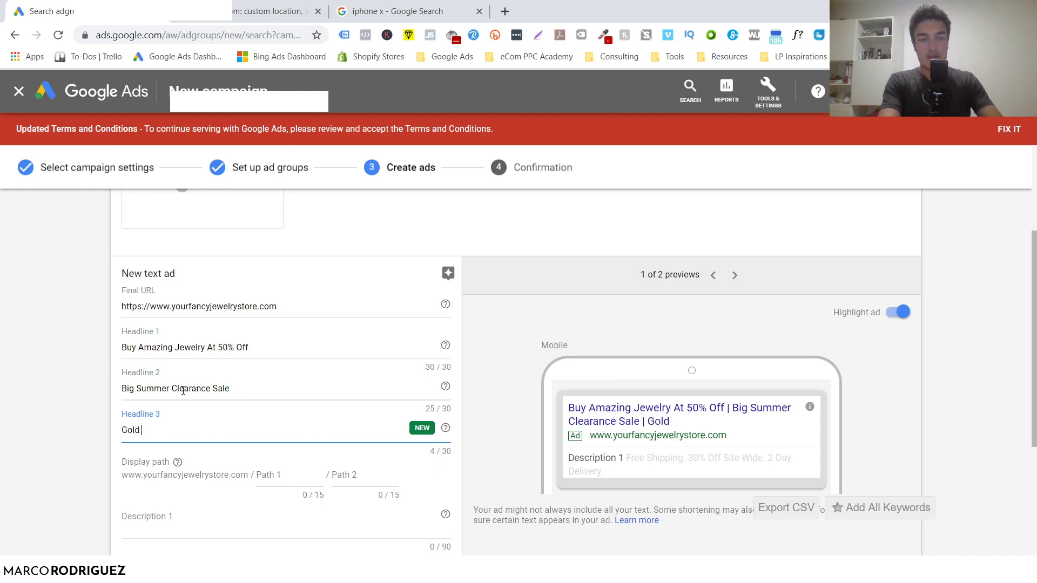
{"action": "left_click_drag", "start_coordinate": [138, 347], "coordinate": [205, 348]}
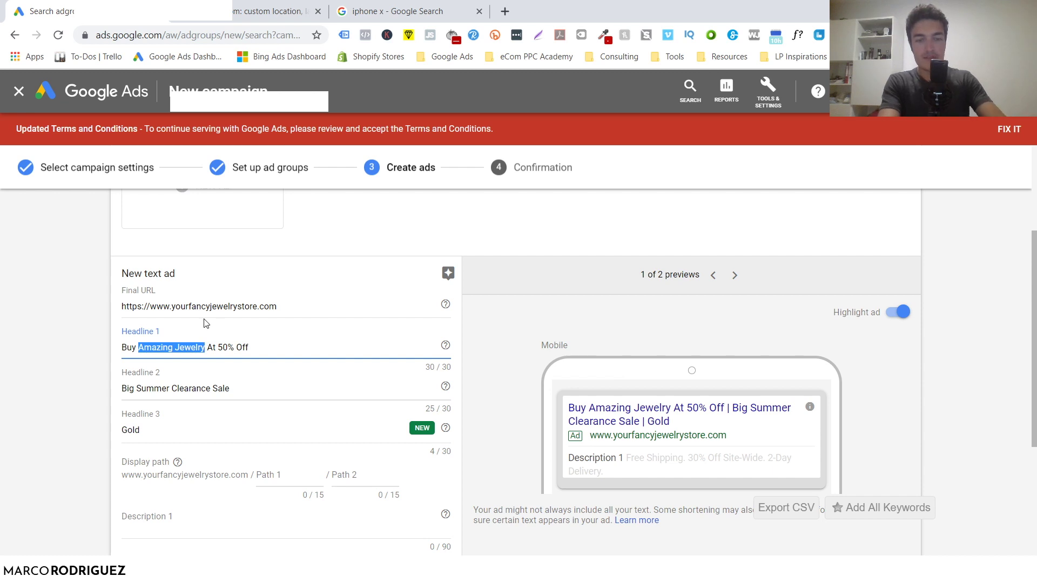
{"action": "type", "text": "Gold Necklaces"}
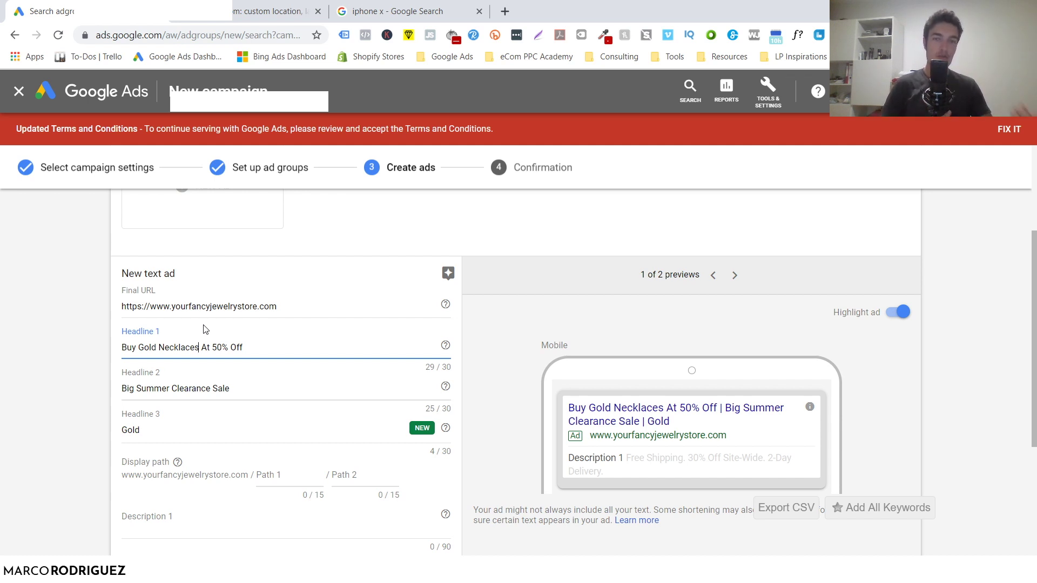
- Replace the text of Headline 3 with "Free Shipping To The U.S."
{"action": "double_click", "coordinate": [159, 429]}
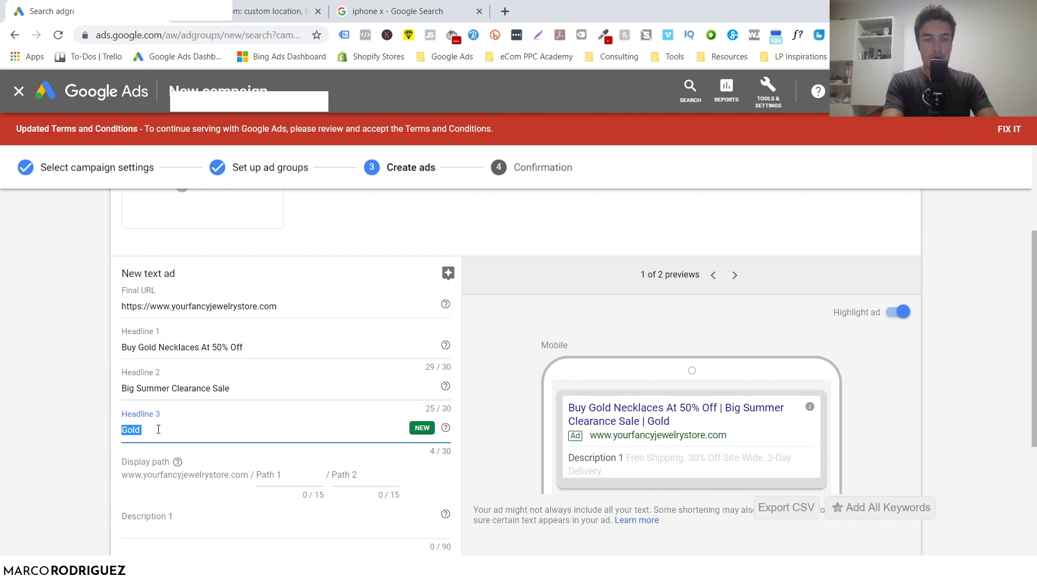
{"action": "type", "text": "Free Shipping To The U.S."}
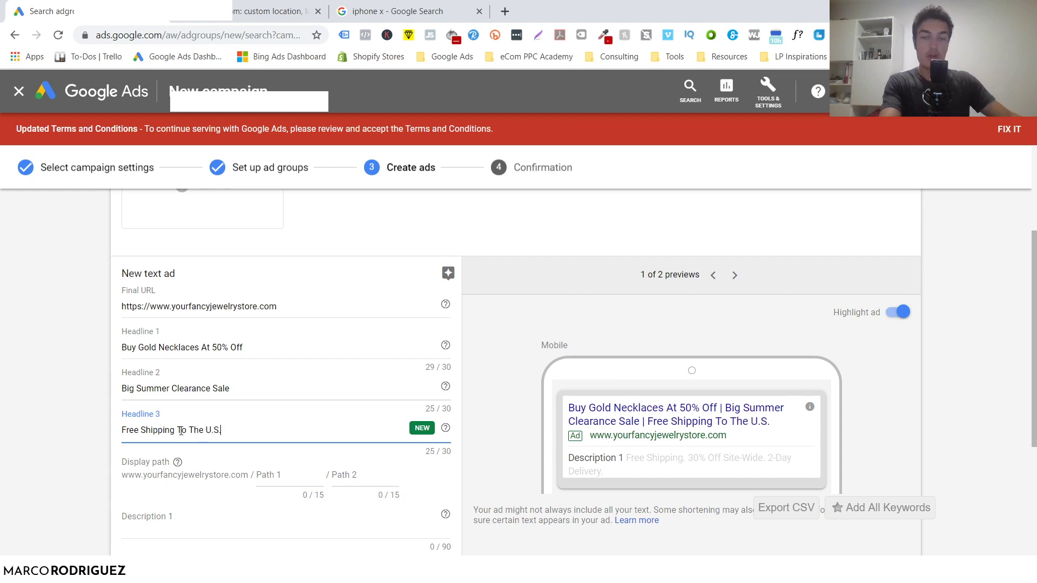
{"action": "scroll", "coordinate": [179, 430], "scroll_direction": "down", "scroll_amount": 3}
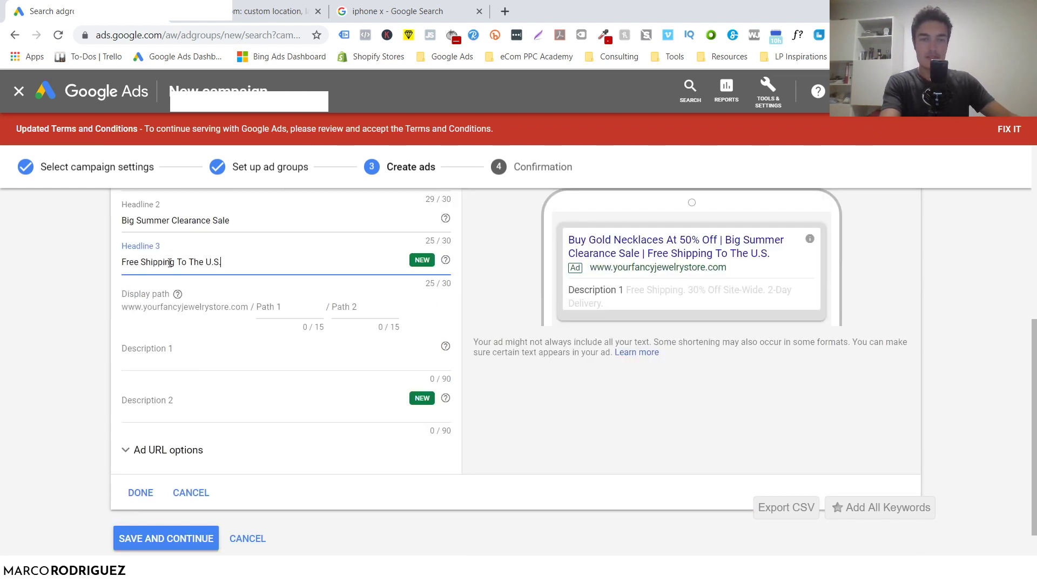
{"action": "left_click_drag", "start_coordinate": [222, 262], "coordinate": [126, 263]}
{"action": "scroll", "coordinate": [170, 265], "scroll_direction": "up", "scroll_amount": 2}
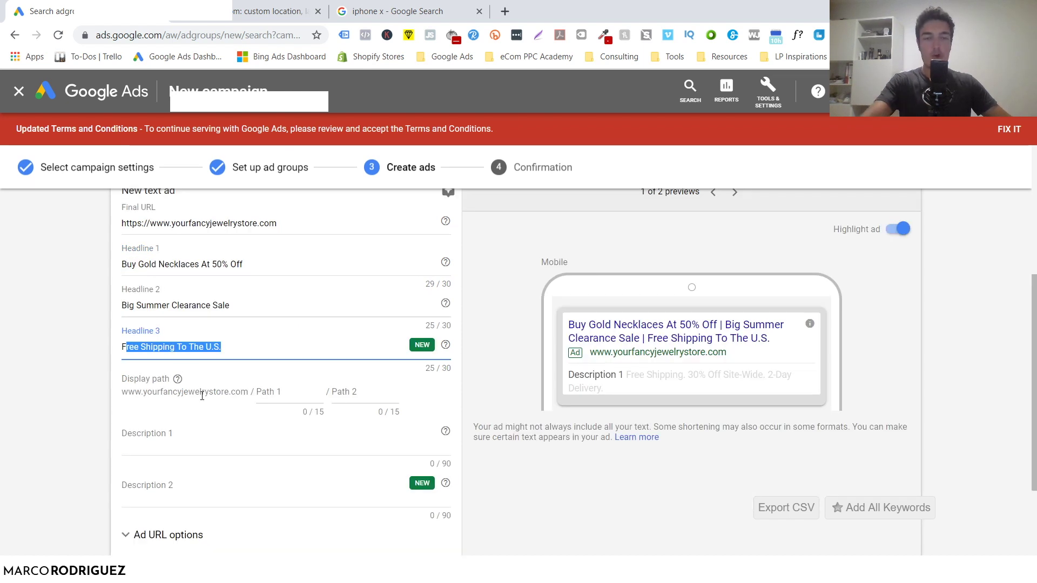
- Set the ad's display path to "necklace" and "gold", and compare it with the final URL
{"action": "left_click", "coordinate": [279, 393]}
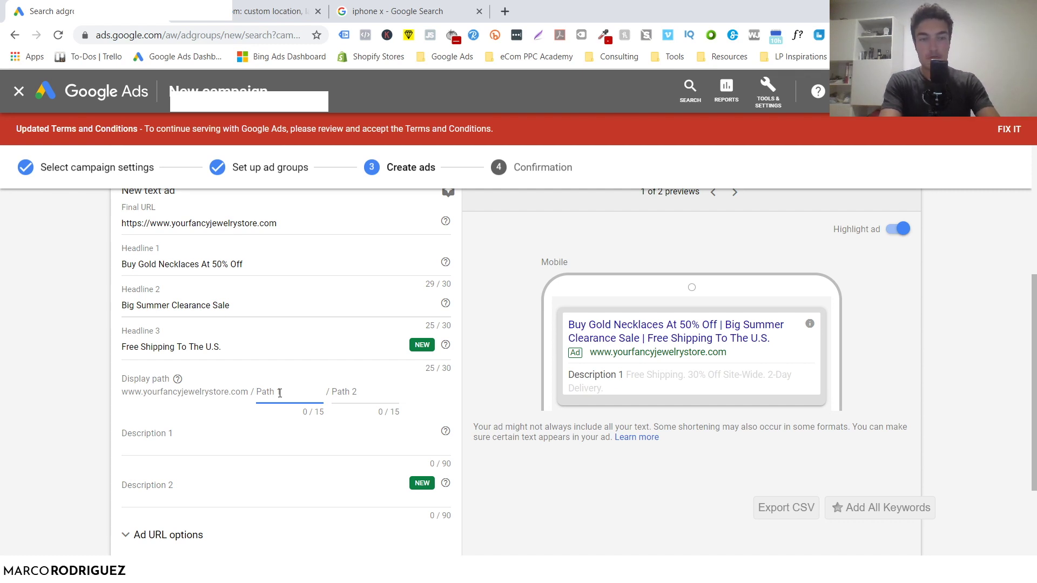
{"action": "type", "text": "necklace"}
{"action": "key", "text": "Tab"}
{"action": "type", "text": "gold"}
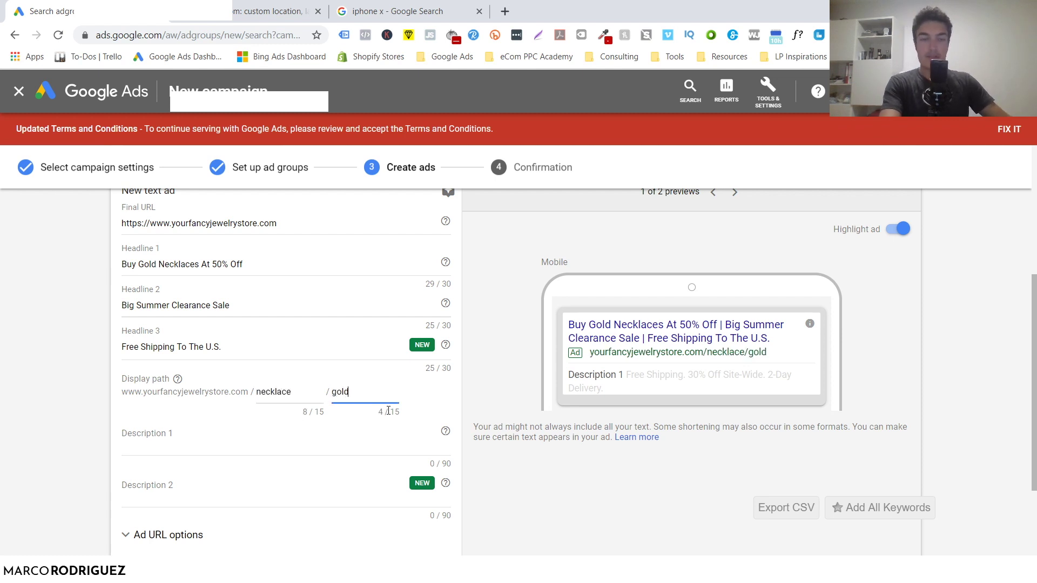
{"action": "scroll", "coordinate": [307, 392], "scroll_direction": "up", "scroll_amount": 2}
{"action": "left_click_drag", "start_coordinate": [277, 304], "coordinate": [141, 303]}
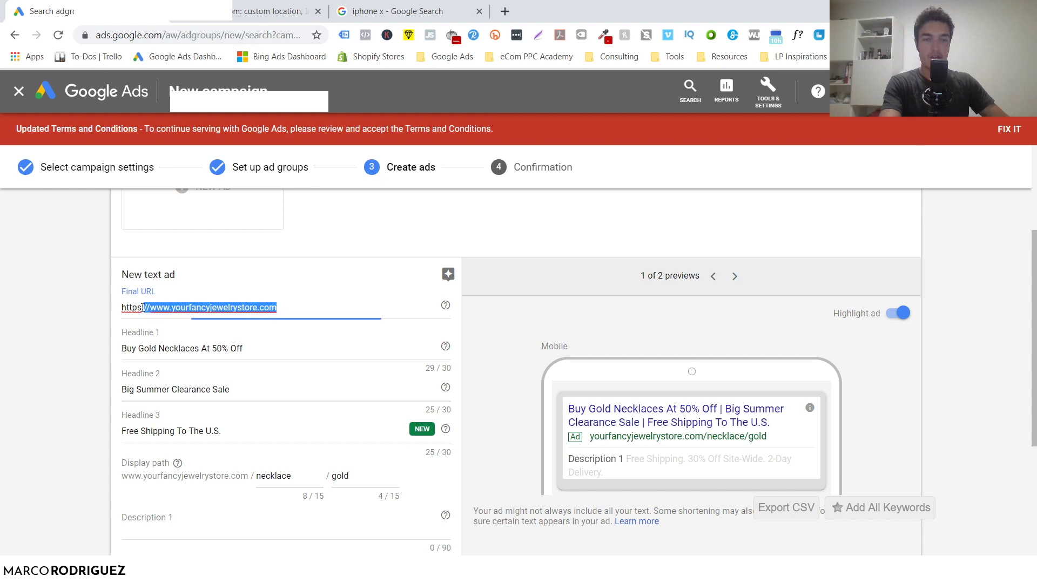
{"action": "scroll", "coordinate": [268, 393], "scroll_direction": "down", "scroll_amount": 2}
{"action": "left_click", "coordinate": [269, 393]}
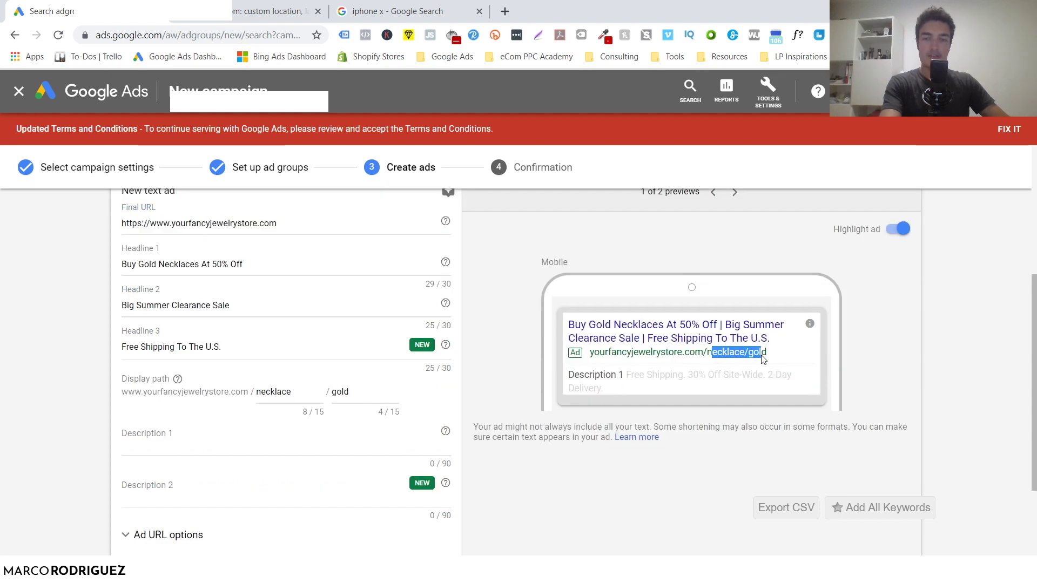
- Enter "Looking For Beautiful Golden Necklaces? At YFJ We Have 14K Gold Necklaces For Any Size." as the ad's Description 1
{"action": "scroll", "coordinate": [308, 398], "scroll_direction": "down", "scroll_amount": 2}
{"action": "left_click", "coordinate": [162, 320]}
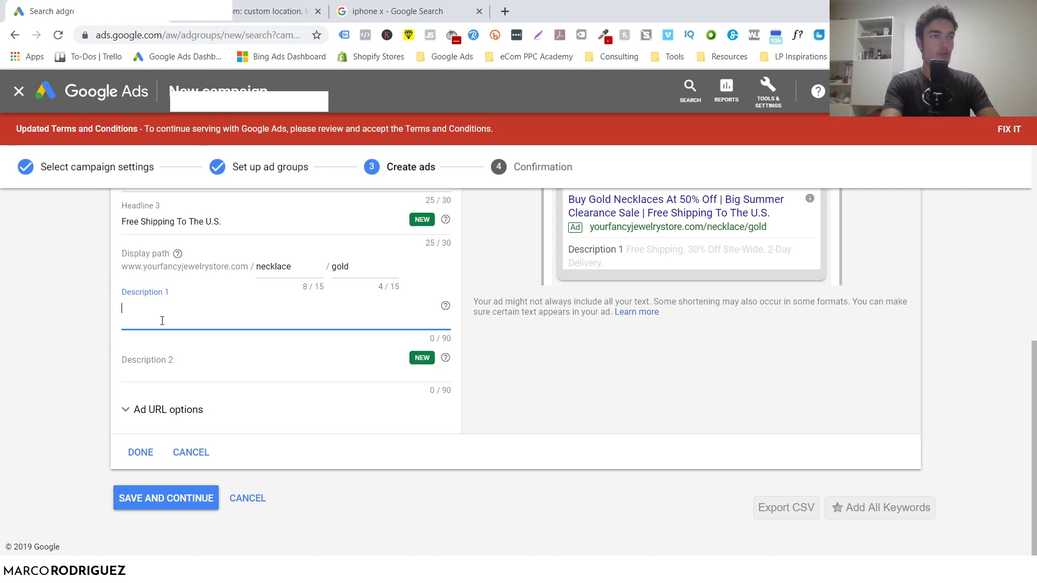
{"action": "type", "text": "Look"}
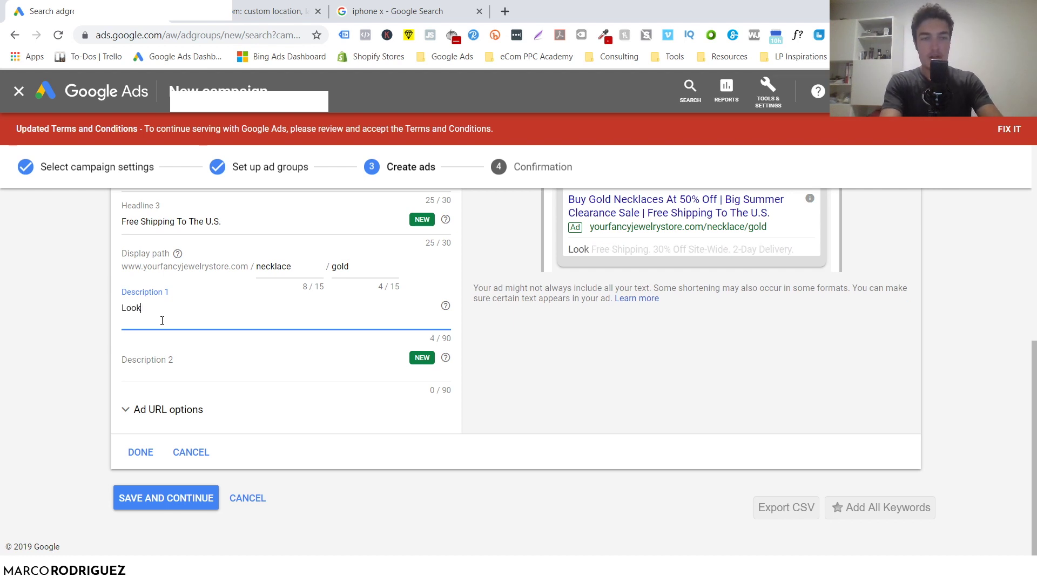
{"action": "type", "text": "ing For Beautif"}
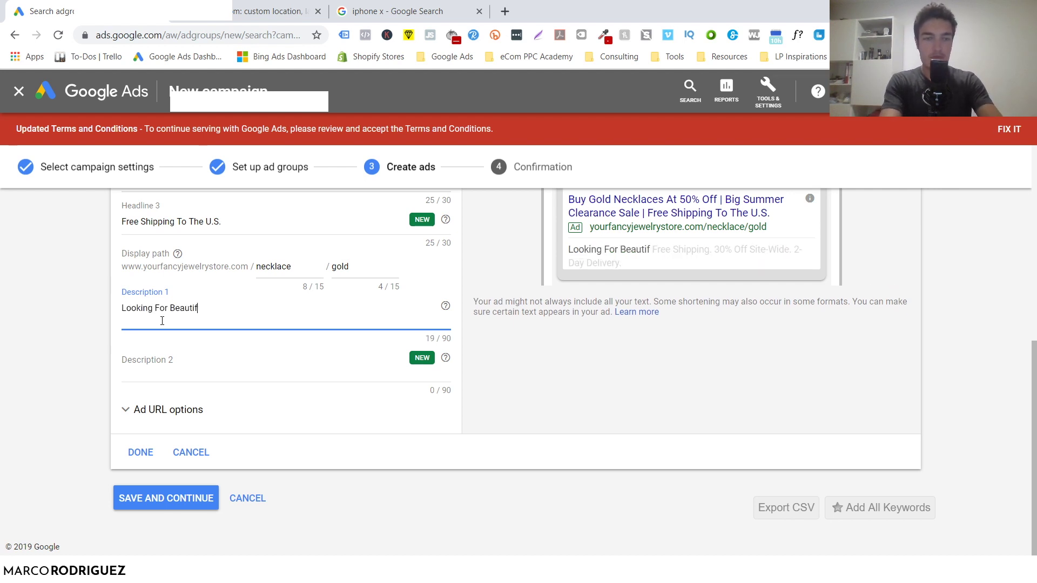
{"action": "type", "text": "ul Golden "}
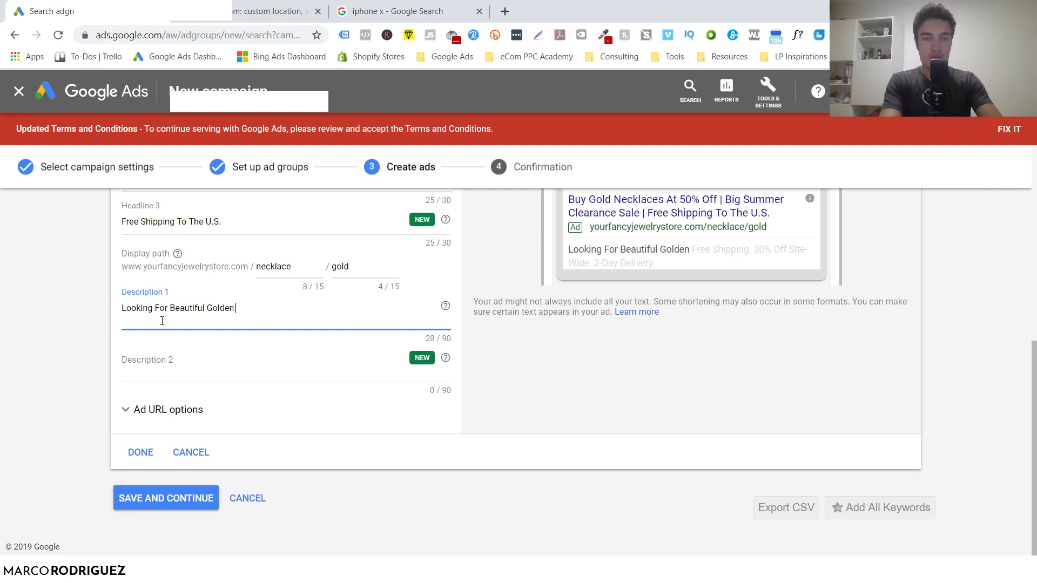
{"action": "type", "text": "Necklaces?"}
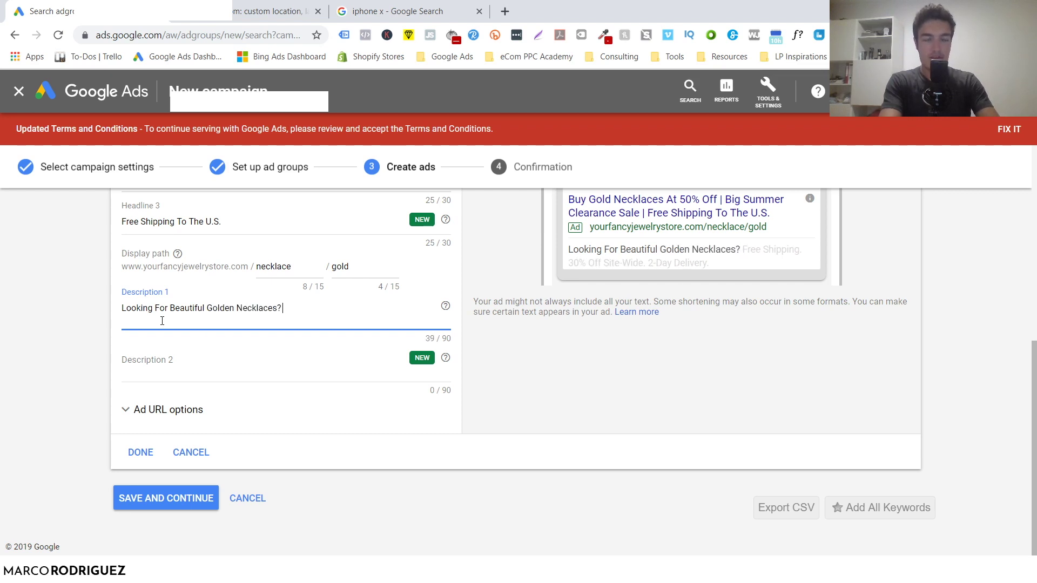
{"action": "type", "text": " At"}
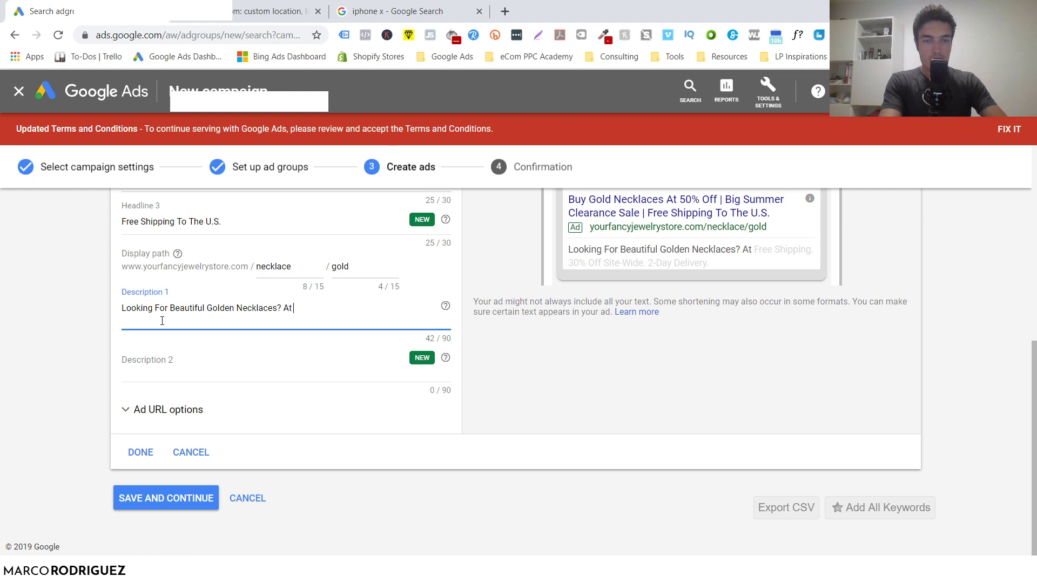
{"action": "scroll", "coordinate": [162, 321], "scroll_direction": "up", "scroll_amount": 2}
{"action": "type", "text": "YFJ"}
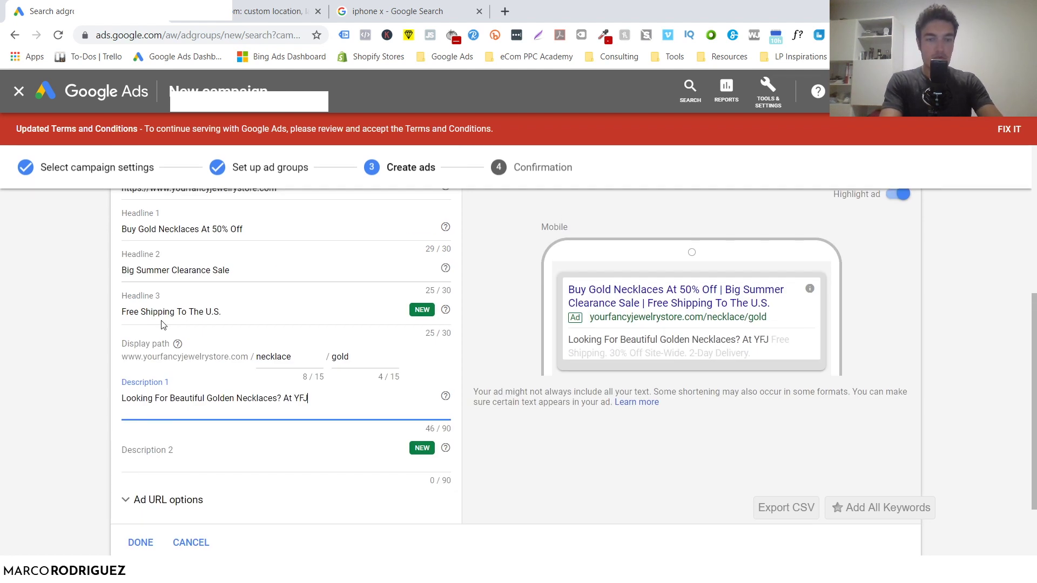
{"action": "type", "text": " We Ha"}
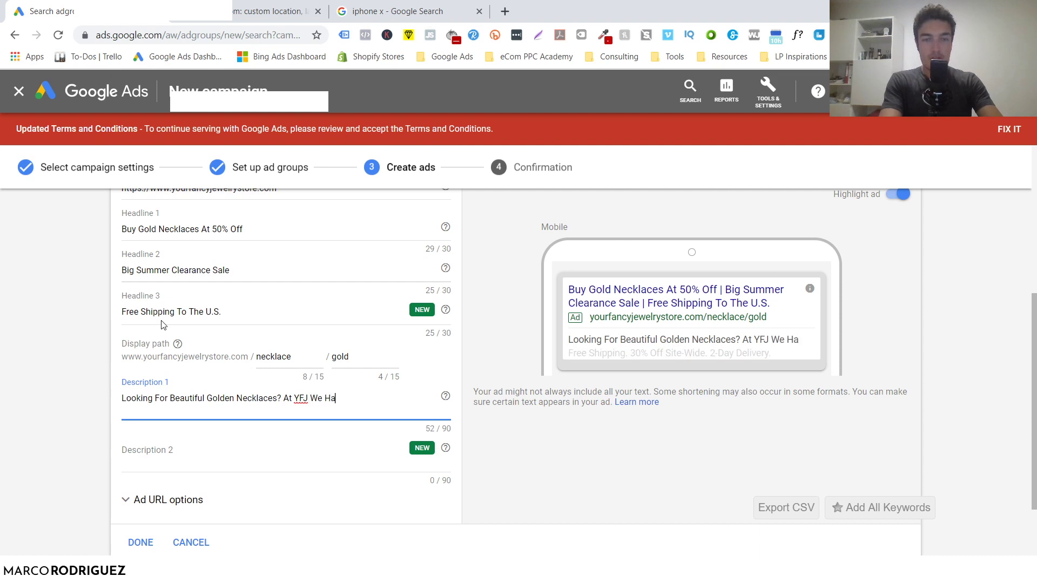
{"action": "type", "text": "ve 14"}
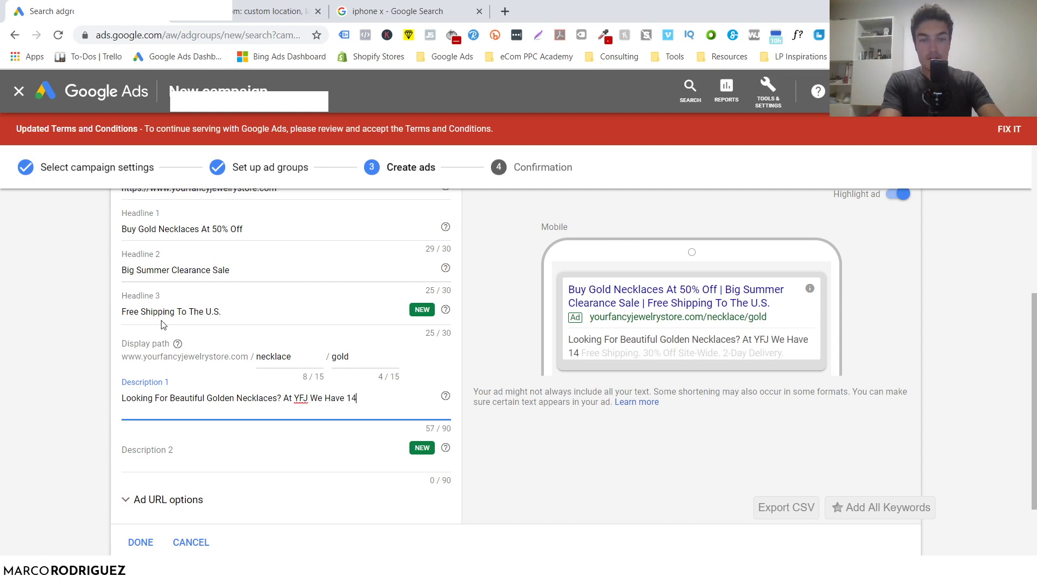
{"action": "type", "text": "K Gold"}
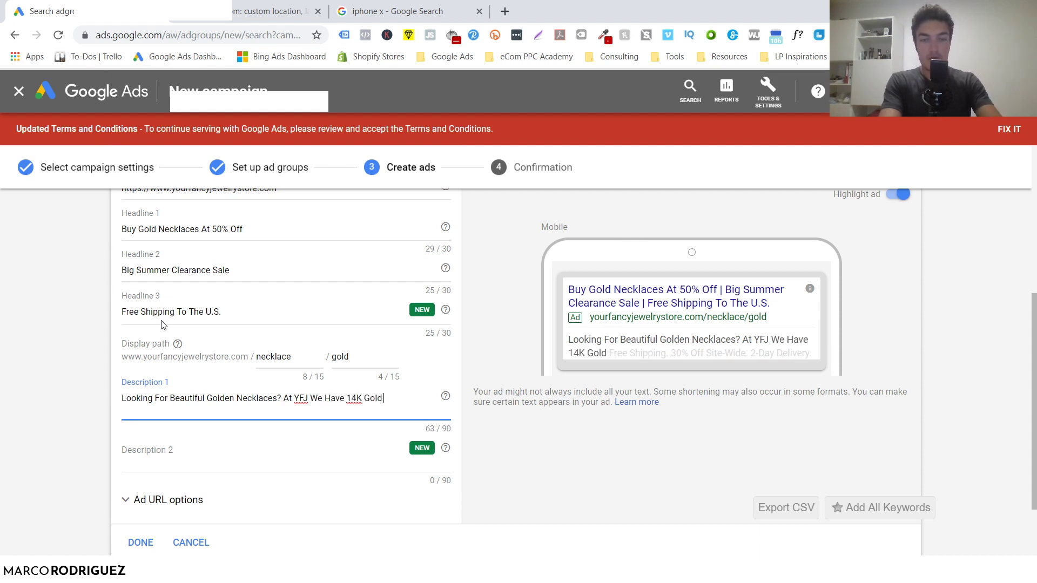
{"action": "type", "text": " Necklaces For Any Size."}
- Enter "Durable Gold. Unisex. Fast Delivery. Best Materials." as Description 2 and finish the text ad
{"action": "key", "text": "Tab"}
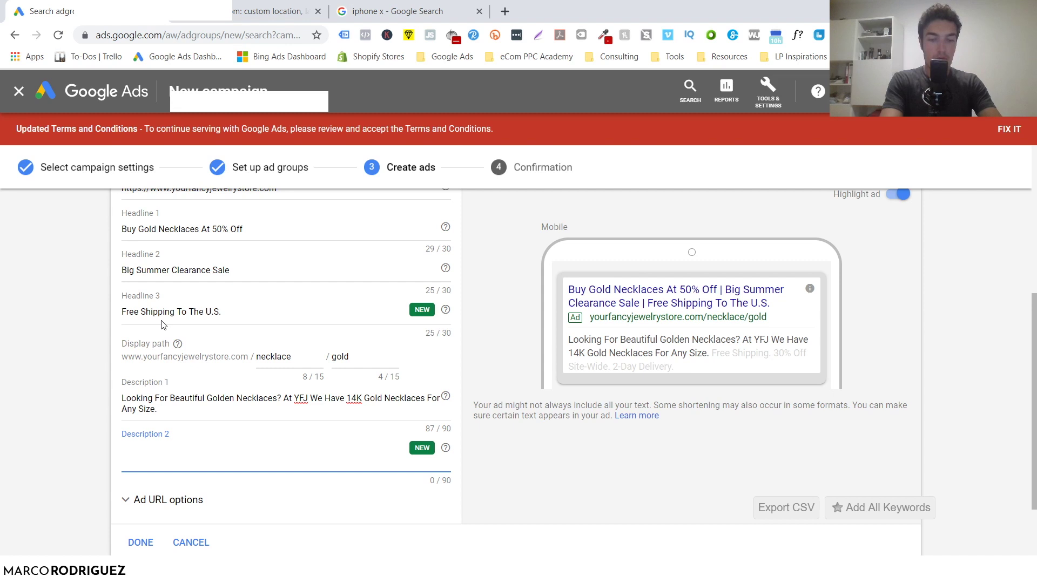
{"action": "type", "text": "Durable G"}
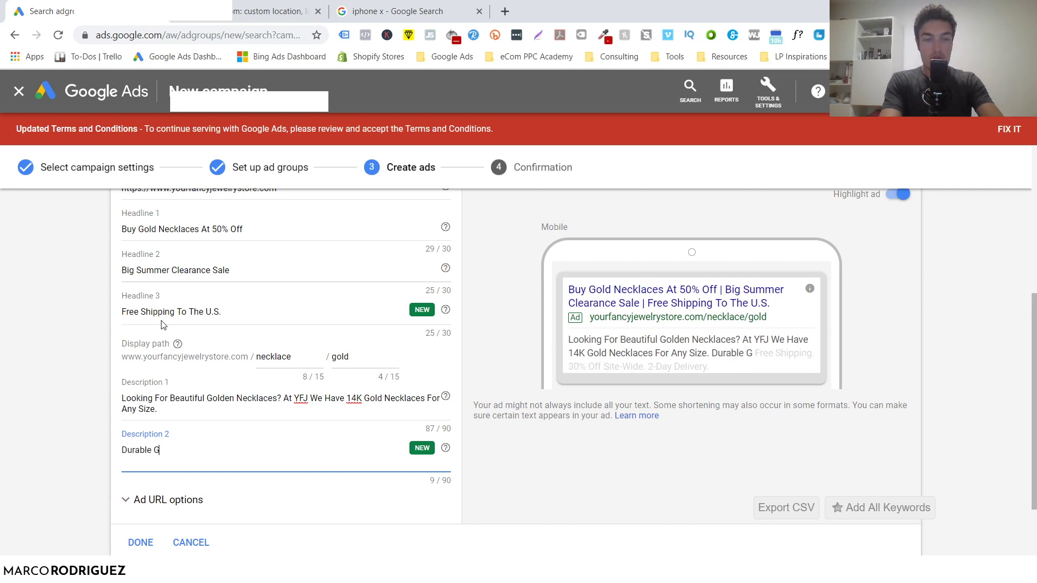
{"action": "type", "text": "old."}
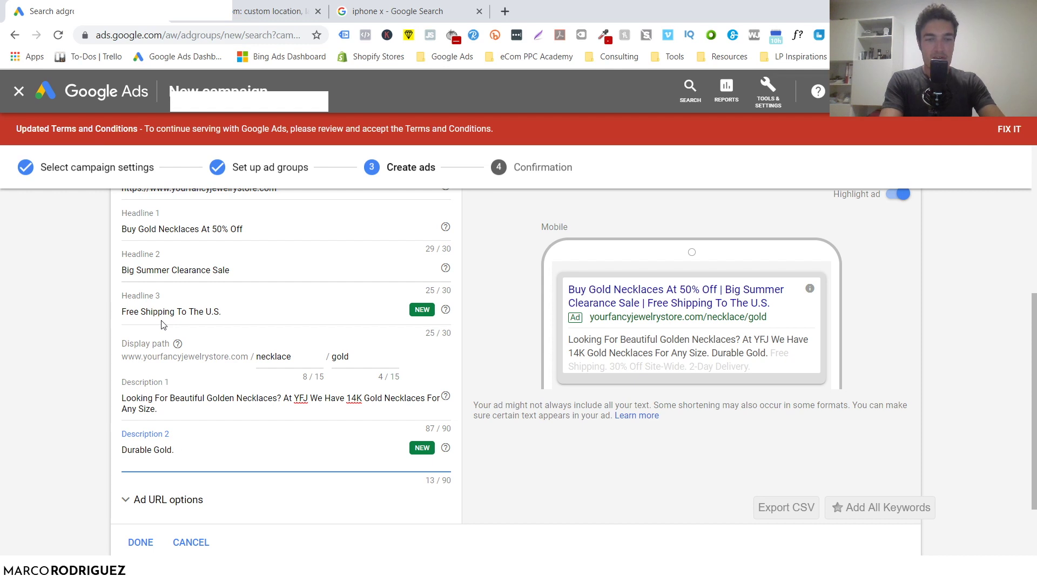
{"action": "type", "text": " Unisex"}
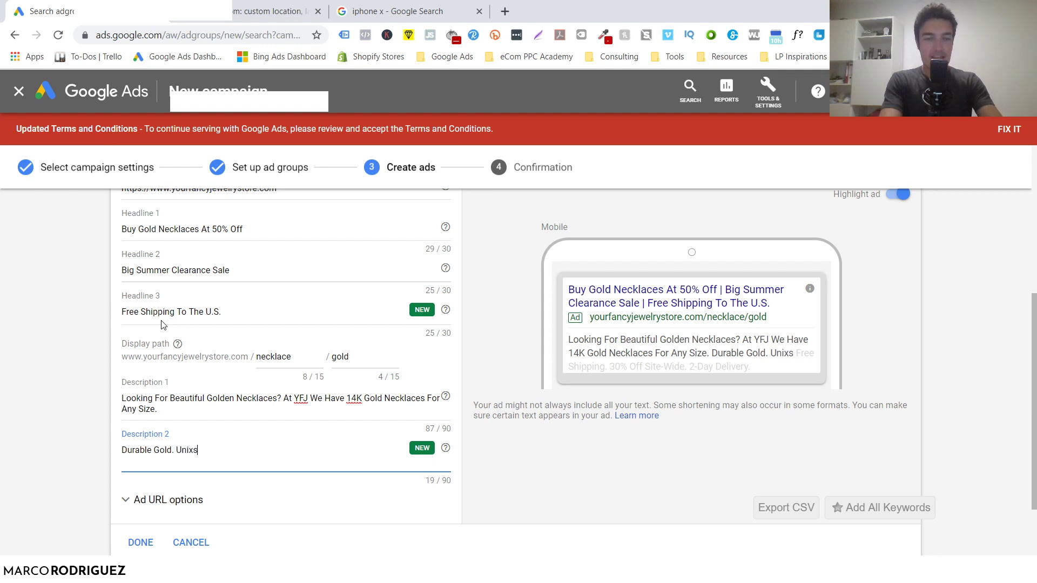
{"action": "type", "text": "."}
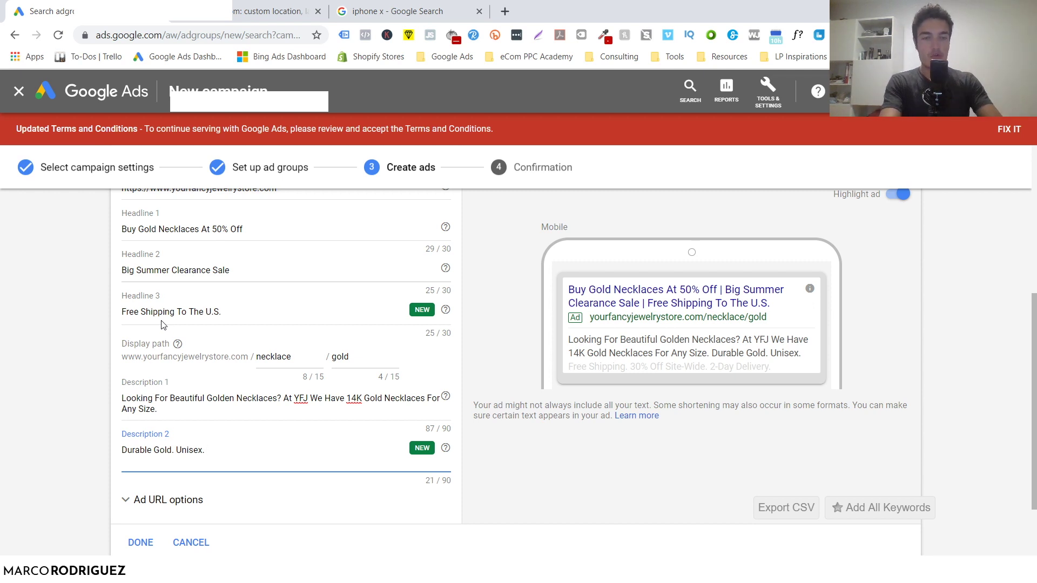
{"action": "type", "text": "Fast Delivery."}
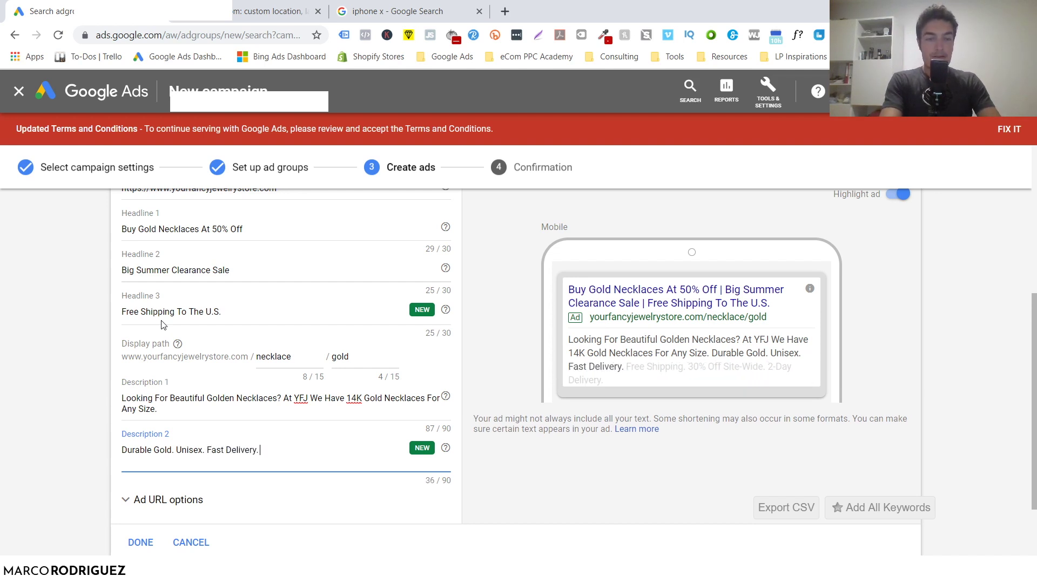
{"action": "type", "text": " Best Matei"}
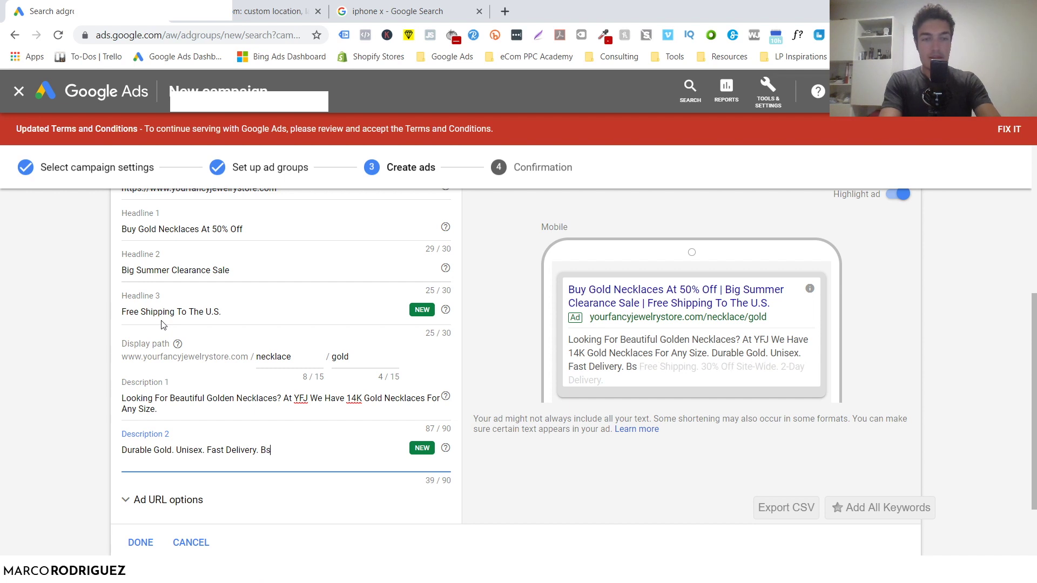
{"action": "key", "text": "BackSpace"}
{"action": "type", "text": "rials."}
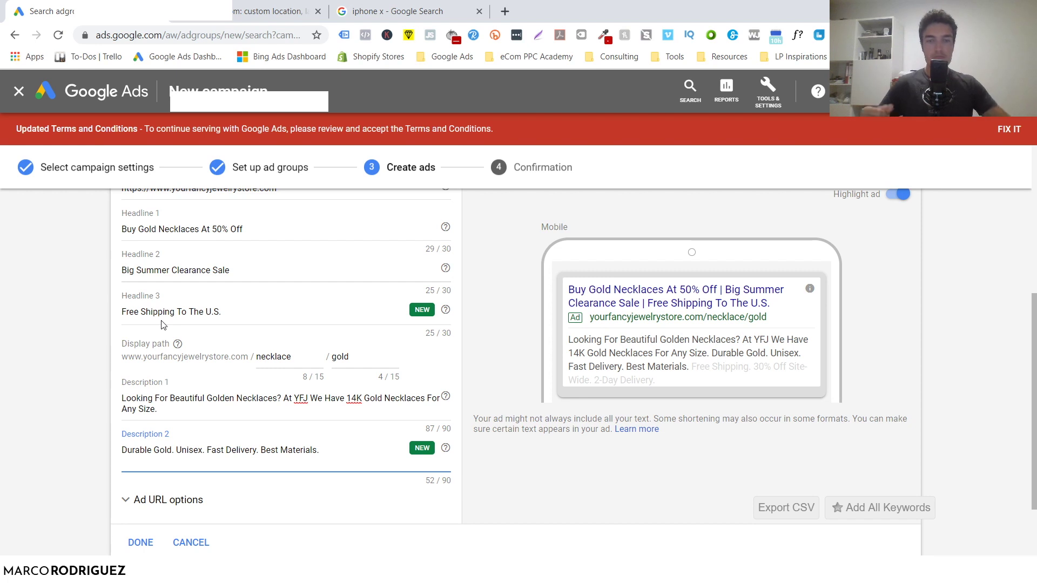
{"action": "scroll", "coordinate": [27, 427], "scroll_direction": "down", "scroll_amount": 2}
{"action": "left_click", "coordinate": [131, 457]}
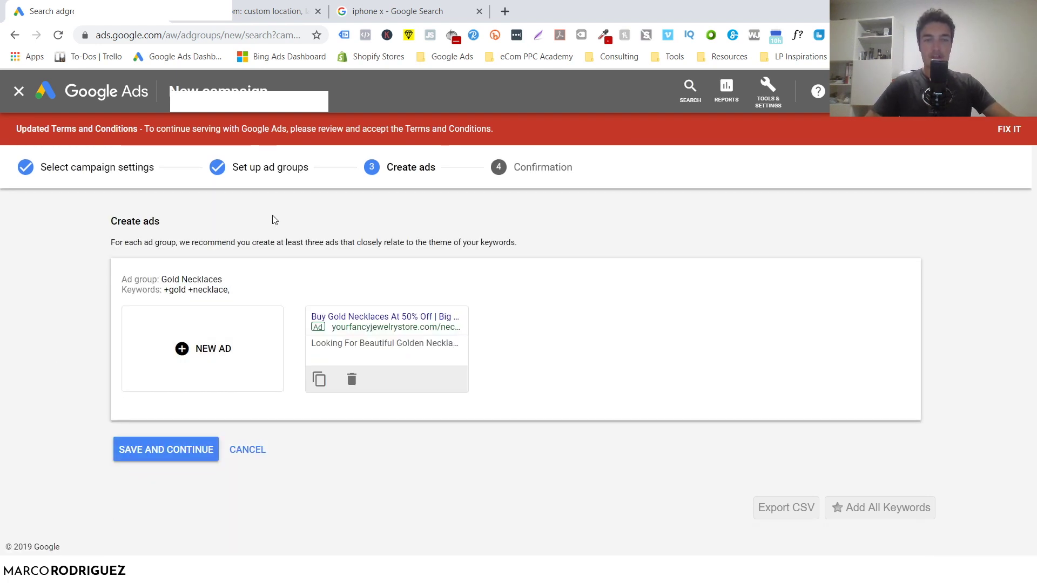
- Examine the AT&T ad in the "iphone x" Google search results as an example, and return to the campaign's ad creation page
{"action": "left_click_drag", "start_coordinate": [52, 169], "coordinate": [149, 171]}
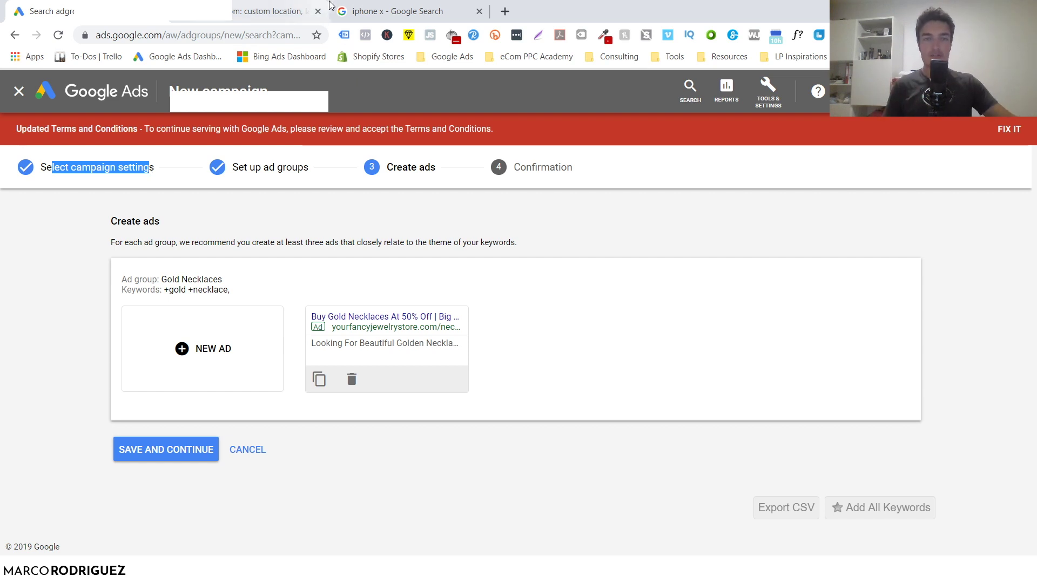
{"action": "left_click", "coordinate": [397, 10]}
{"action": "scroll", "coordinate": [265, 259], "scroll_direction": "up", "scroll_amount": 1}
{"action": "scroll", "coordinate": [265, 258], "scroll_direction": "up", "scroll_amount": 2}
{"action": "left_click_drag", "start_coordinate": [447, 342], "coordinate": [111, 284]}
{"action": "left_click", "coordinate": [99, 294]}
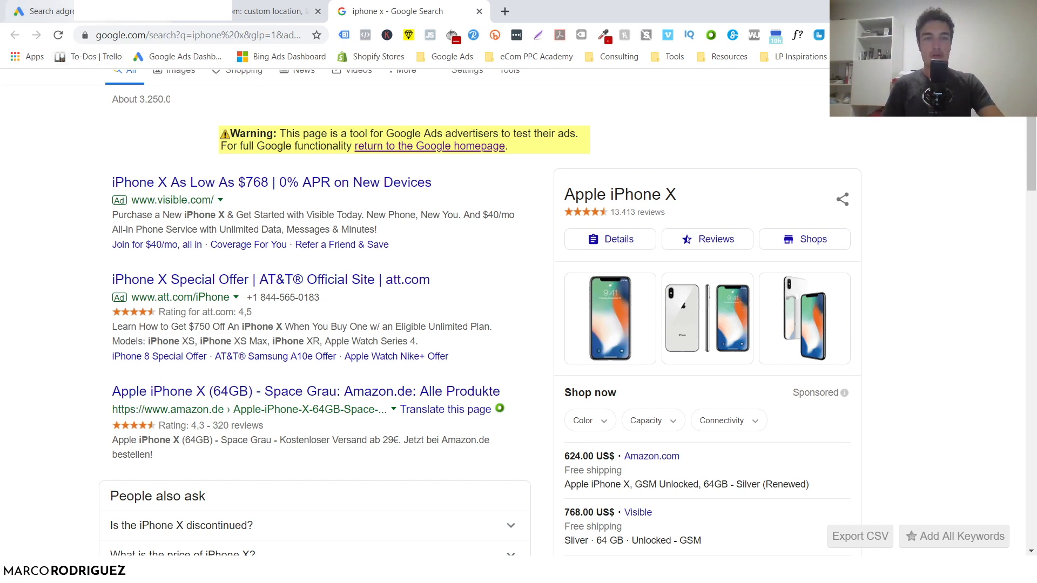
{"action": "left_click", "coordinate": [48, 10]}
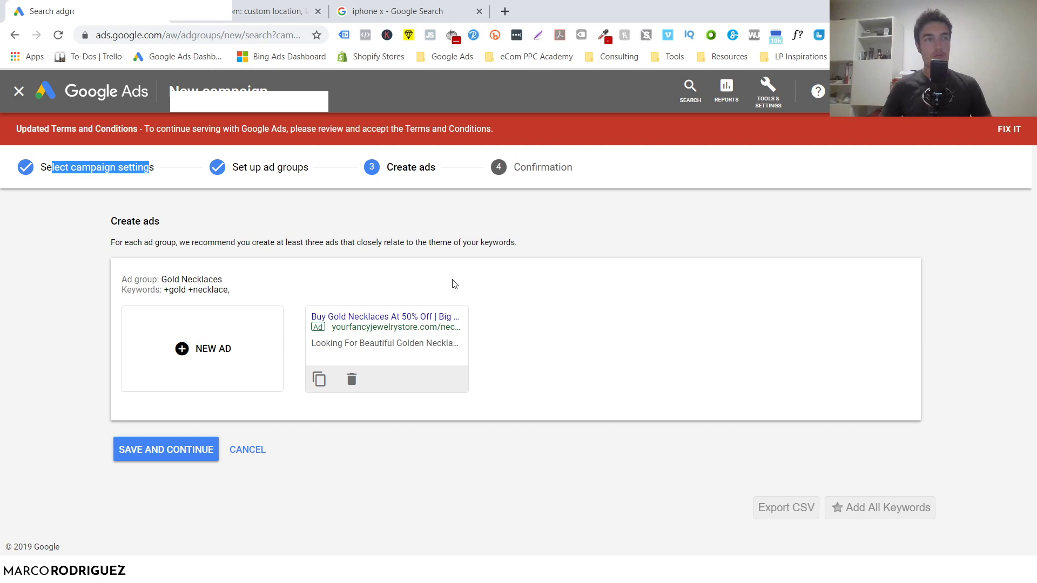